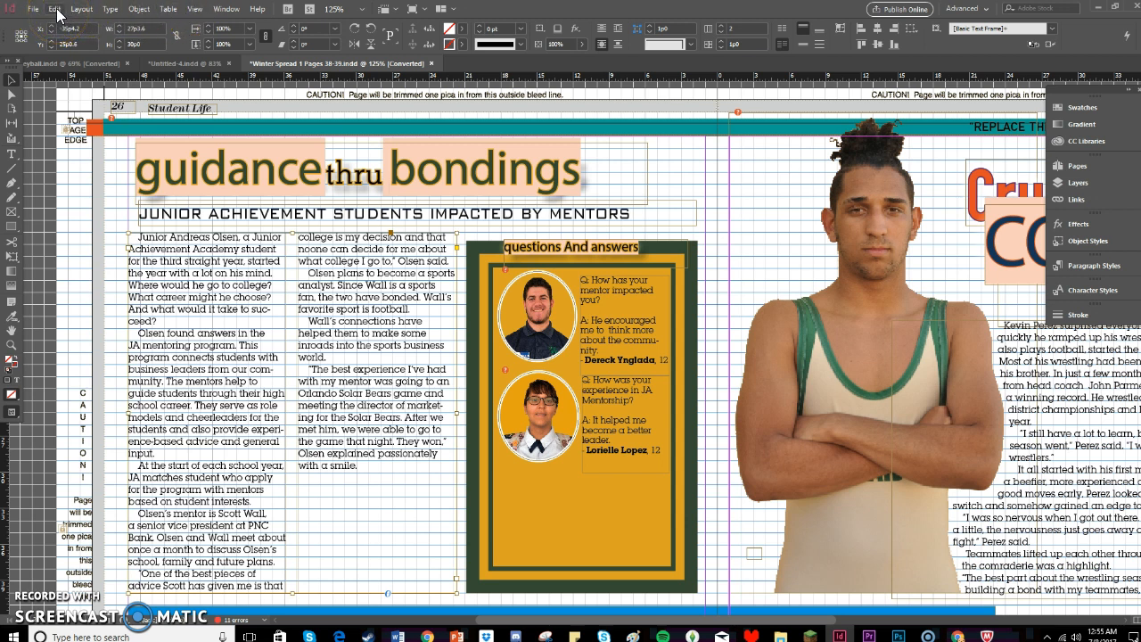
click(42, 16)
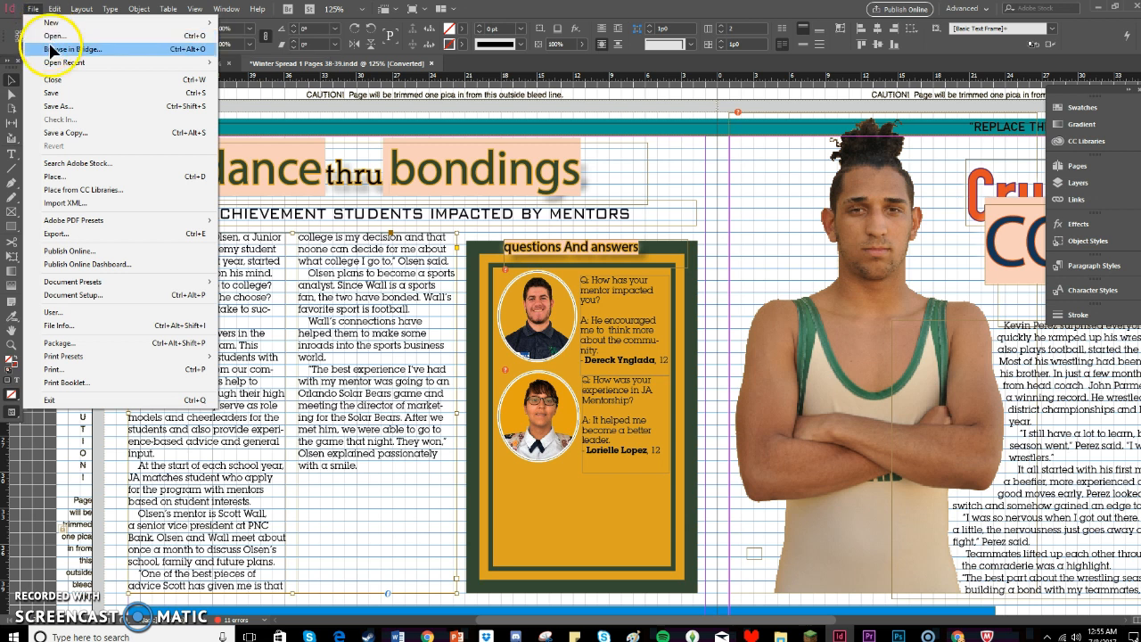
click(63, 79)
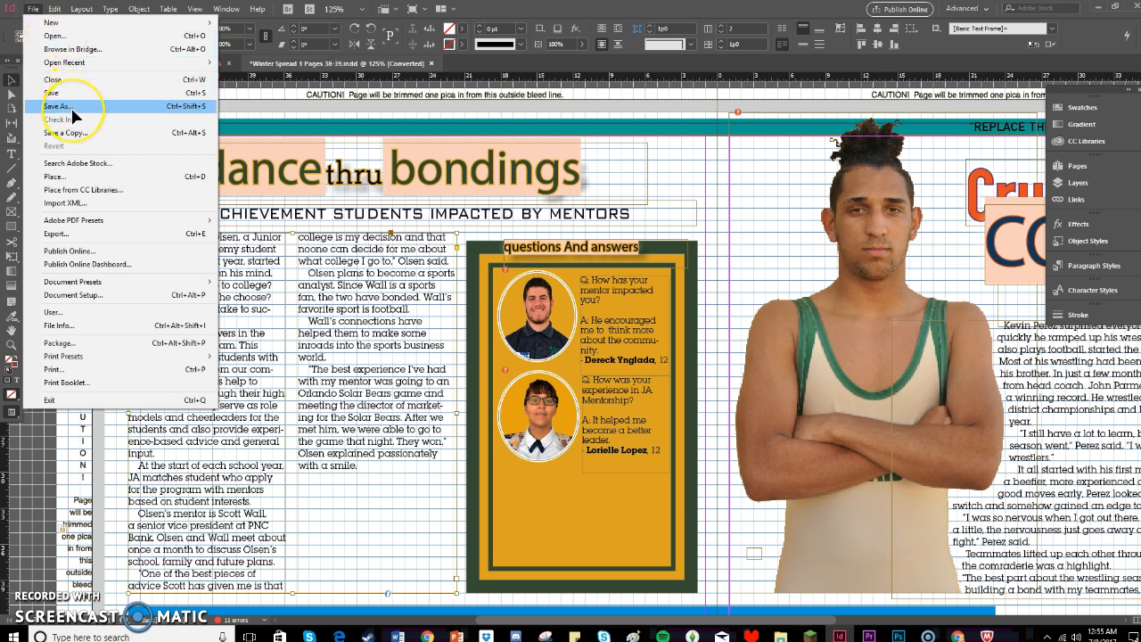
click(95, 183)
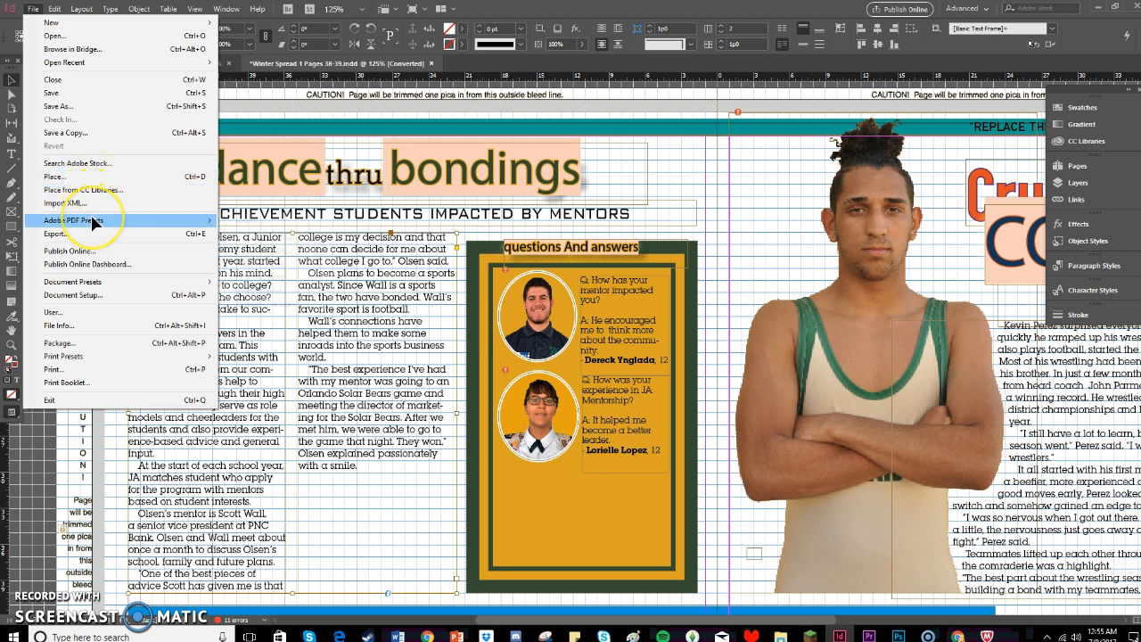
mouse_move(96, 223)
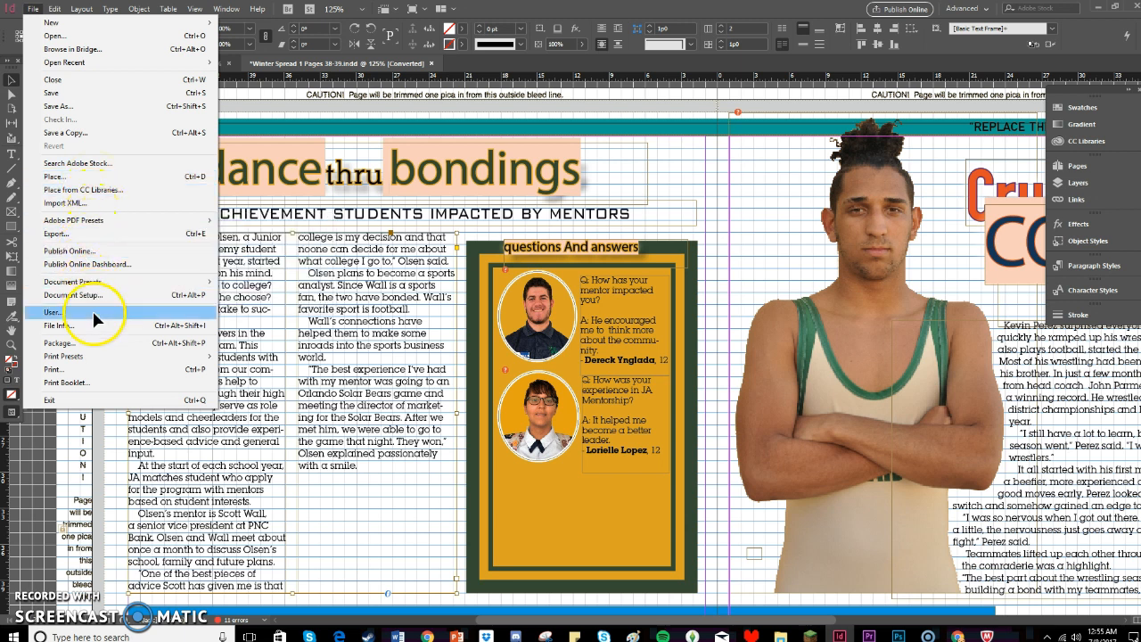
click(103, 370)
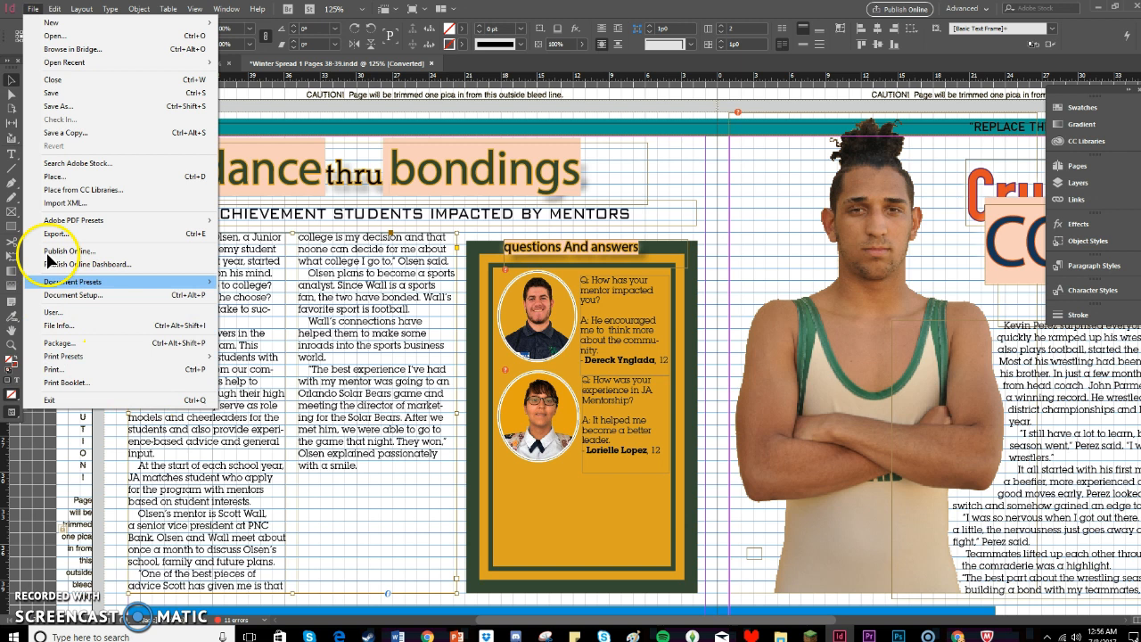
click(36, 10)
Undo the deletion of the portrait photo placed over the article text
click(57, 9)
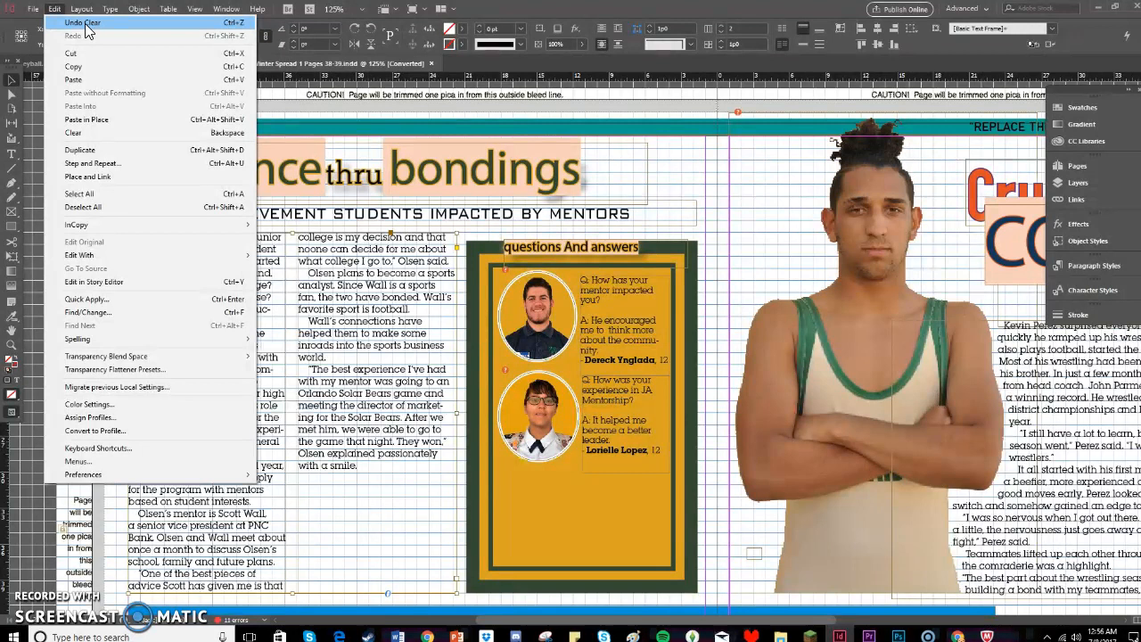
click(85, 23)
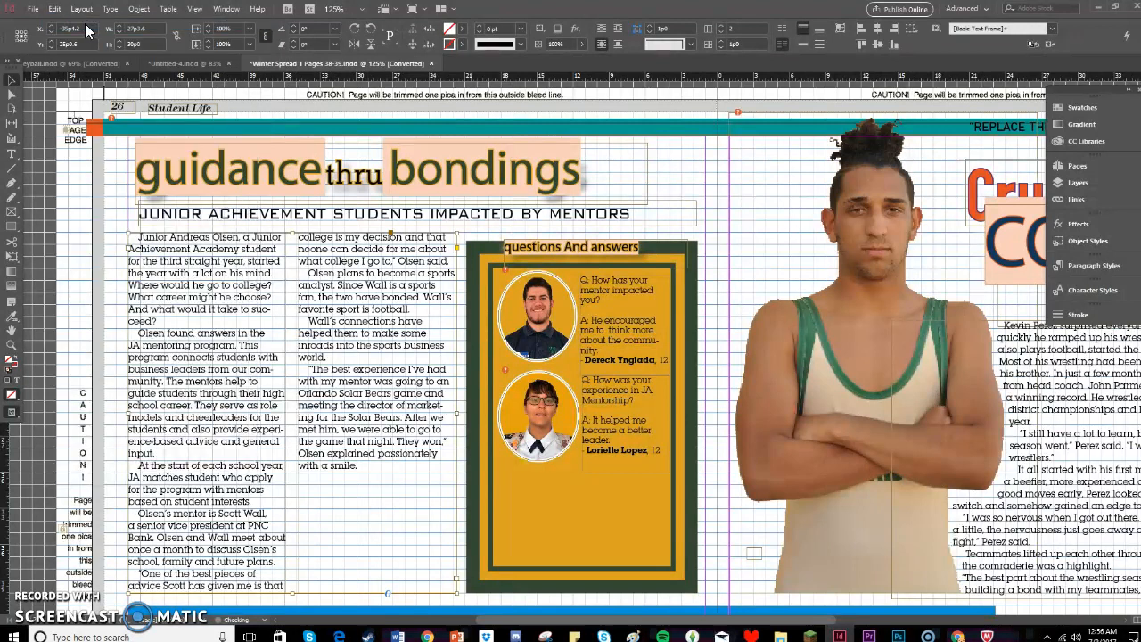
key(ctrl+z)
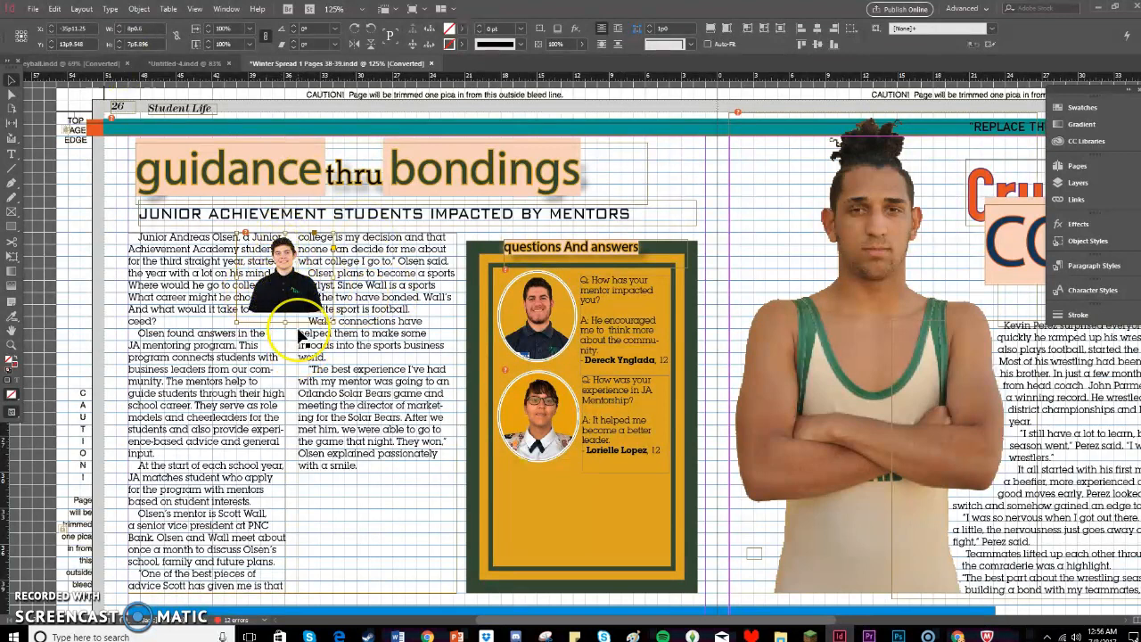
key(ctrl+z)
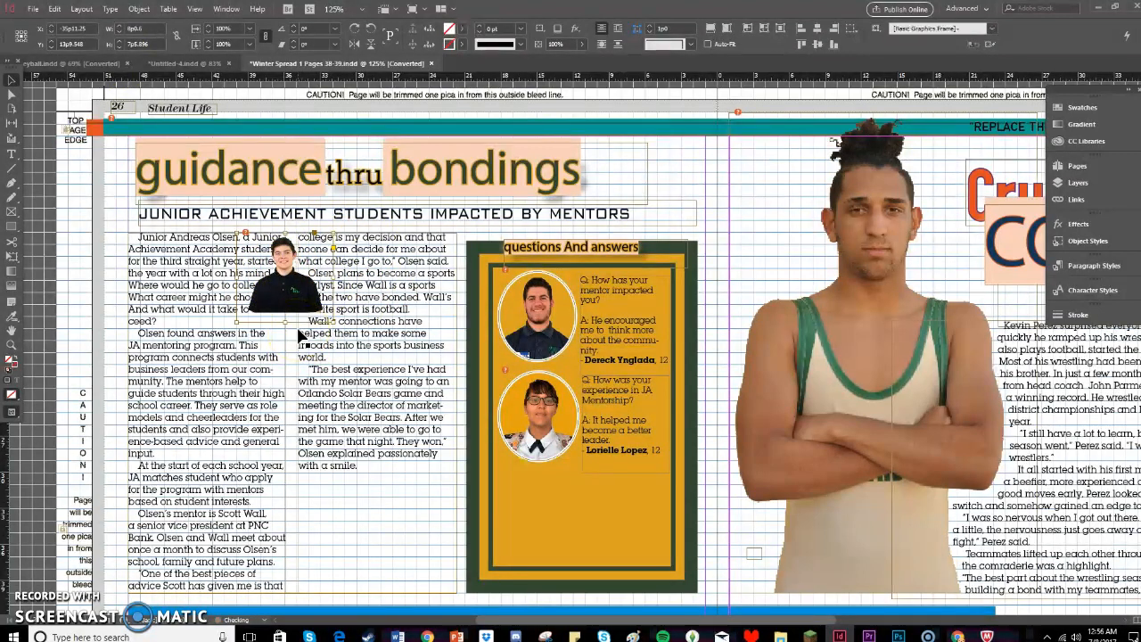
Delete the portrait photo from the article and undo that deletion
key(Delete)
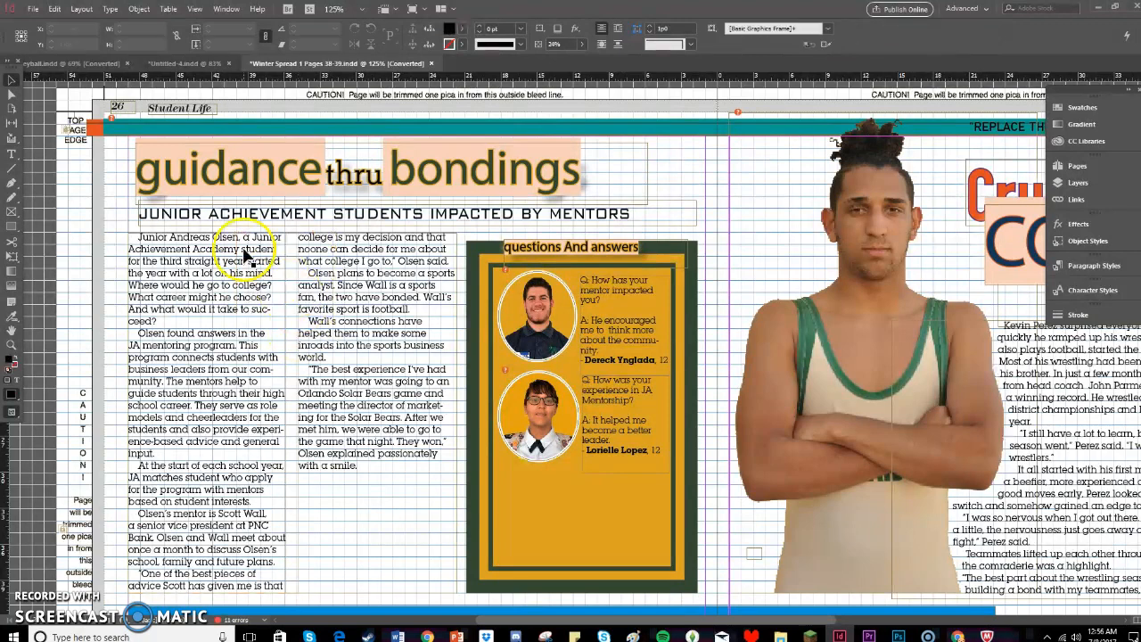
click(57, 11)
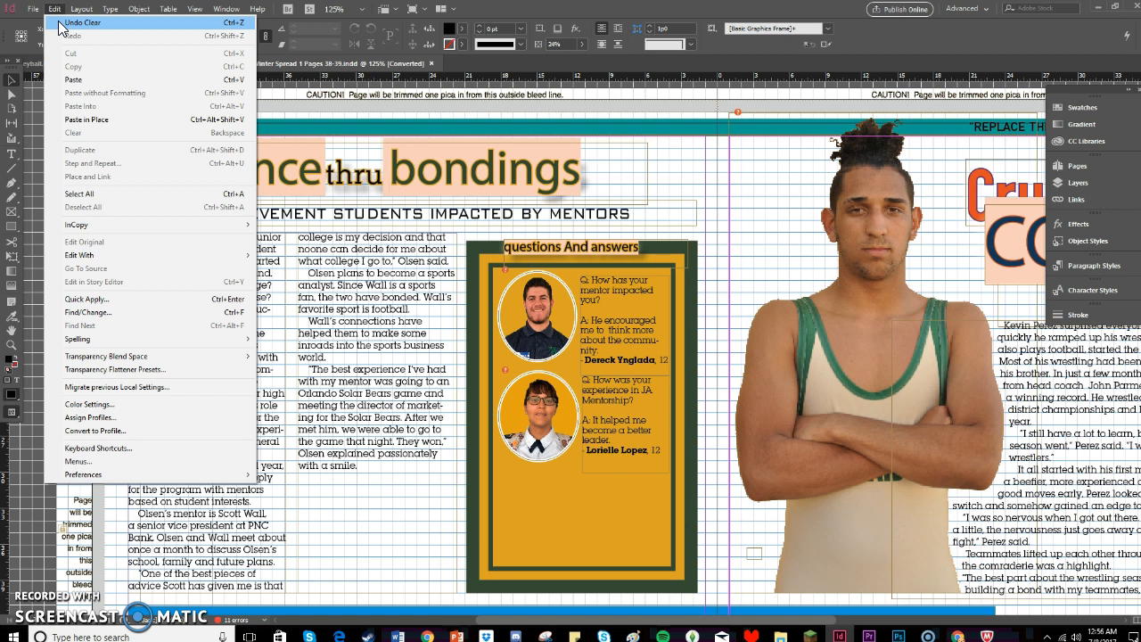
click(80, 22)
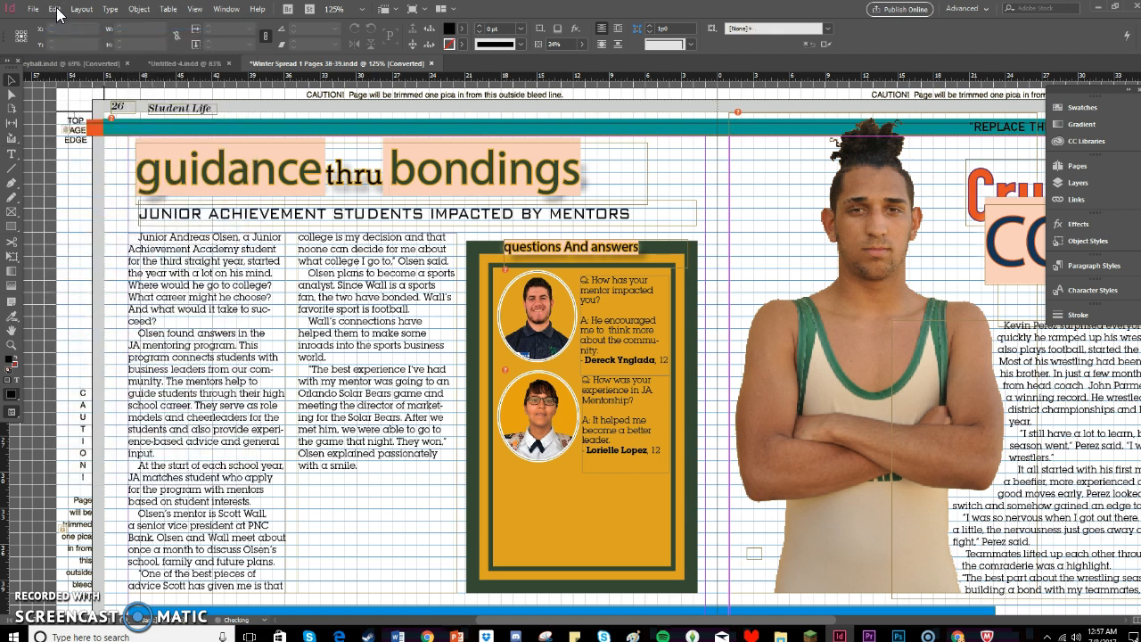
Redo the deletion of the portrait photo and check whether another redo is available
click(55, 9)
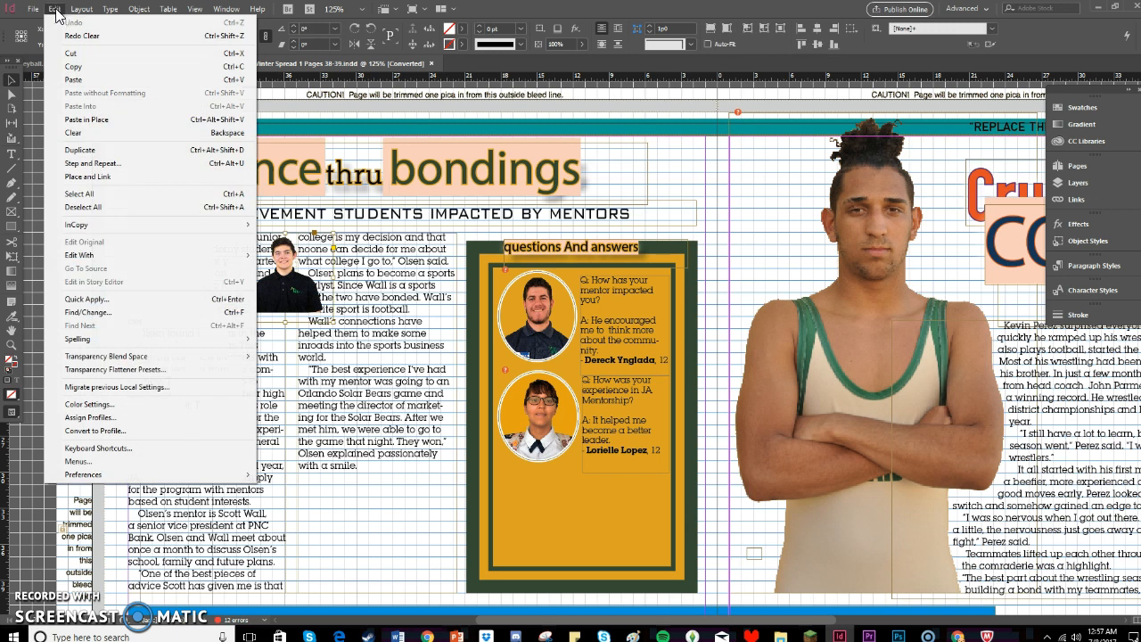
click(89, 33)
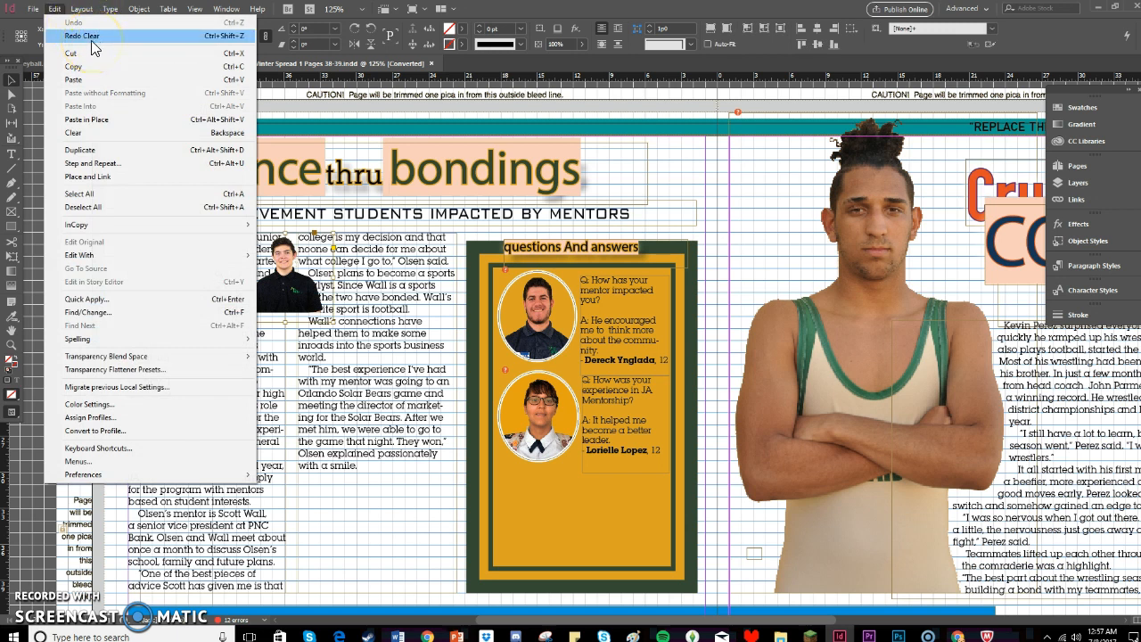
click(89, 40)
click(87, 36)
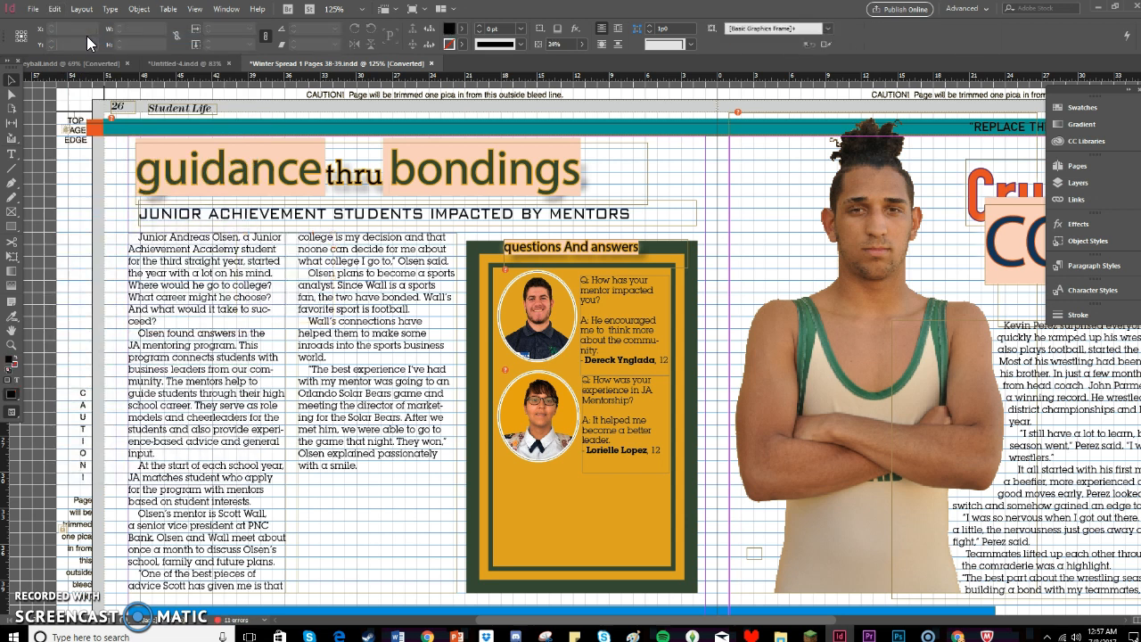
click(62, 12)
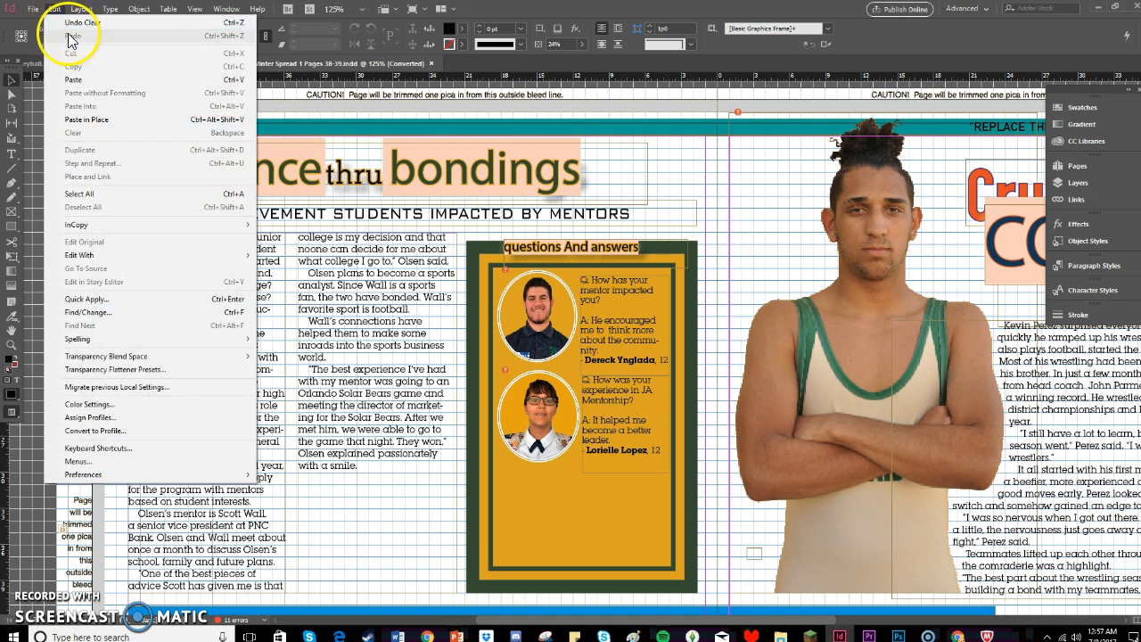
click(72, 37)
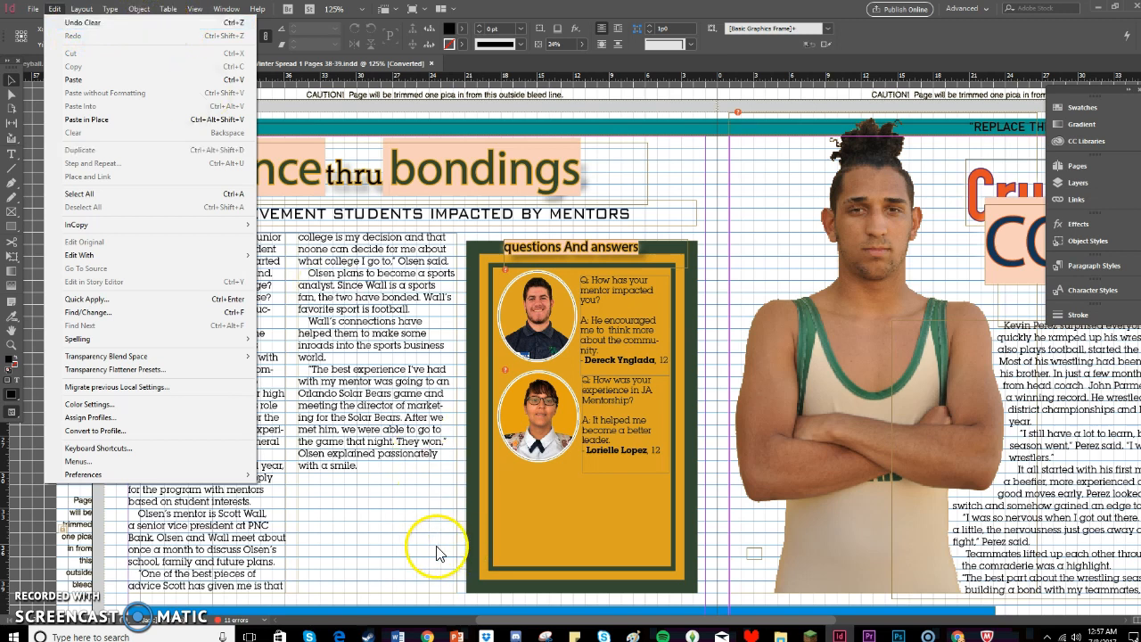
Delete the letters "g fo" from "marketing for" in the article's last paragraph
key(ctrl+z)
click(324, 419)
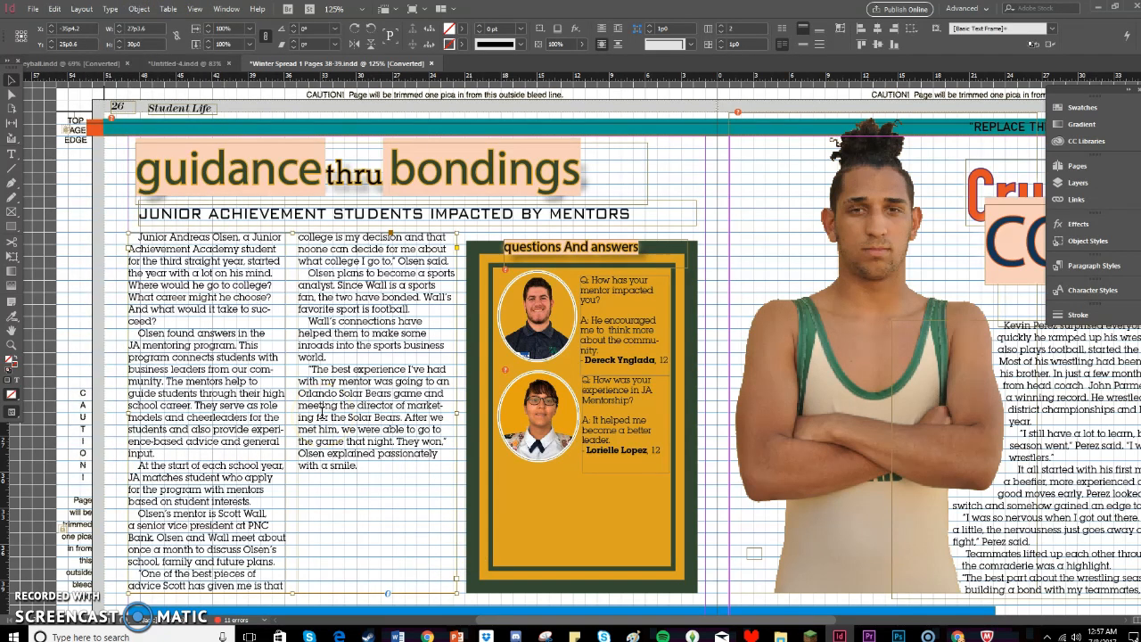
drag(326, 415, 307, 418)
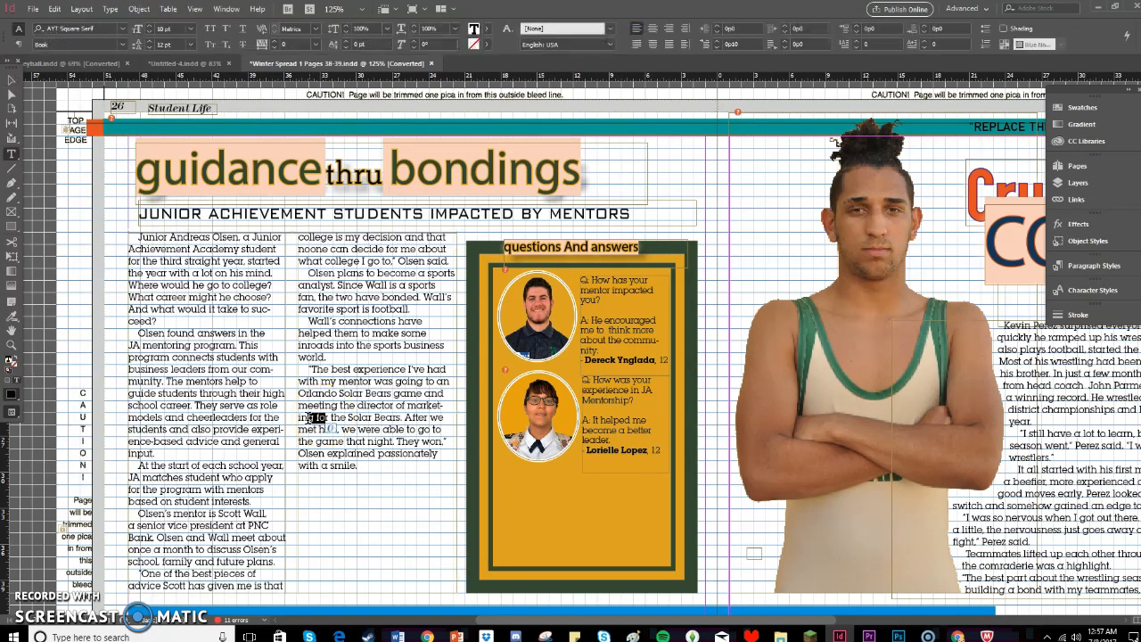
key(BackSpace)
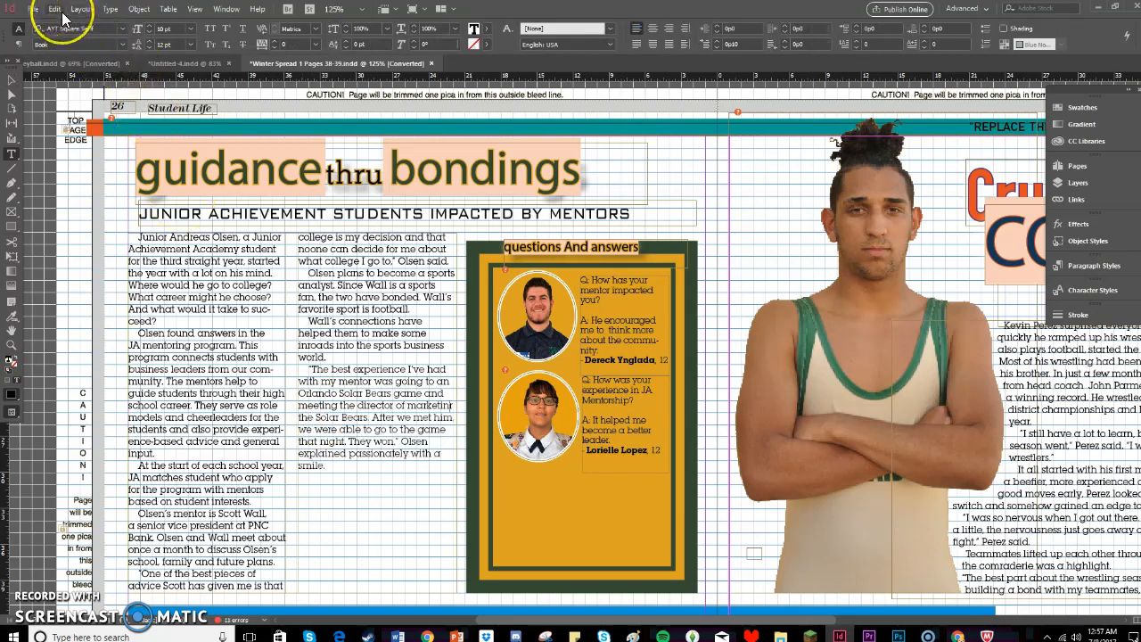
Undo the letter removal in the last paragraph and the preceding deletion of the portrait photo
click(54, 8)
click(81, 9)
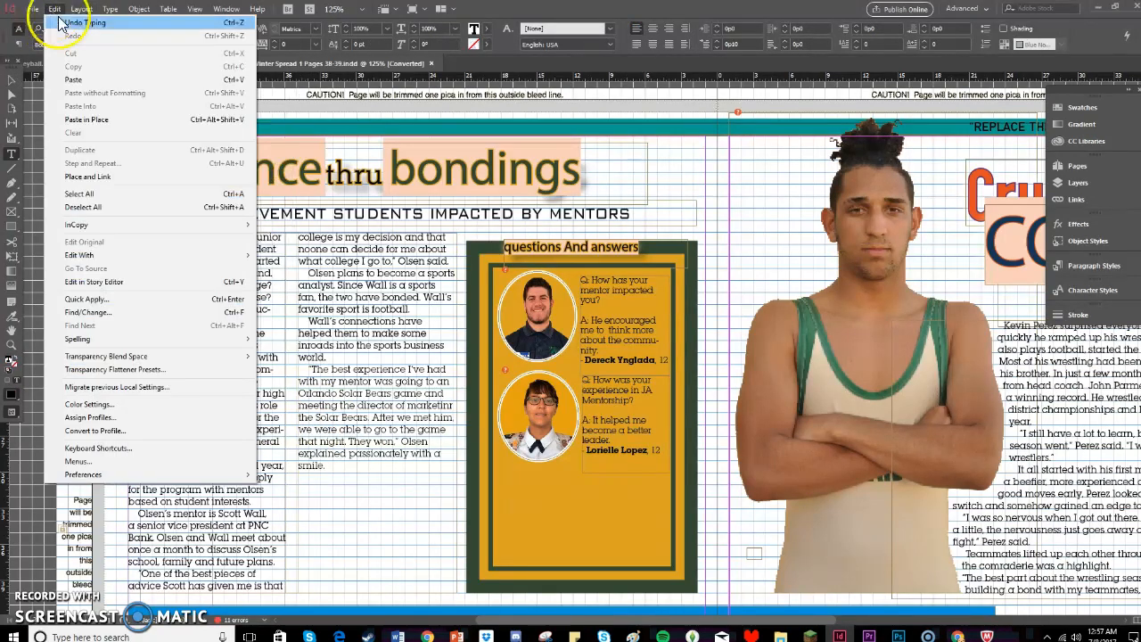
click(60, 20)
click(56, 9)
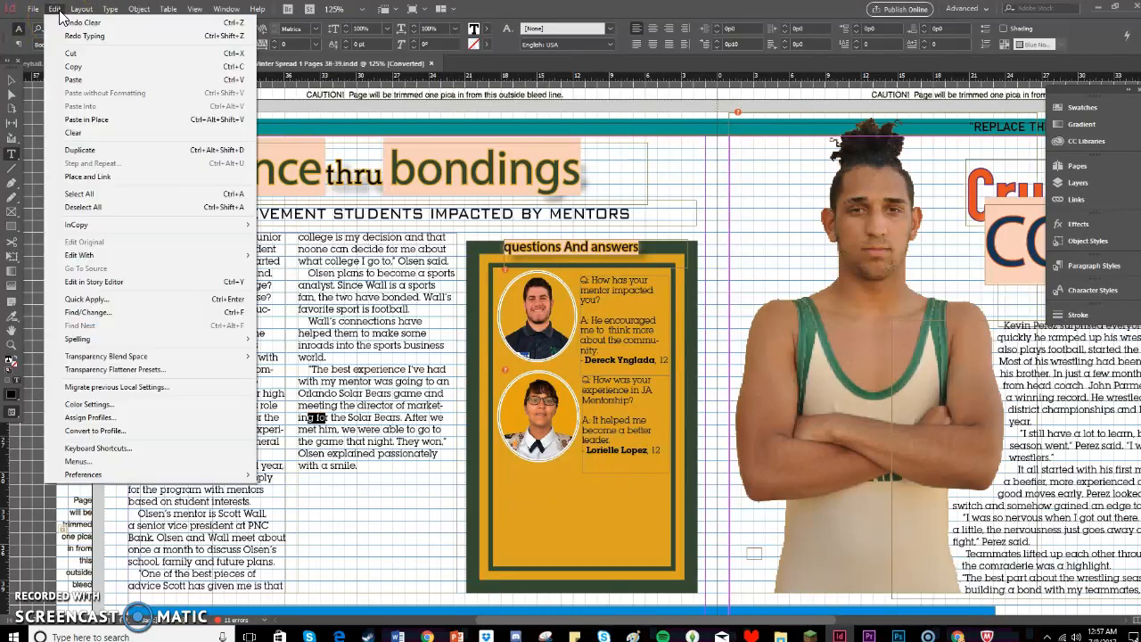
click(64, 22)
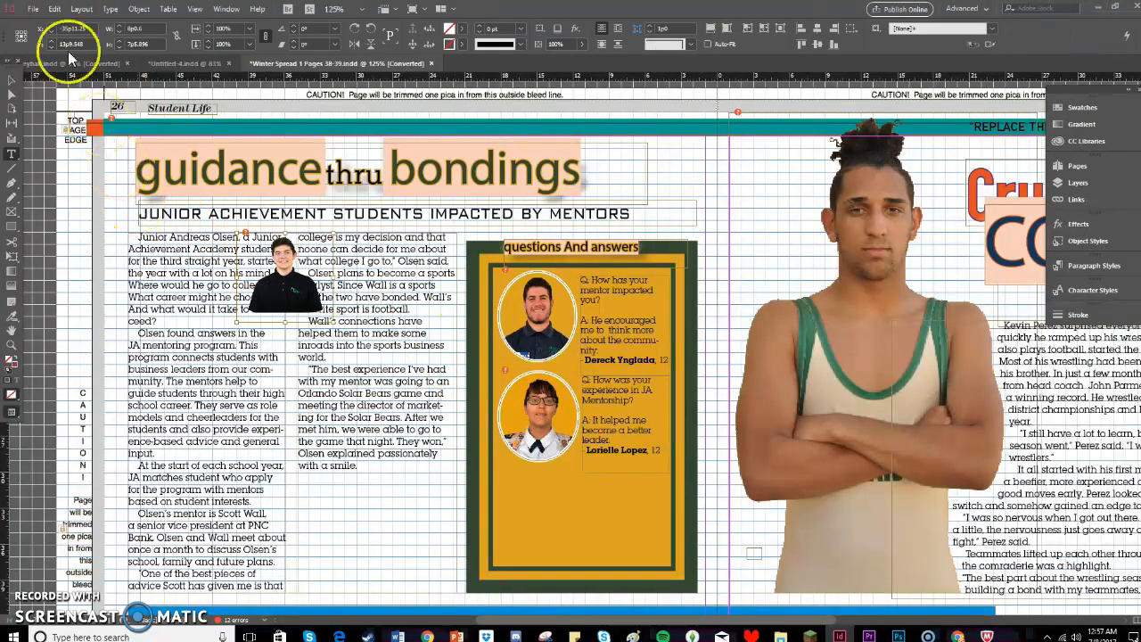
Cut the article's last paragraph, from "The best experience I've had" to "with a smile."
click(55, 11)
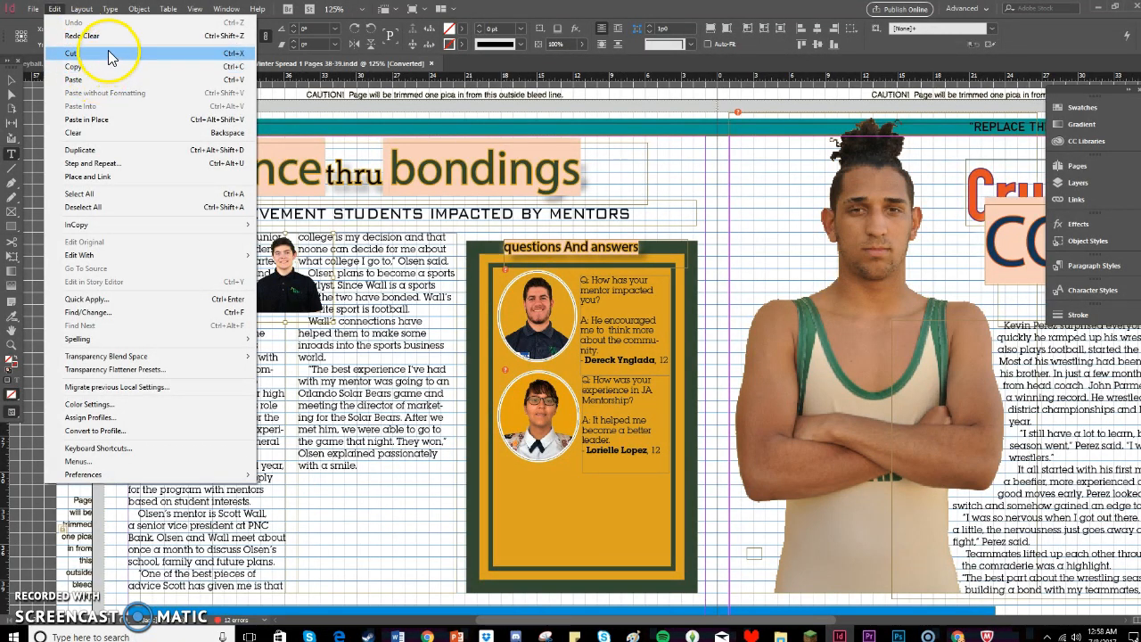
click(343, 479)
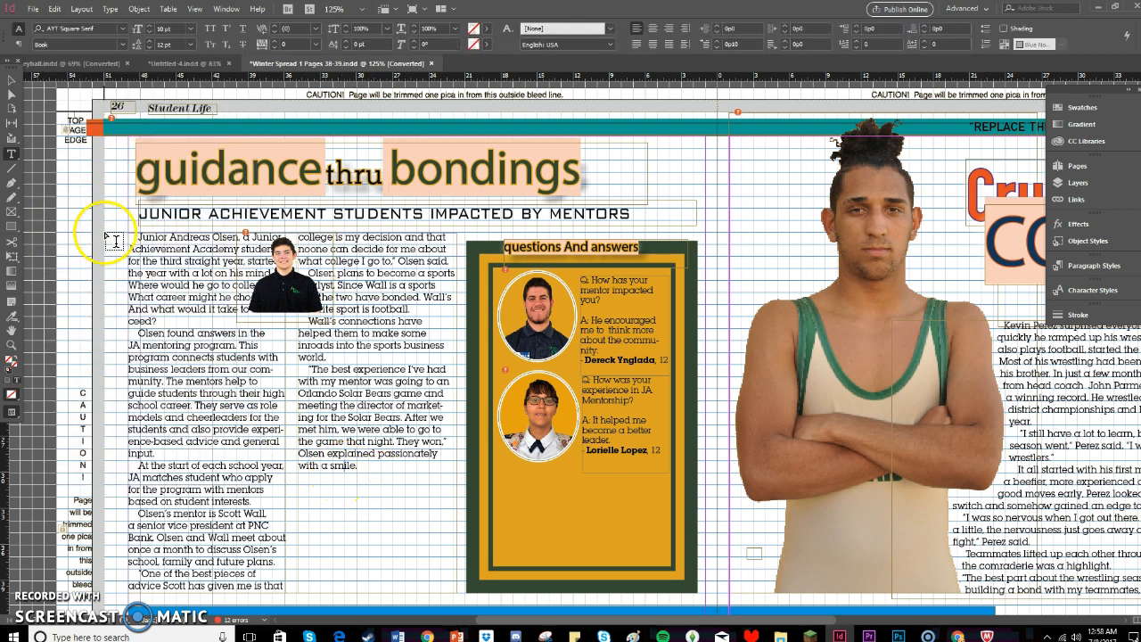
drag(308, 368, 394, 470)
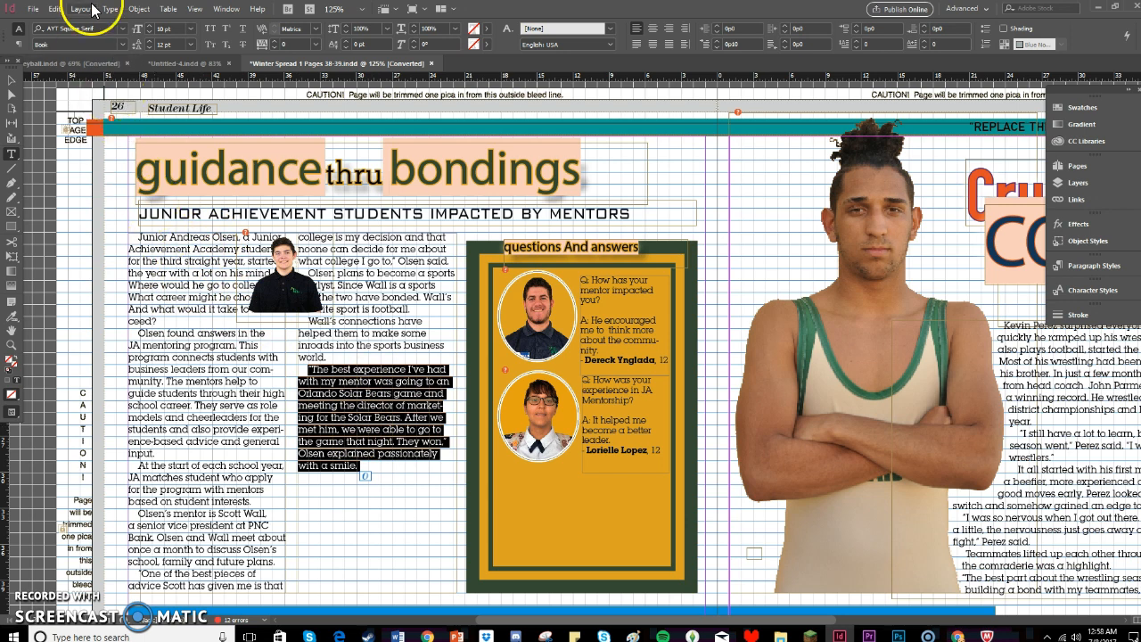
click(54, 10)
click(72, 52)
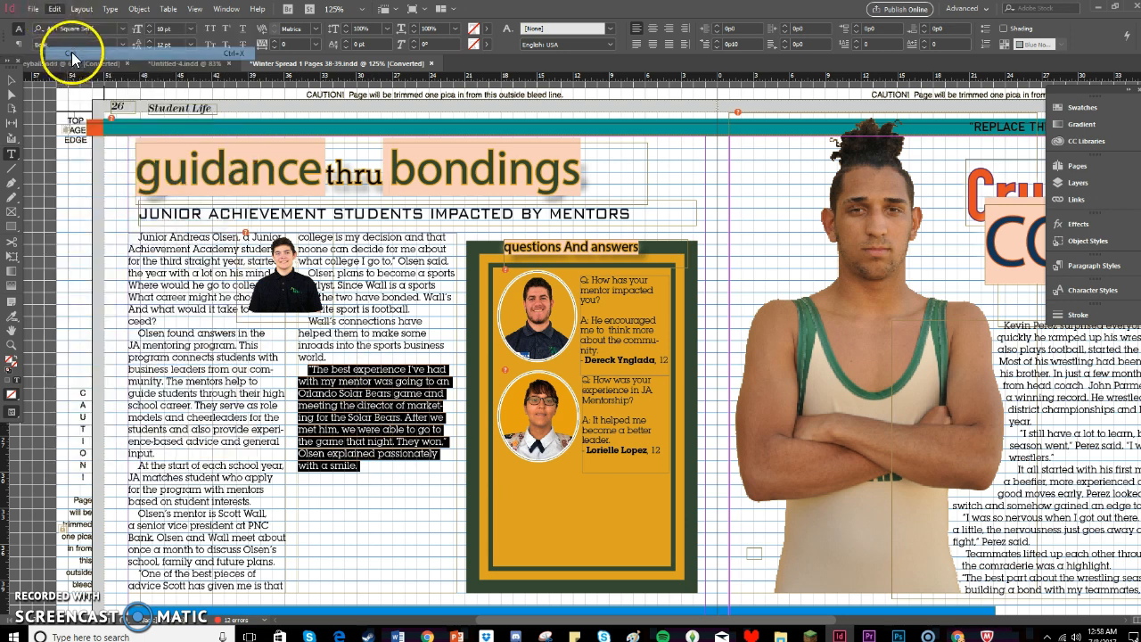
Cut the whole two-column article text frame and paste it back onto the spread
click(11, 81)
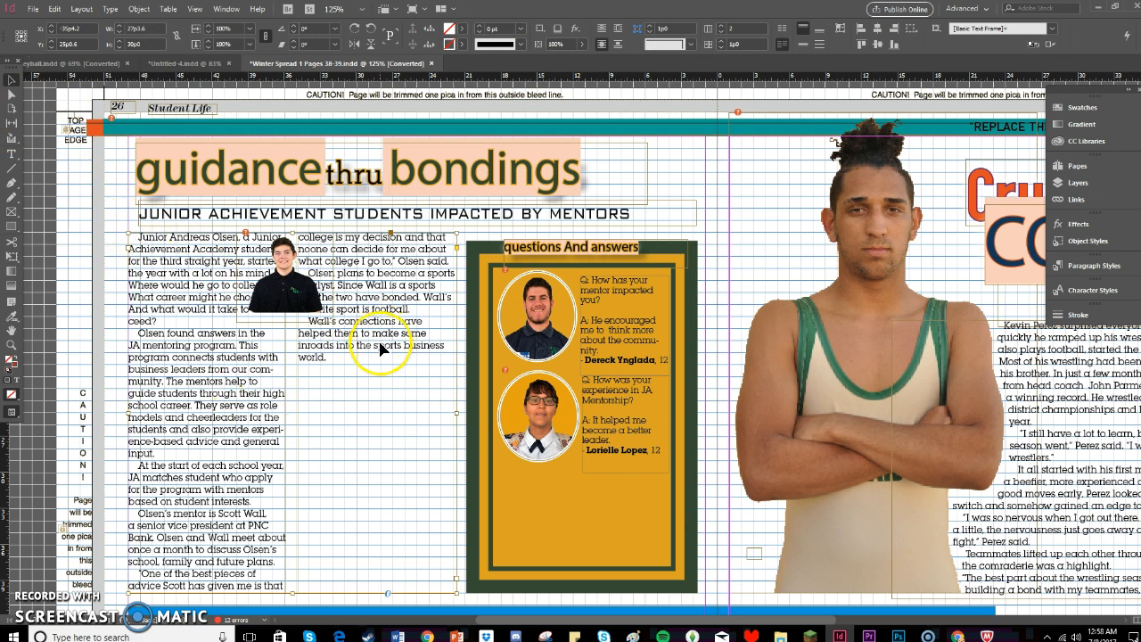
click(55, 8)
click(82, 55)
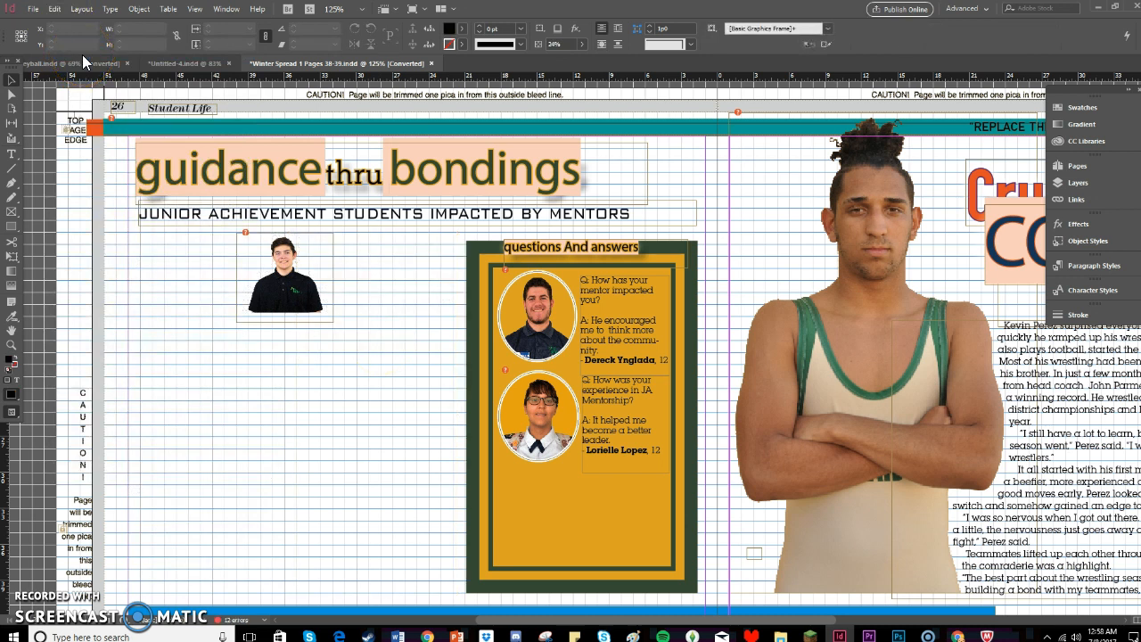
click(54, 8)
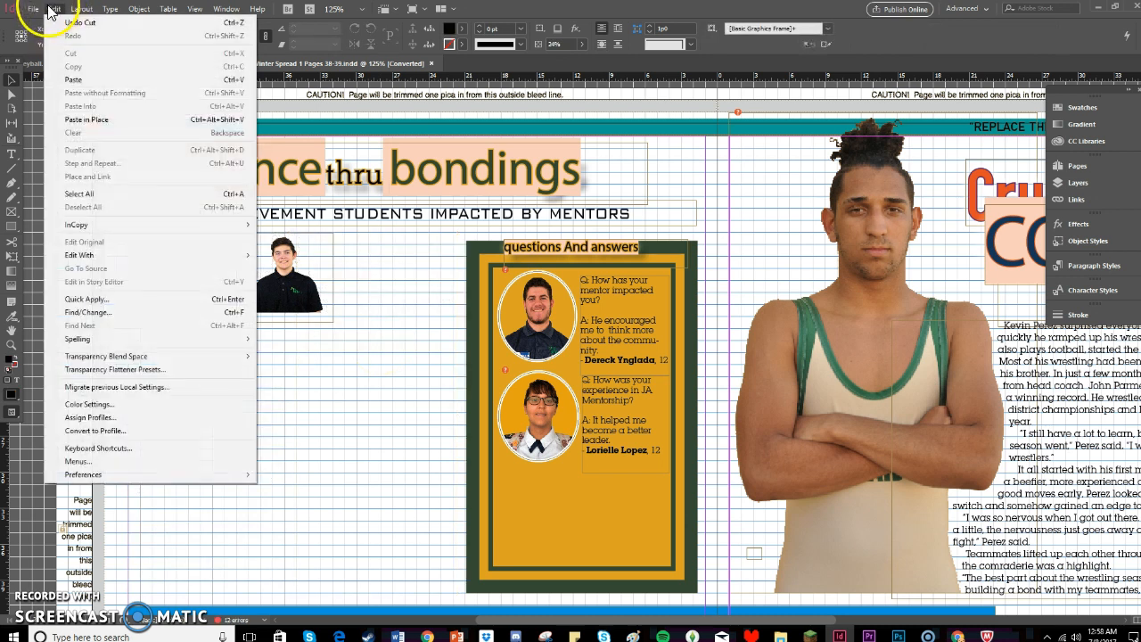
click(86, 80)
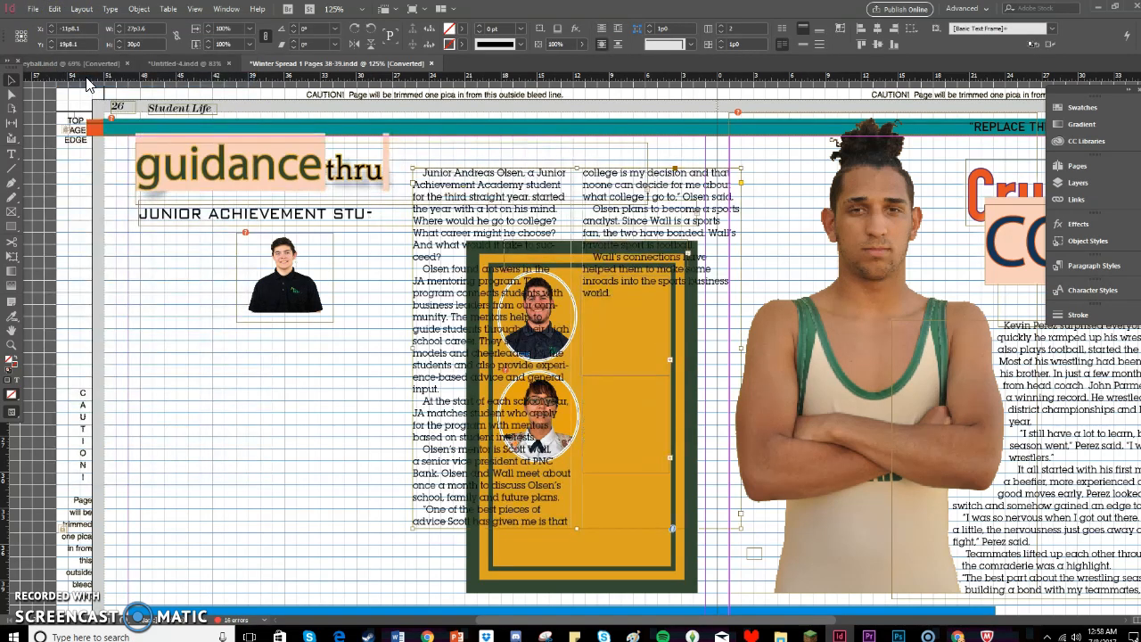
Undo the paste and the cut of the two-column article text frame
click(55, 9)
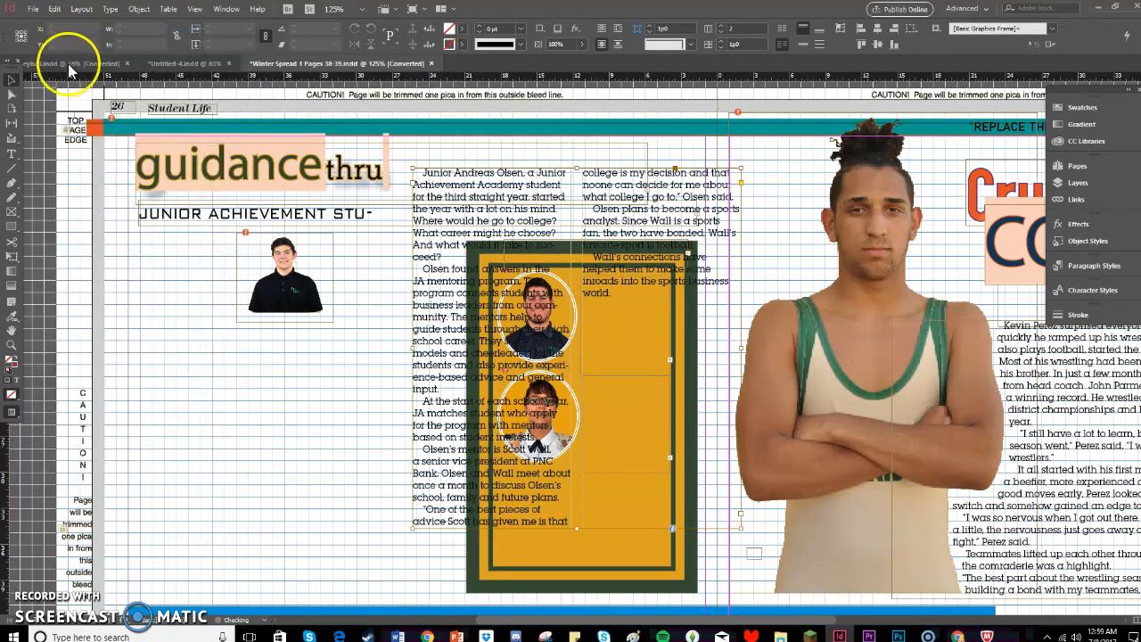
click(53, 9)
click(63, 17)
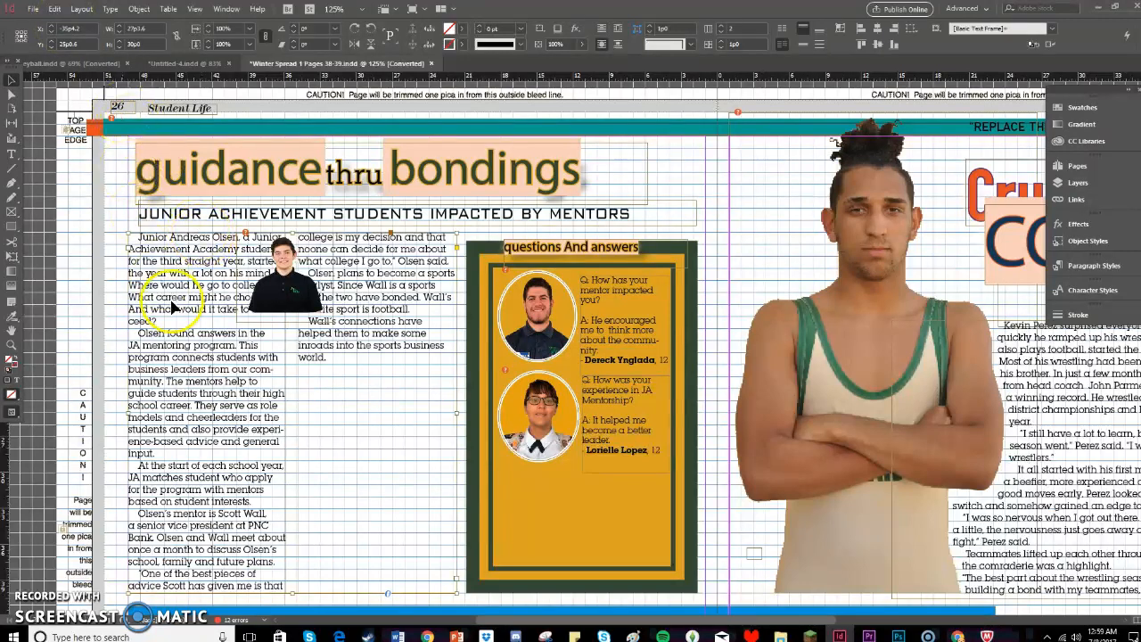
Cut the two-column article text frame from beneath the "Junior Achievement" subheading
click(54, 9)
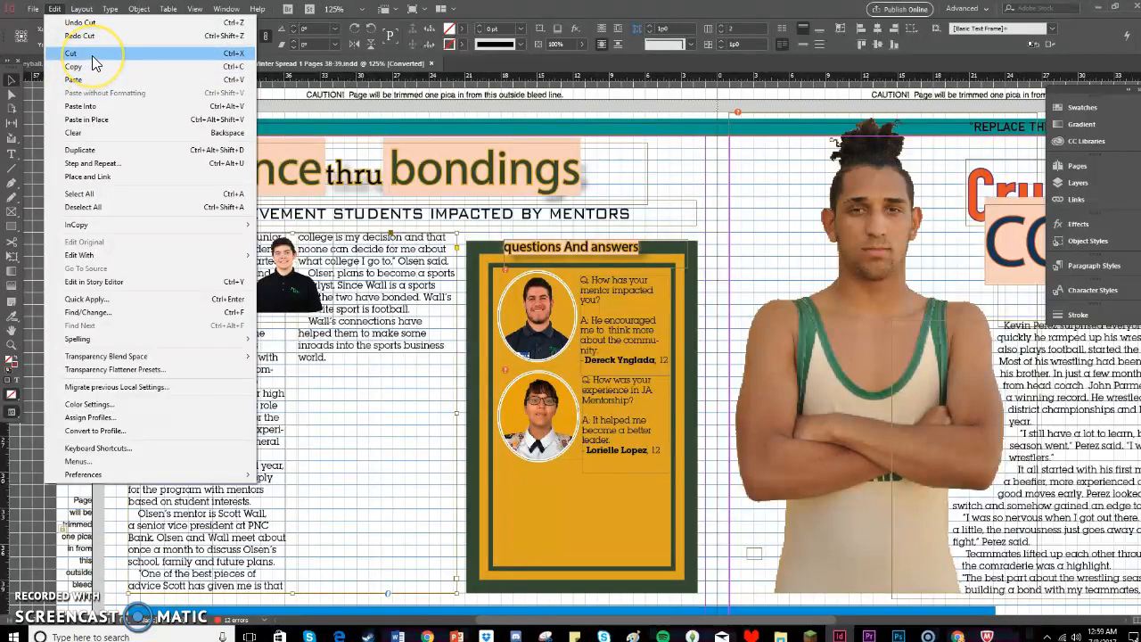
click(92, 55)
click(214, 374)
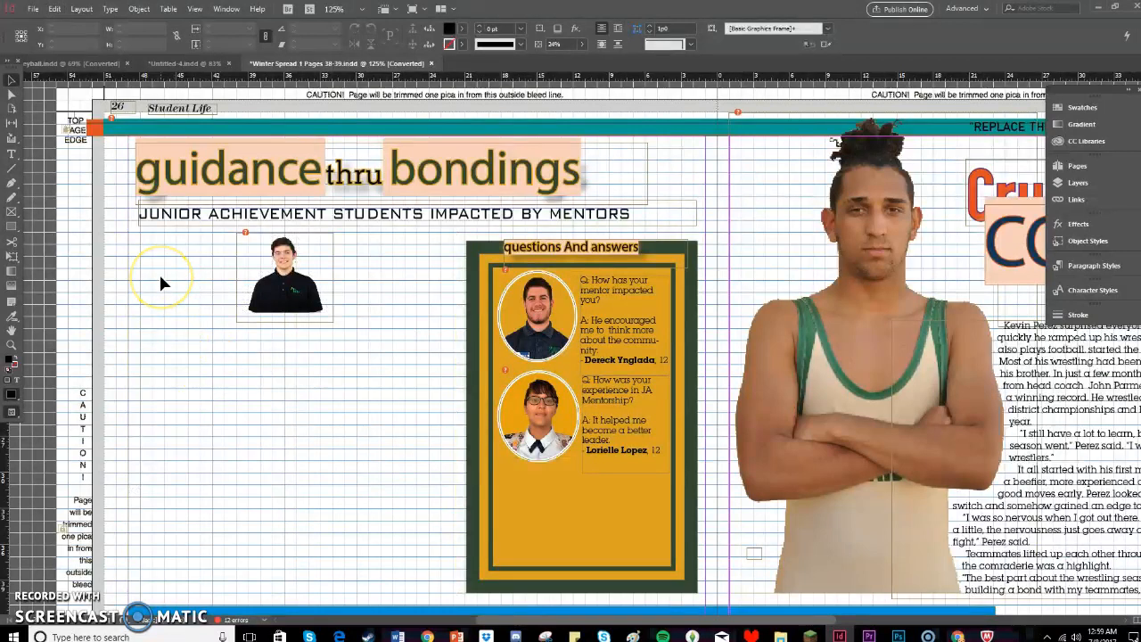
Paste the cut two-column article text frame in place, at its original position under the "Junior Achievement" subheading
click(54, 10)
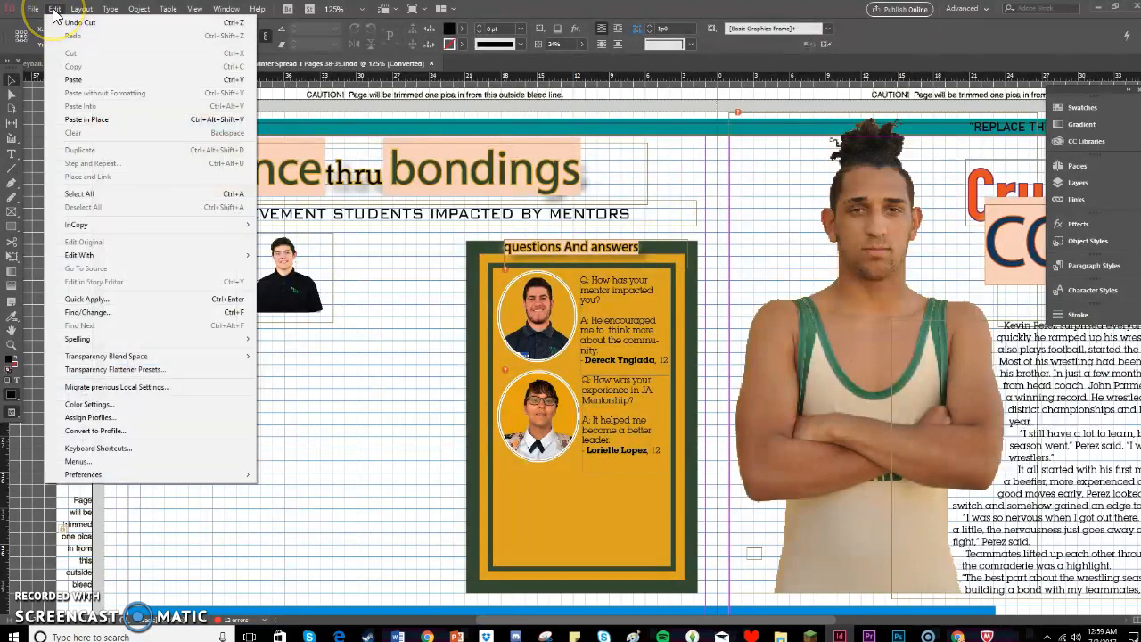
click(105, 128)
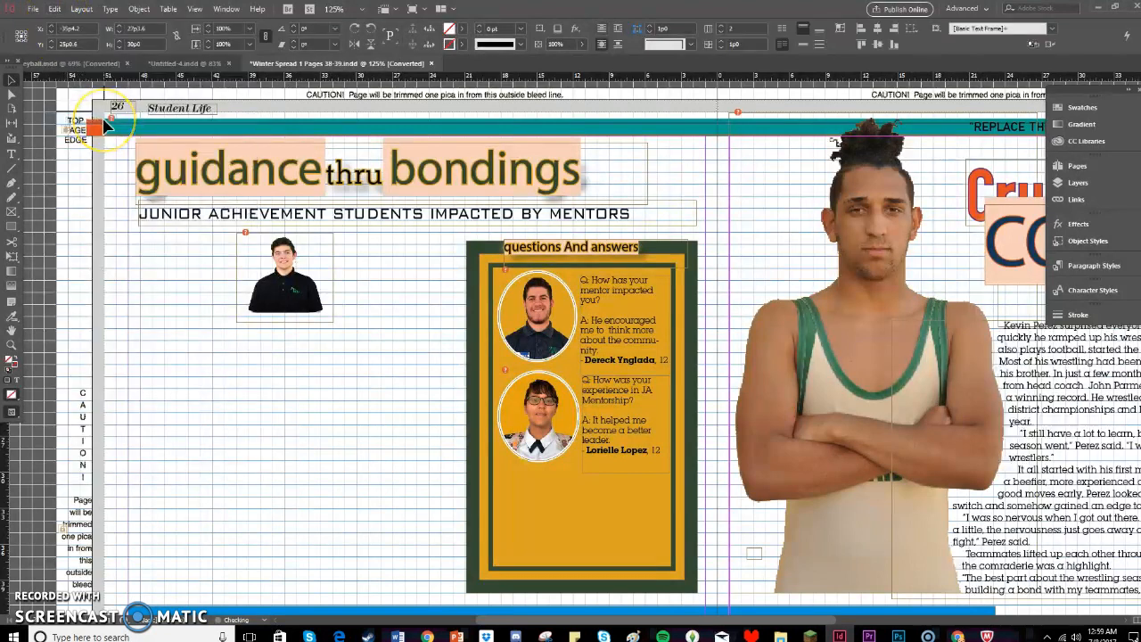
click(202, 317)
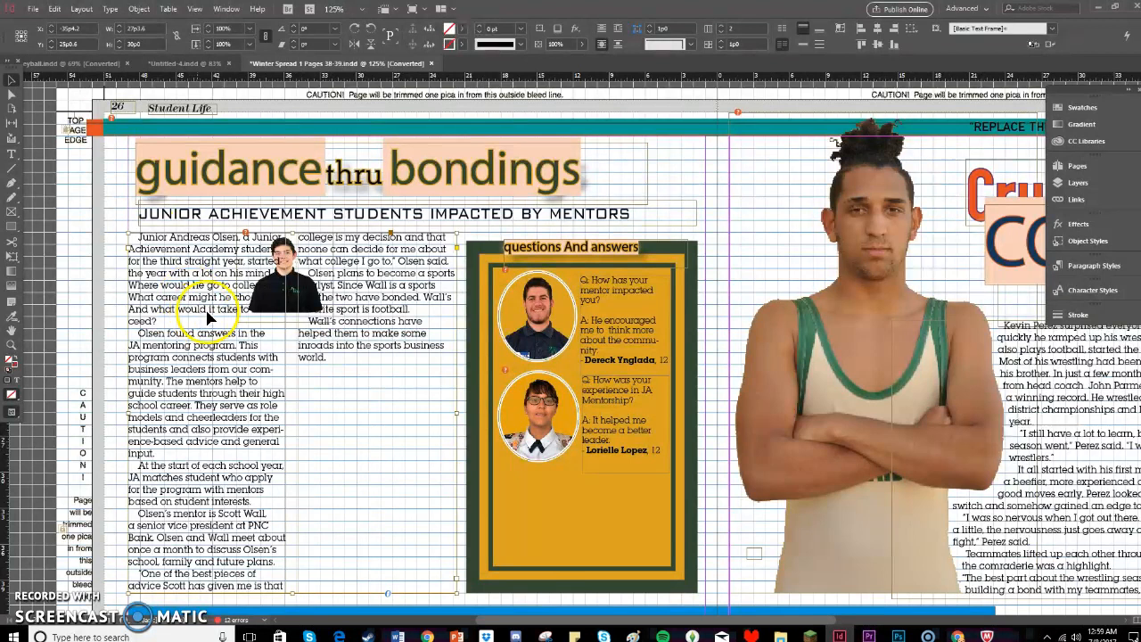
click(54, 9)
click(94, 56)
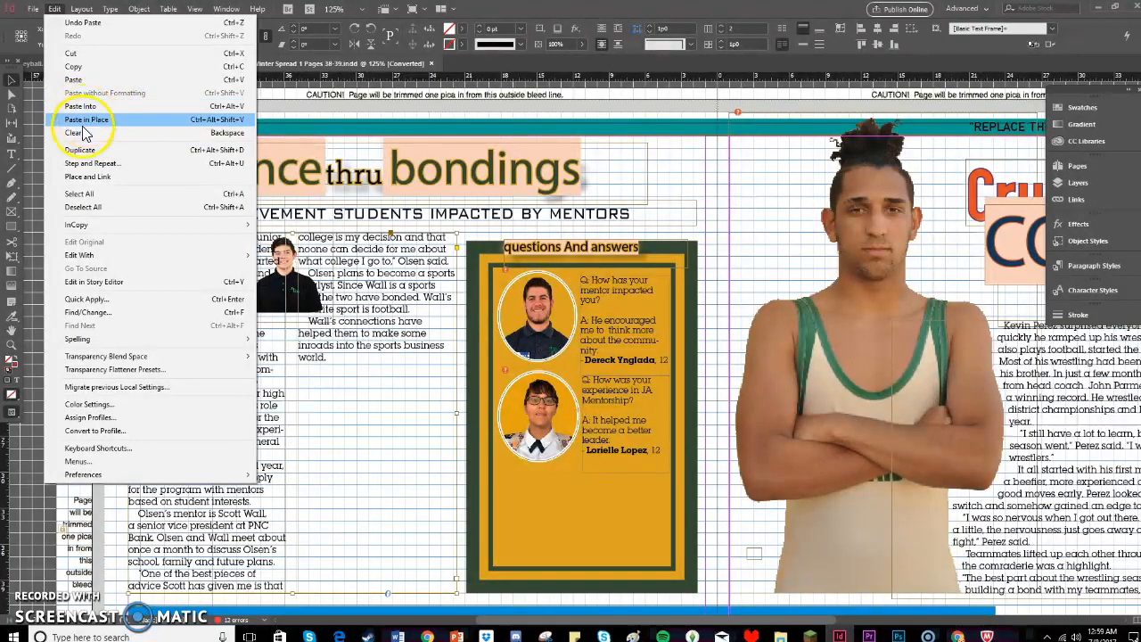
click(711, 176)
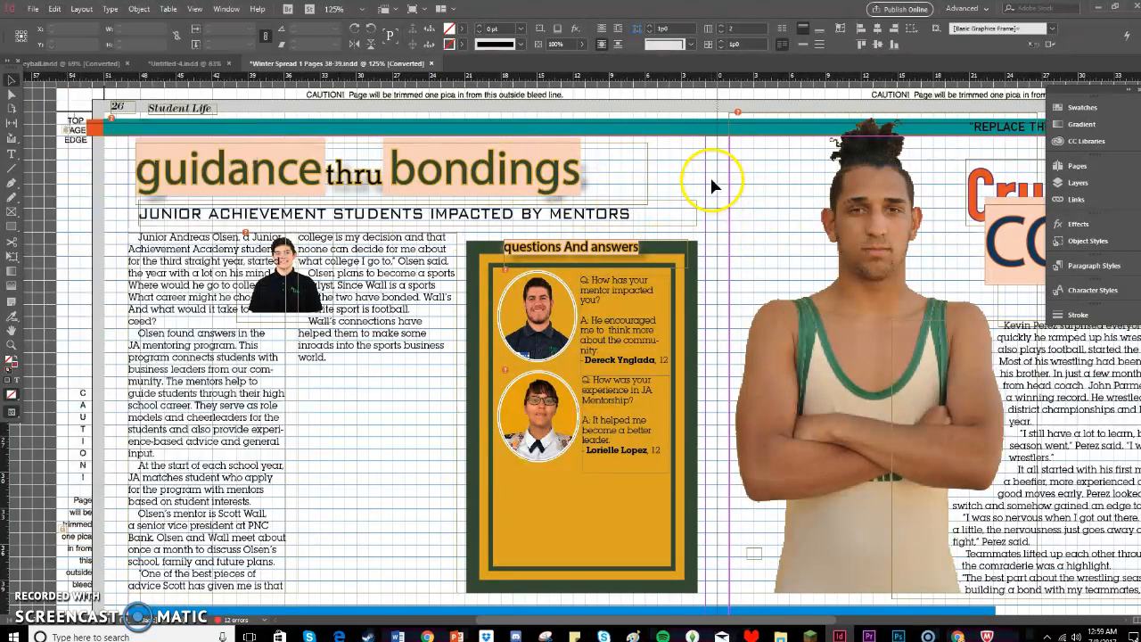
Paste the article text frame into the "Junior Achievement" subheading frame, and undo that paste
click(662, 215)
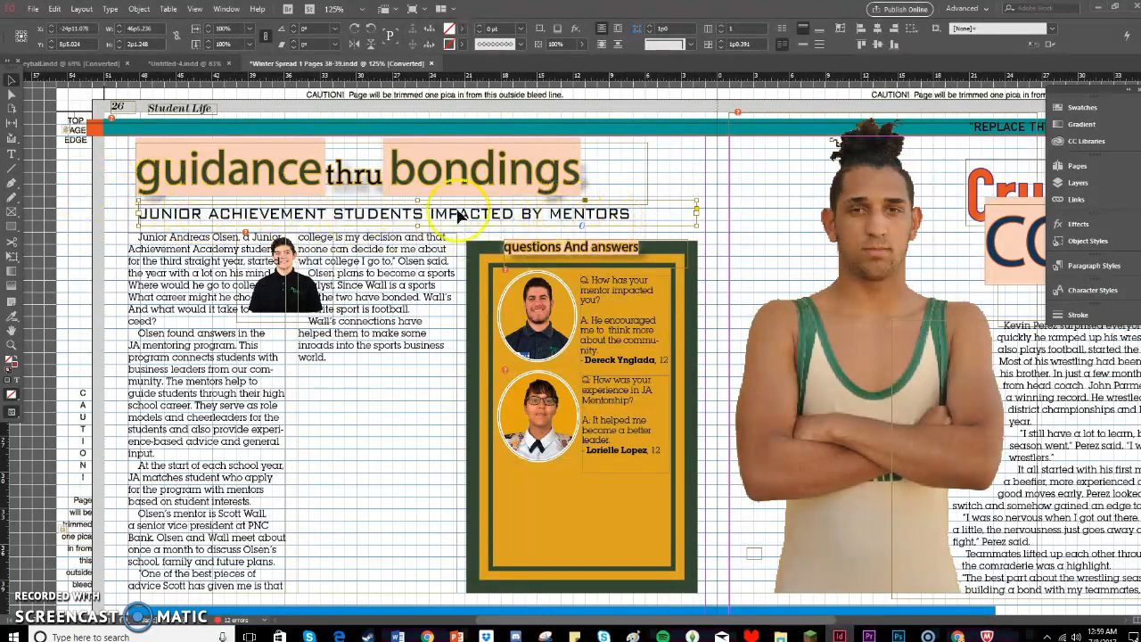
click(57, 9)
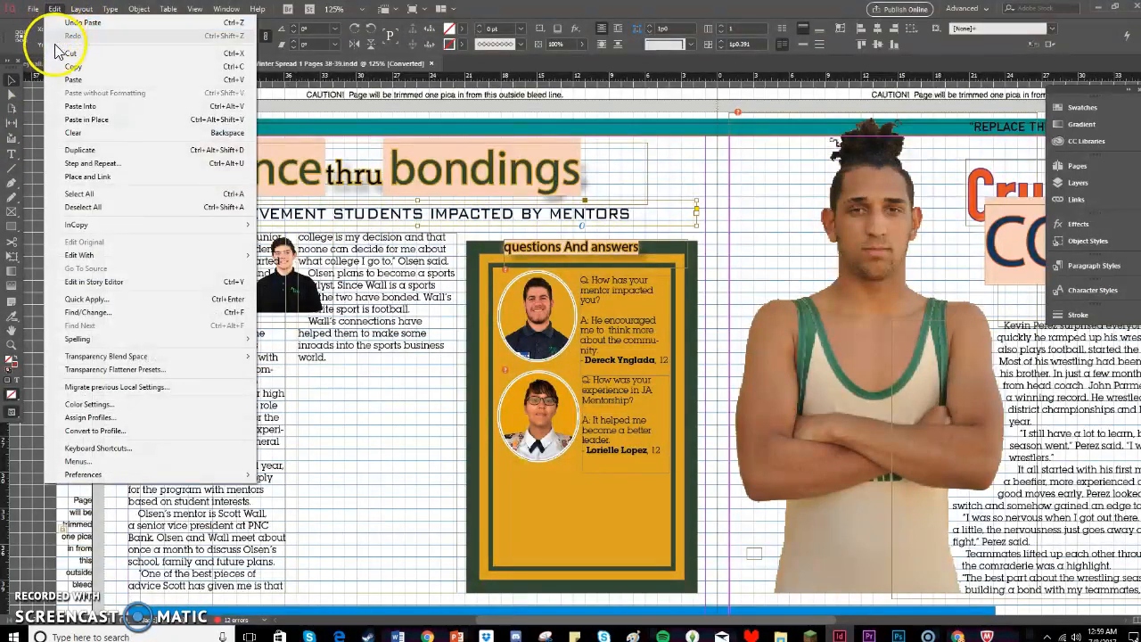
click(110, 106)
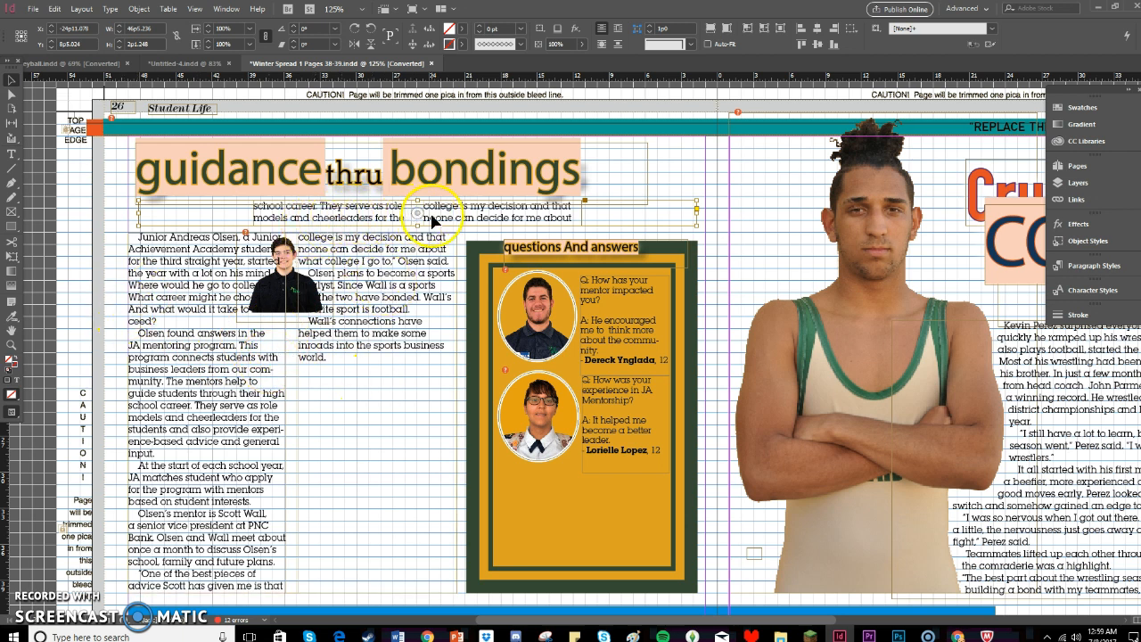
click(54, 9)
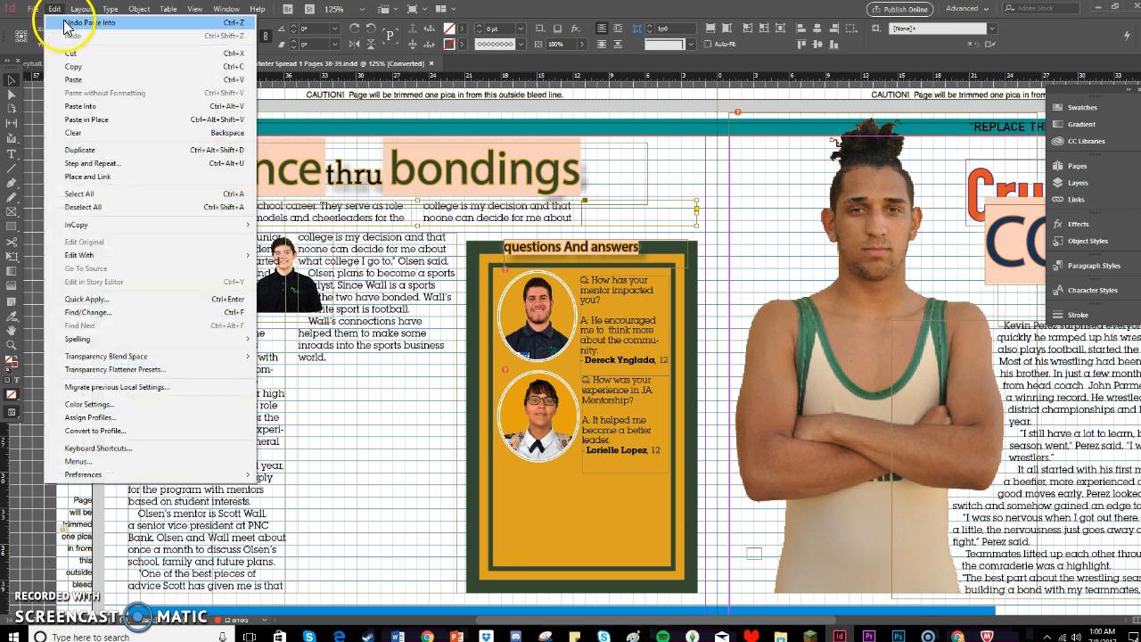
click(70, 19)
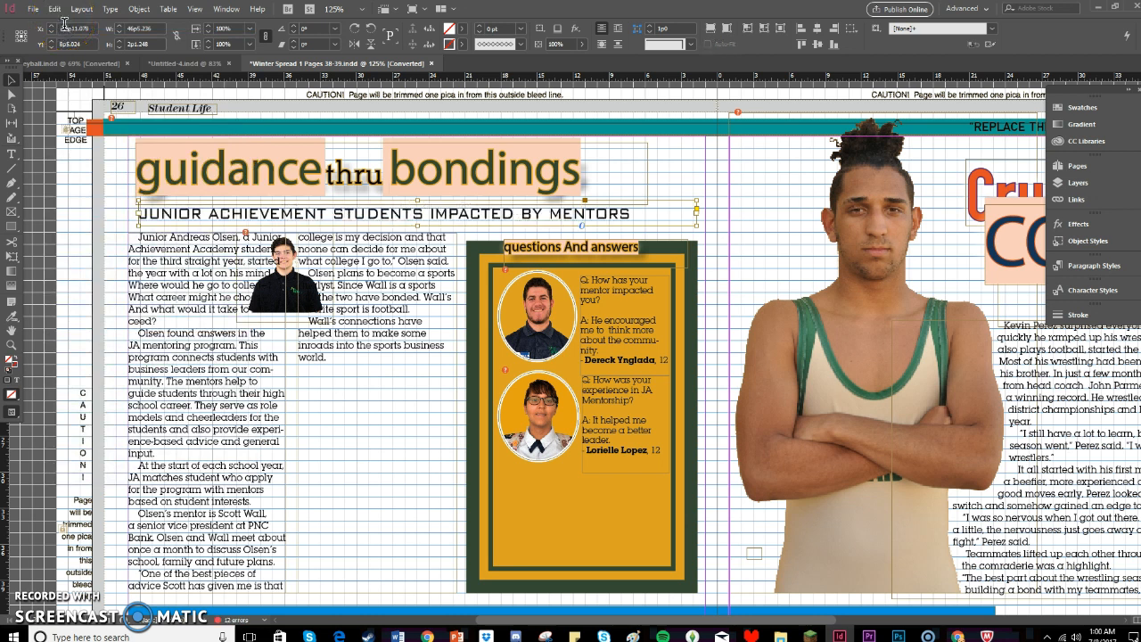
click(54, 9)
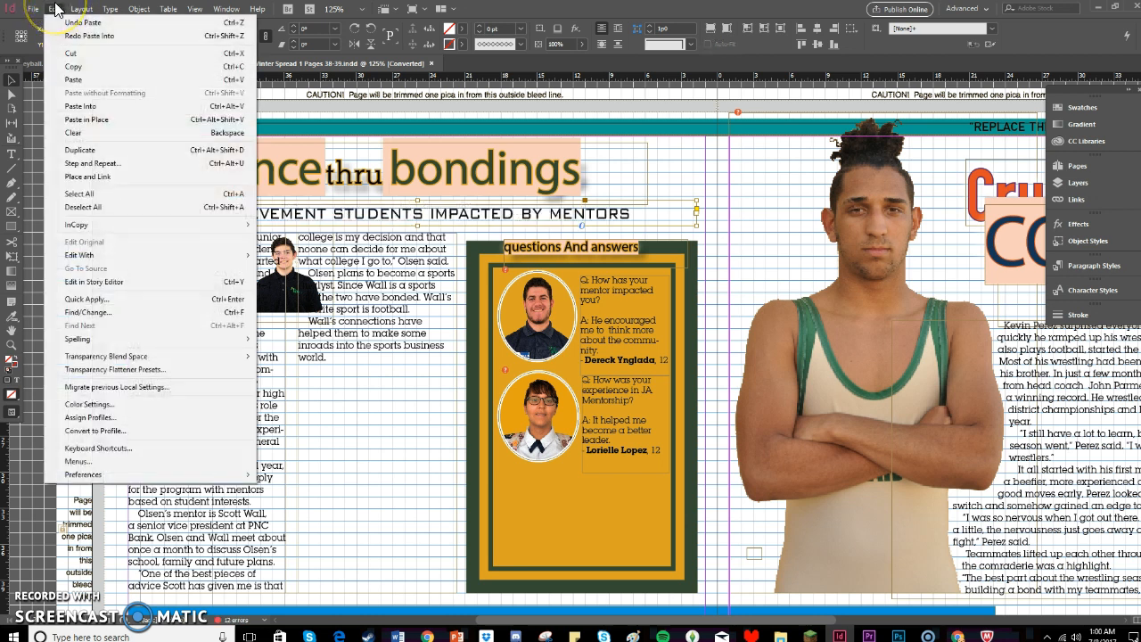
Clear the two-column article text frame from the spread, and undo the clearing
click(405, 349)
click(405, 350)
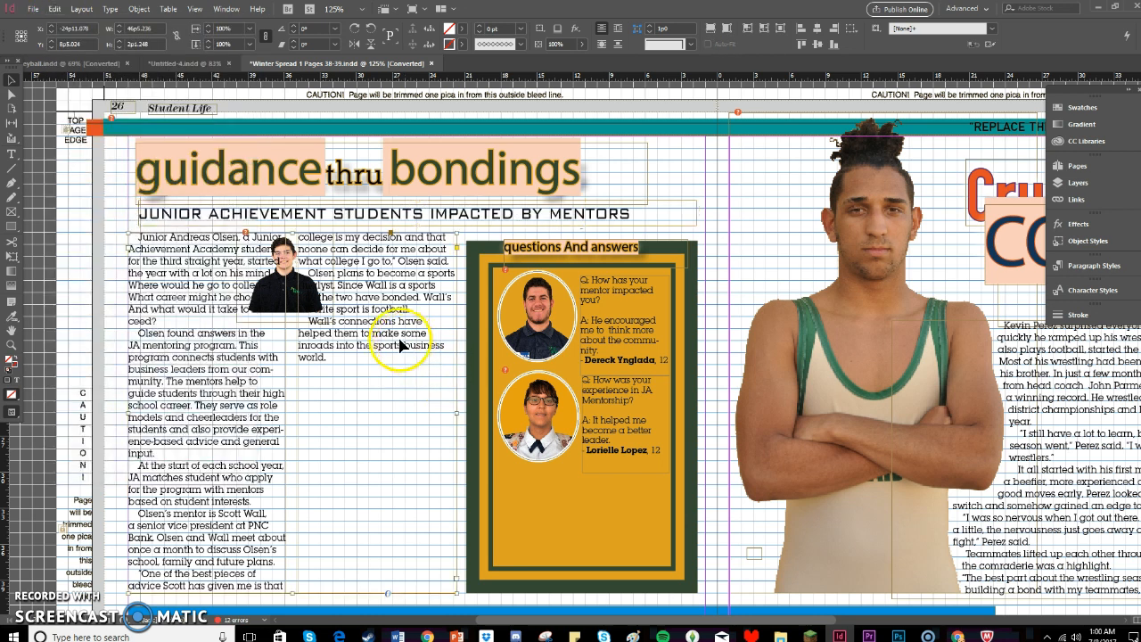
click(53, 9)
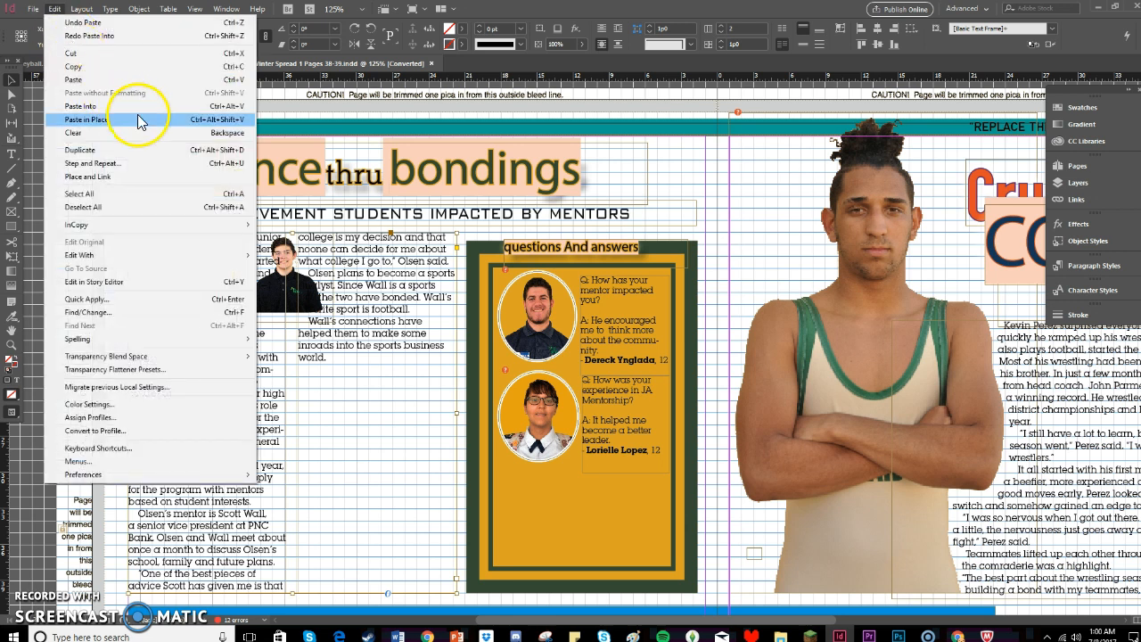
click(128, 146)
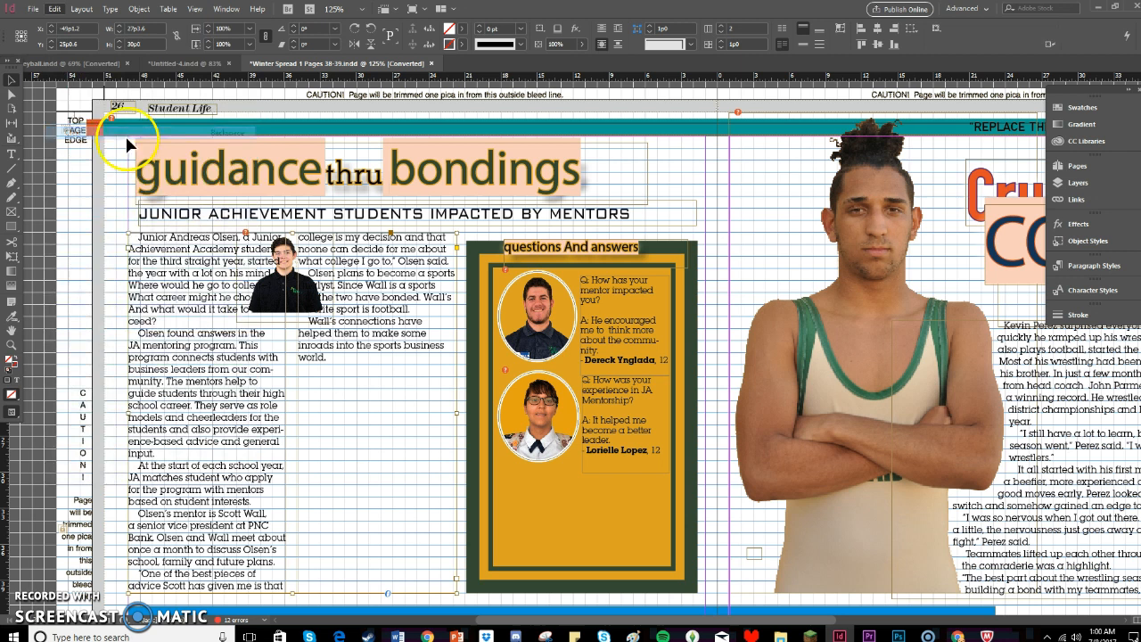
click(55, 10)
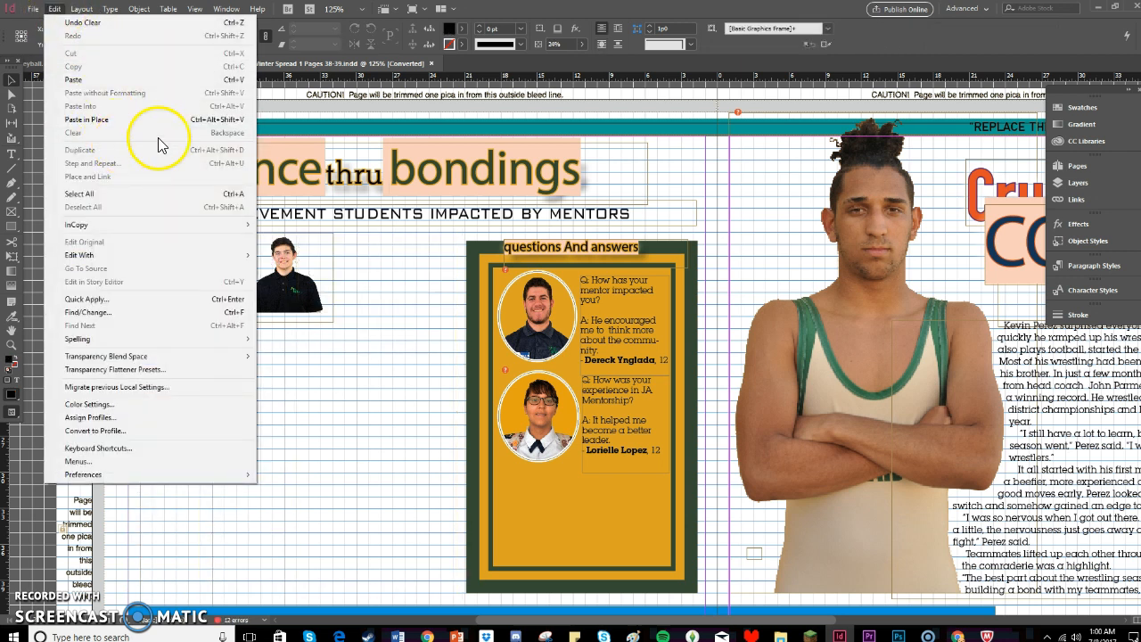
click(409, 301)
click(56, 9)
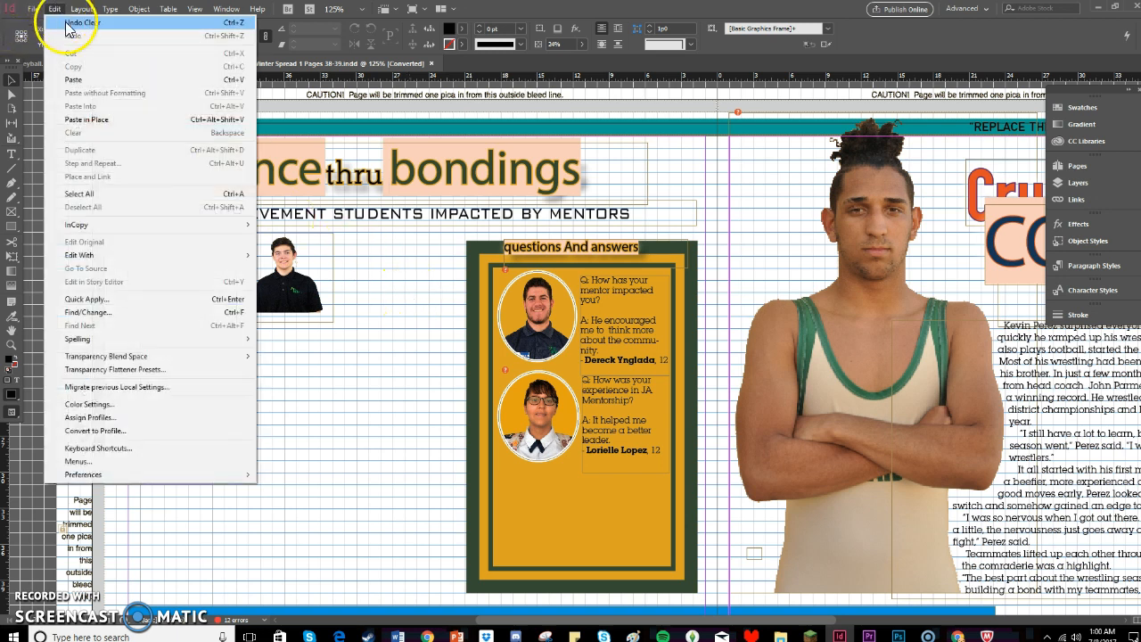
click(72, 15)
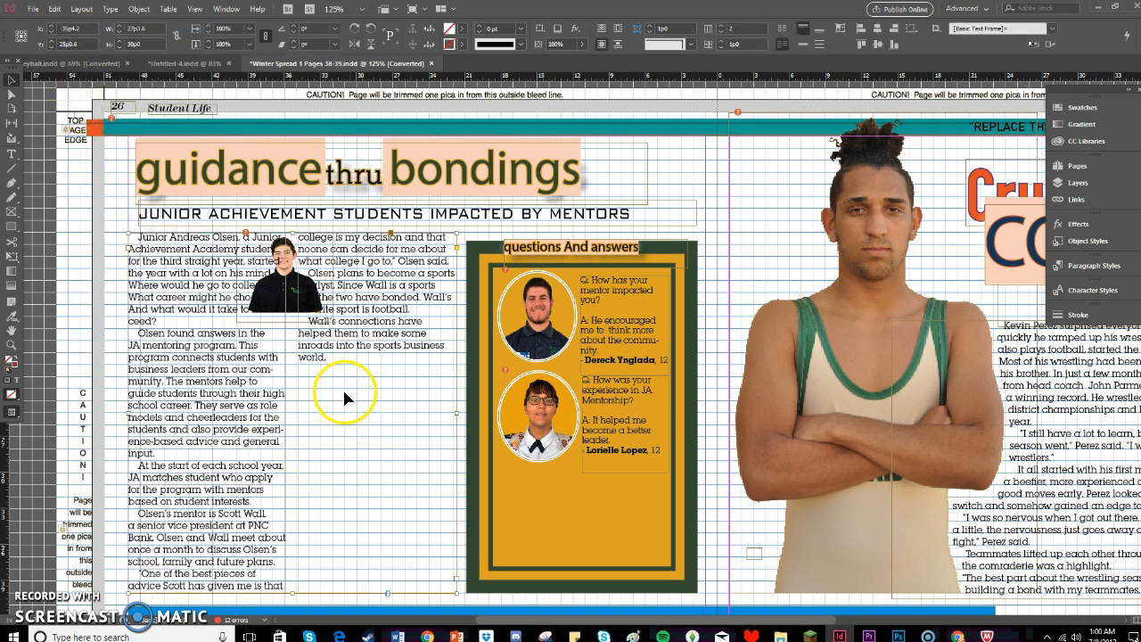
Delete the article's closing text so that its last line ends with "helped them to make some inro"
click(329, 356)
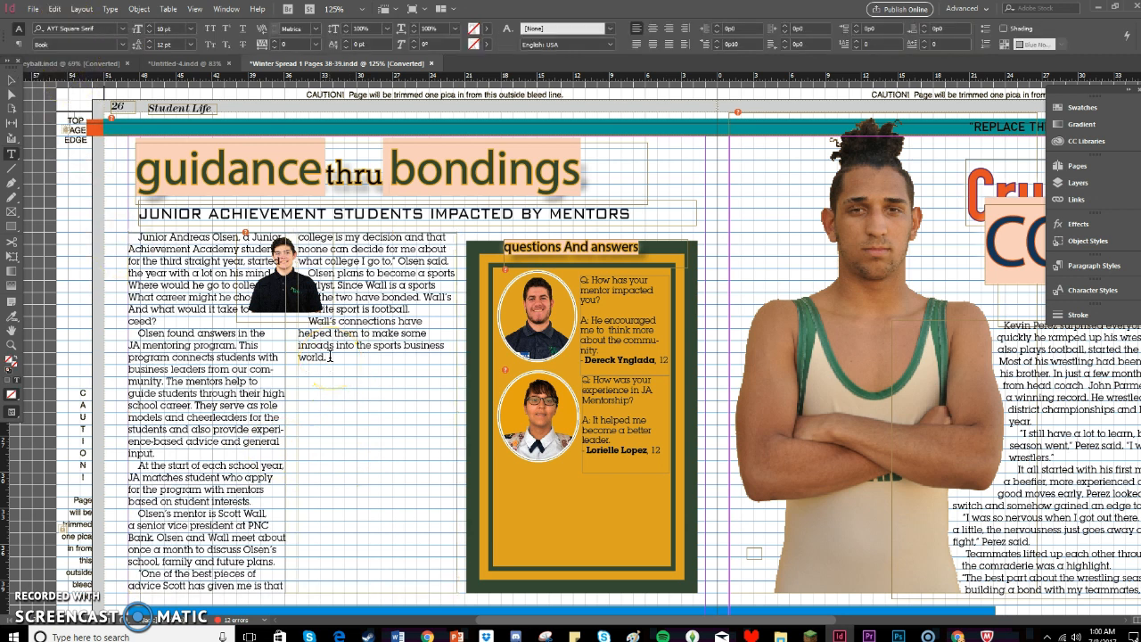
key(BackSpace)
key(BackSpace)
key(BackSpace)
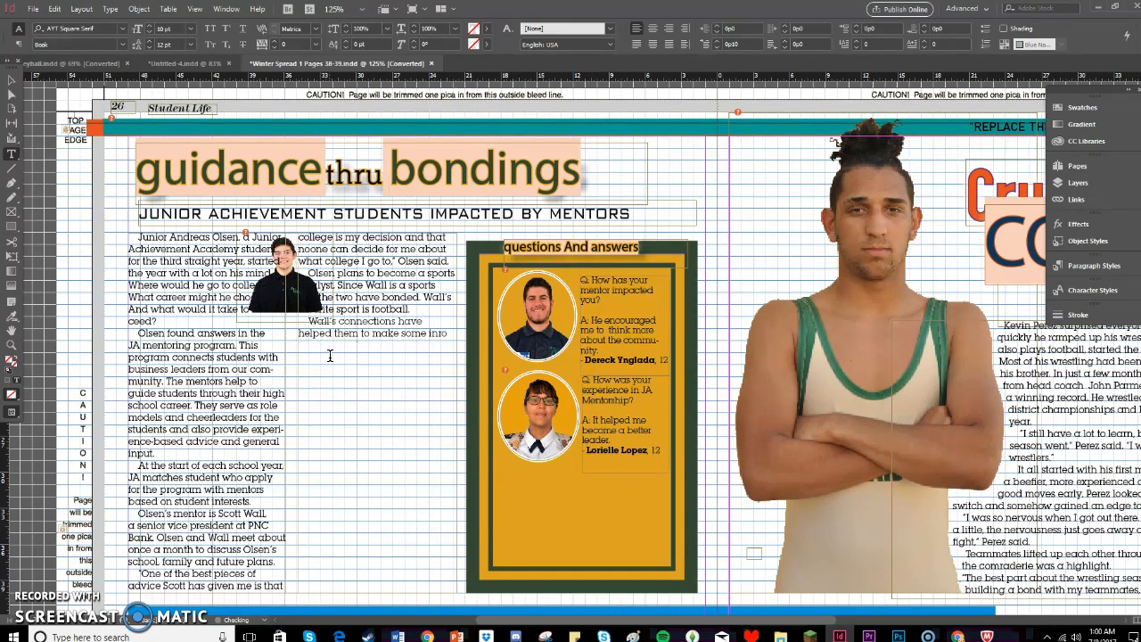
Clear the shortened article text frame from the spread, undo the clearing and deselect the frame
click(11, 80)
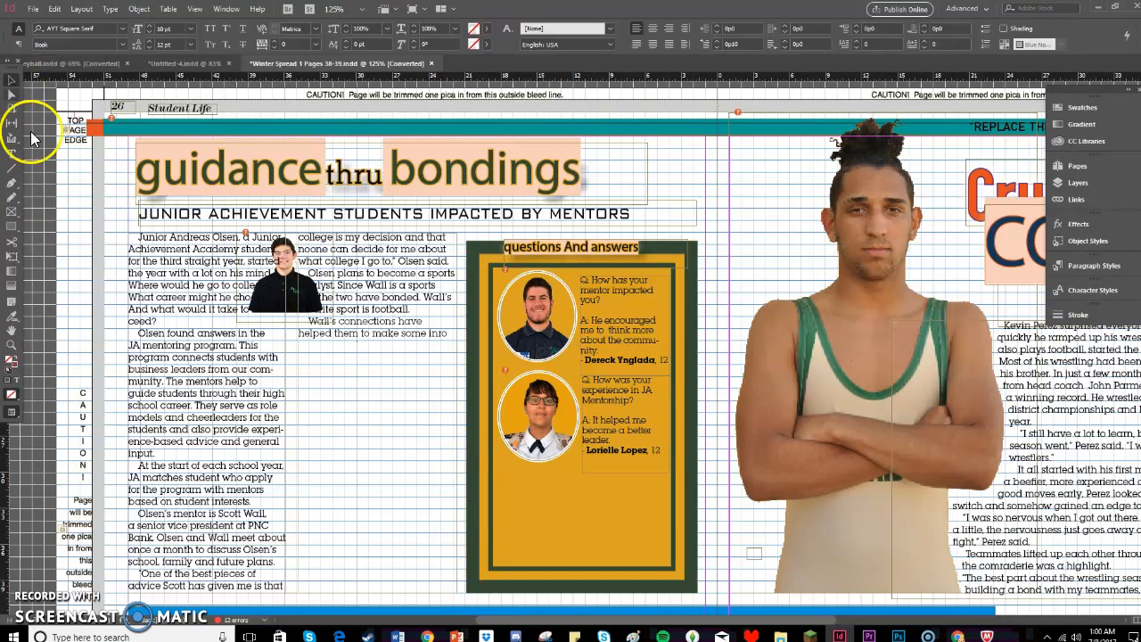
click(163, 254)
click(55, 9)
click(114, 136)
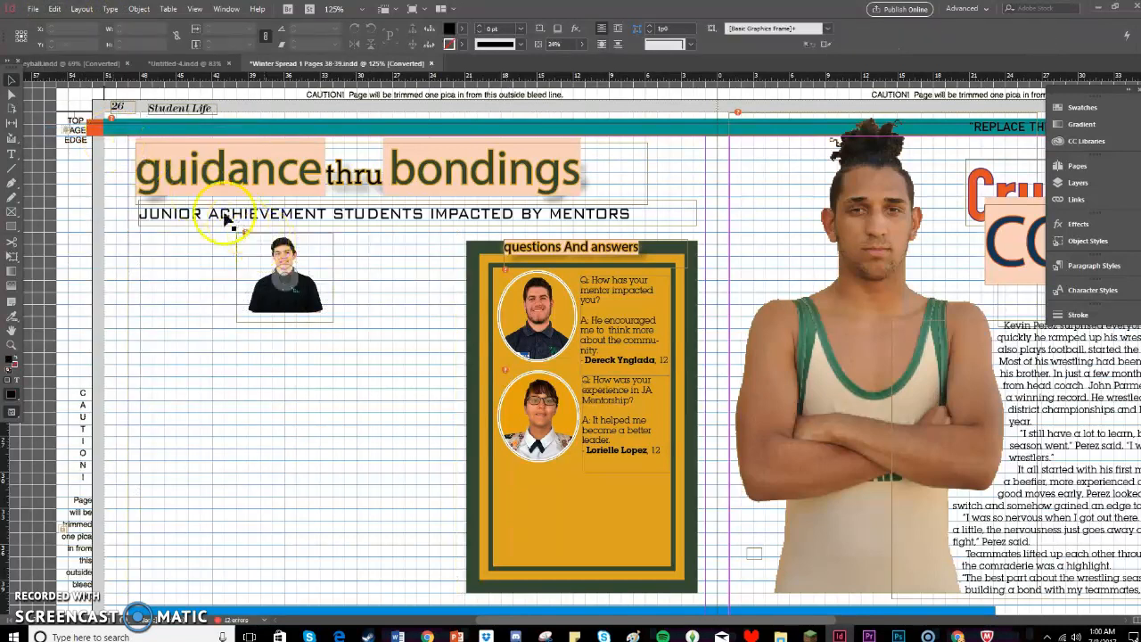
click(55, 9)
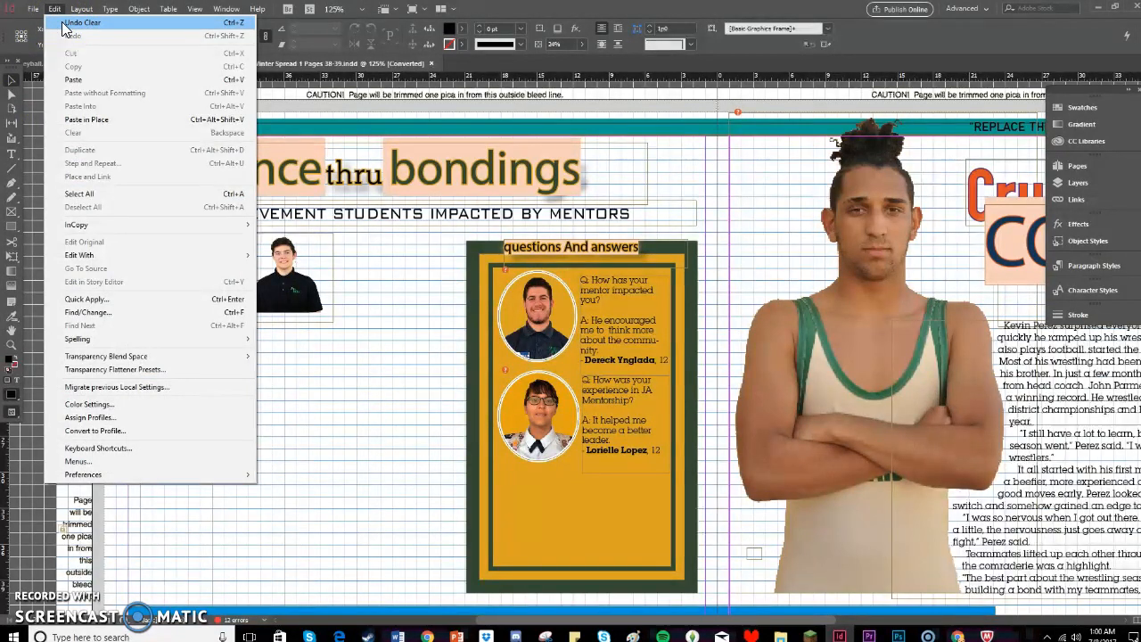
click(62, 25)
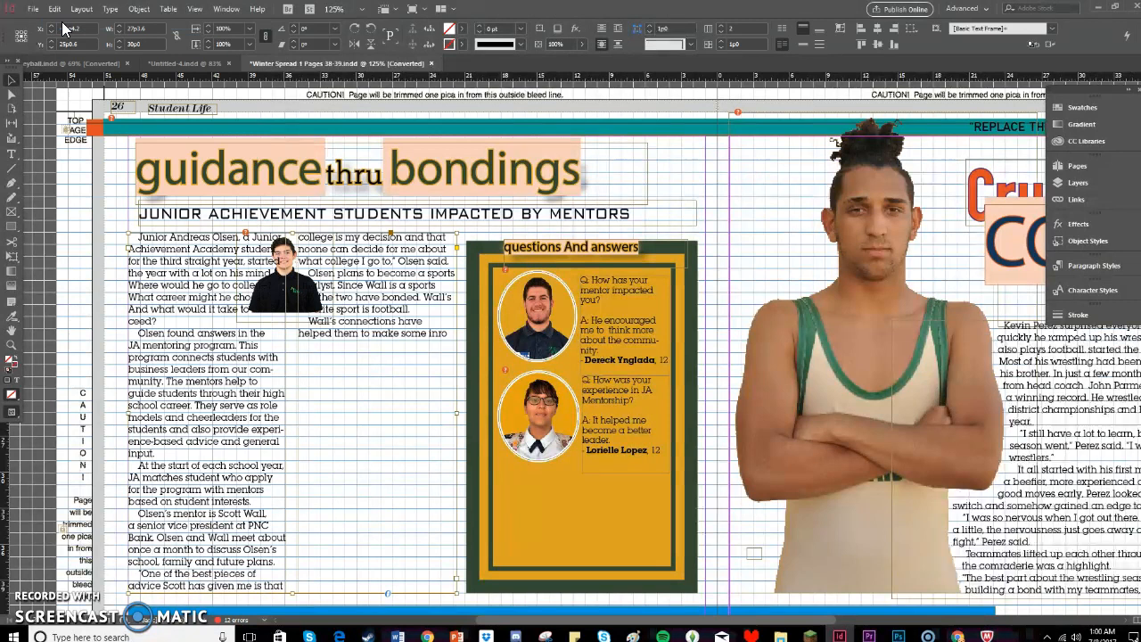
click(55, 9)
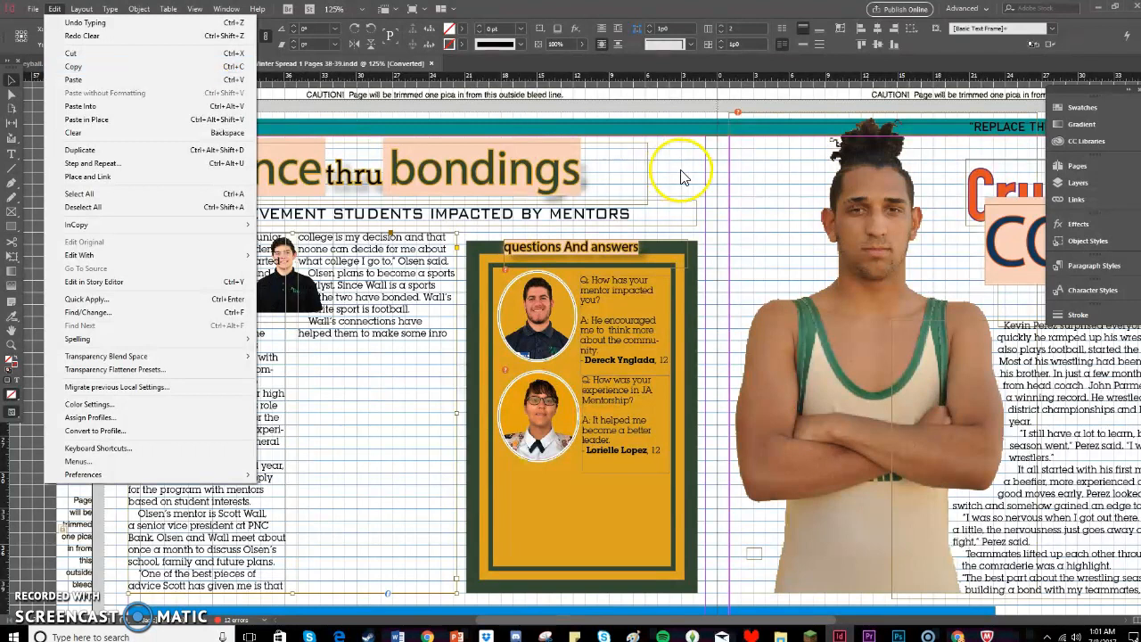
click(700, 187)
Delete the lower oval portrait from the "questions And answers" box
click(543, 307)
click(531, 421)
click(512, 435)
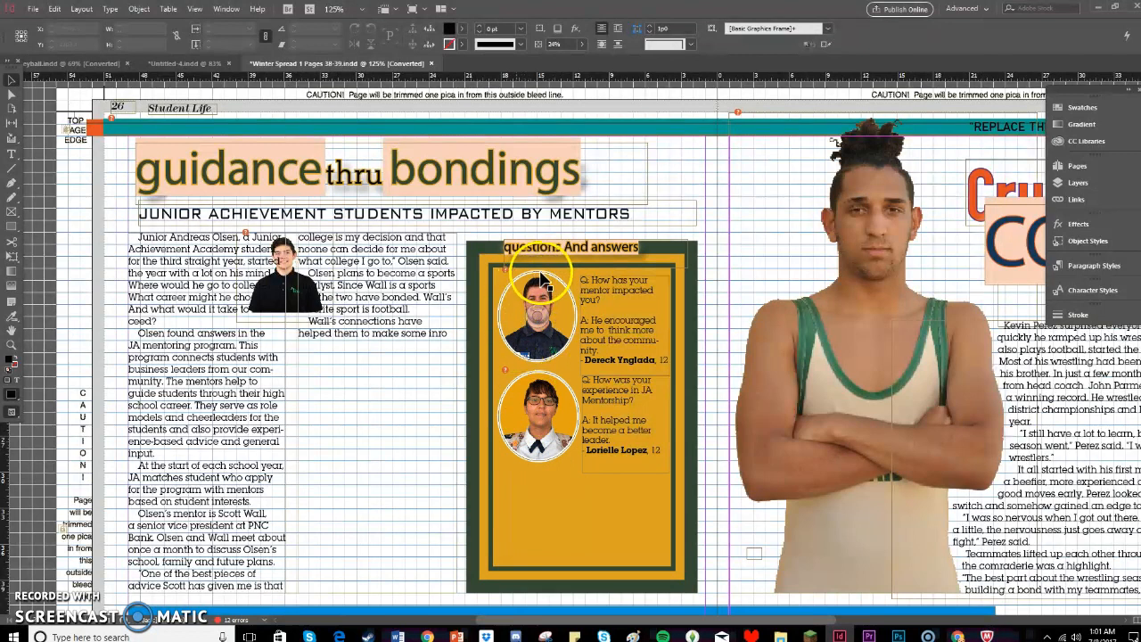
click(528, 402)
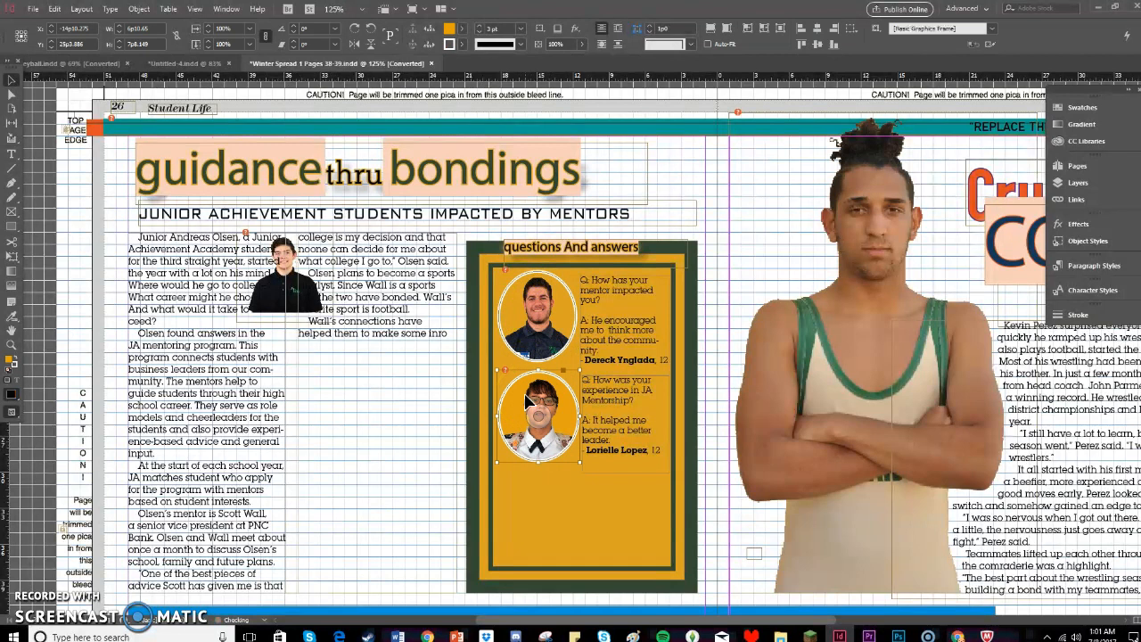
key(Delete)
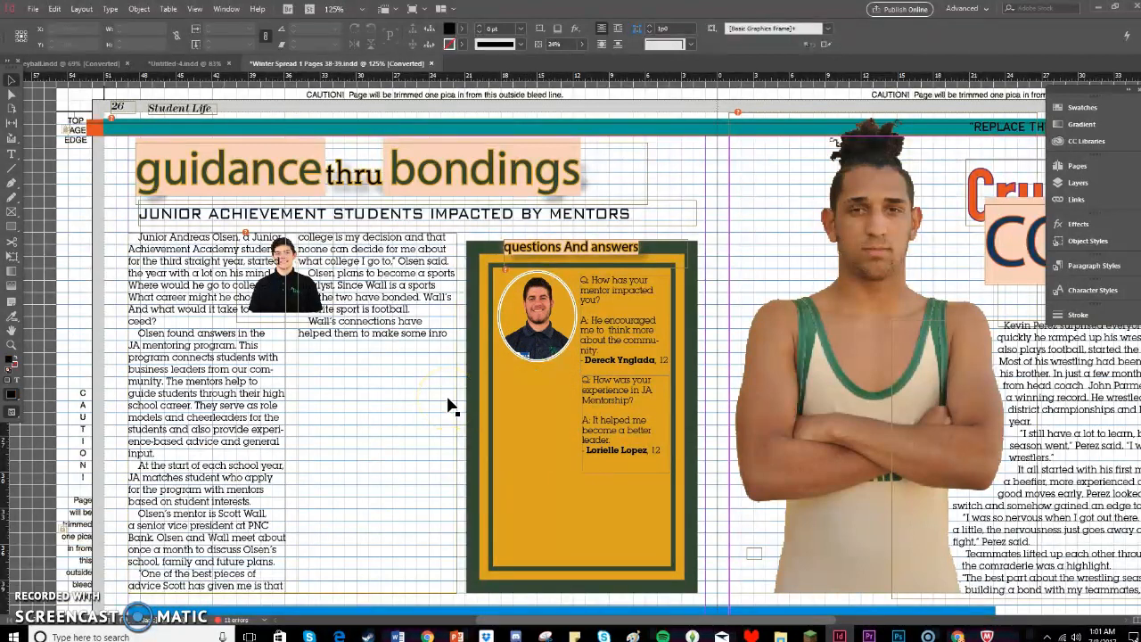
Copy the upper oval portrait in the "questions And answers" box
click(510, 310)
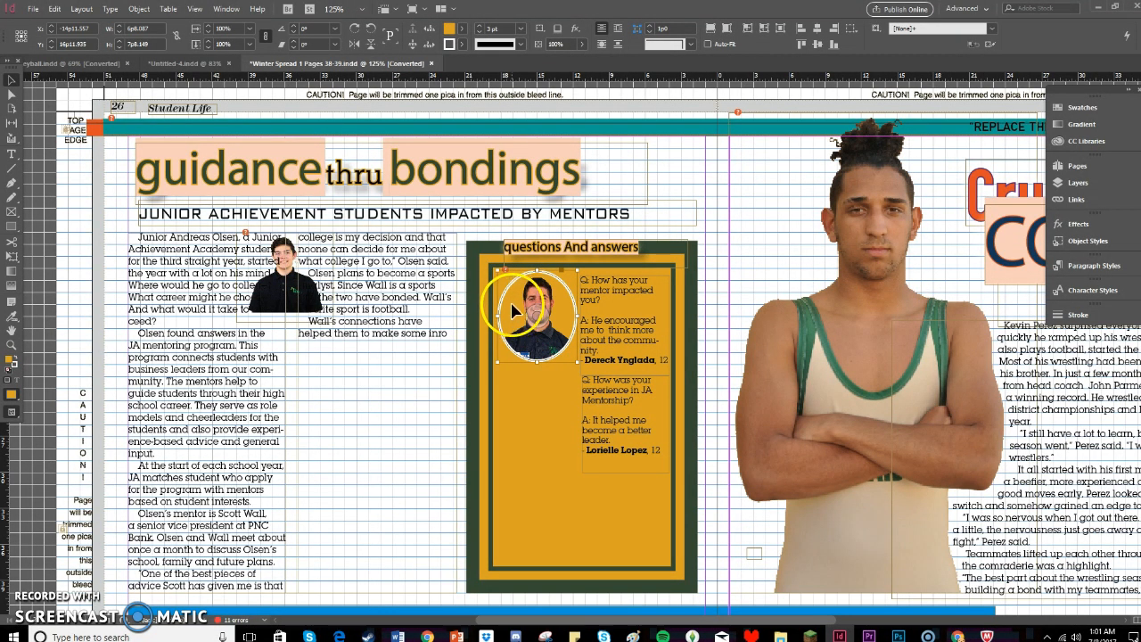
click(57, 9)
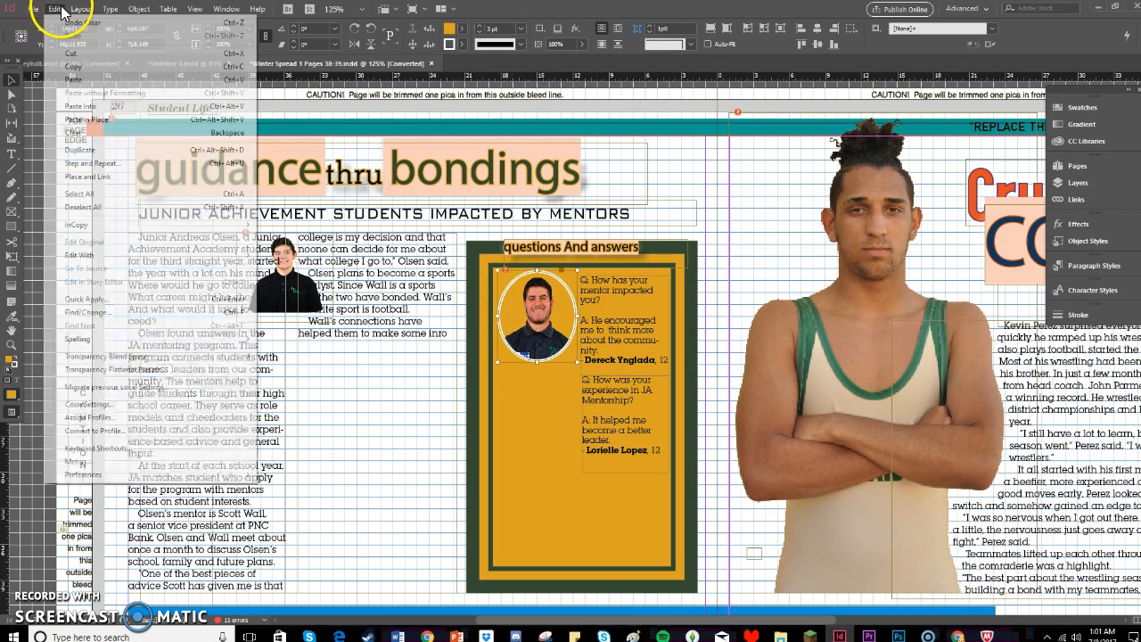
click(71, 66)
Paste the copied oval portrait in place and move the duplicate down into the empty spot beside the second question
click(533, 399)
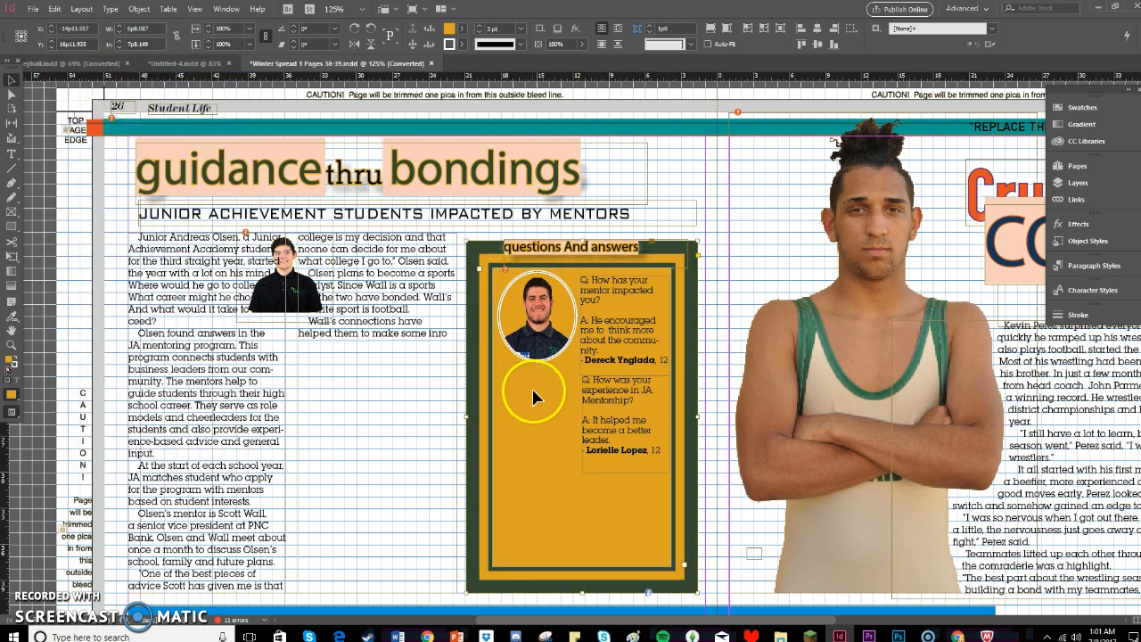
right_click(533, 398)
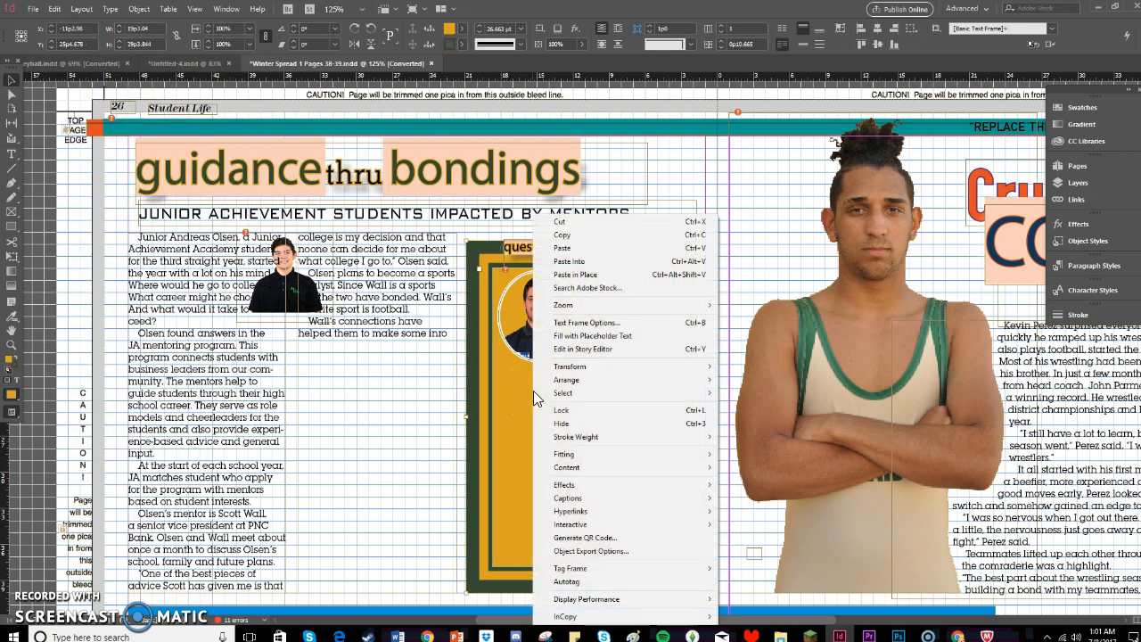
click(510, 397)
click(54, 9)
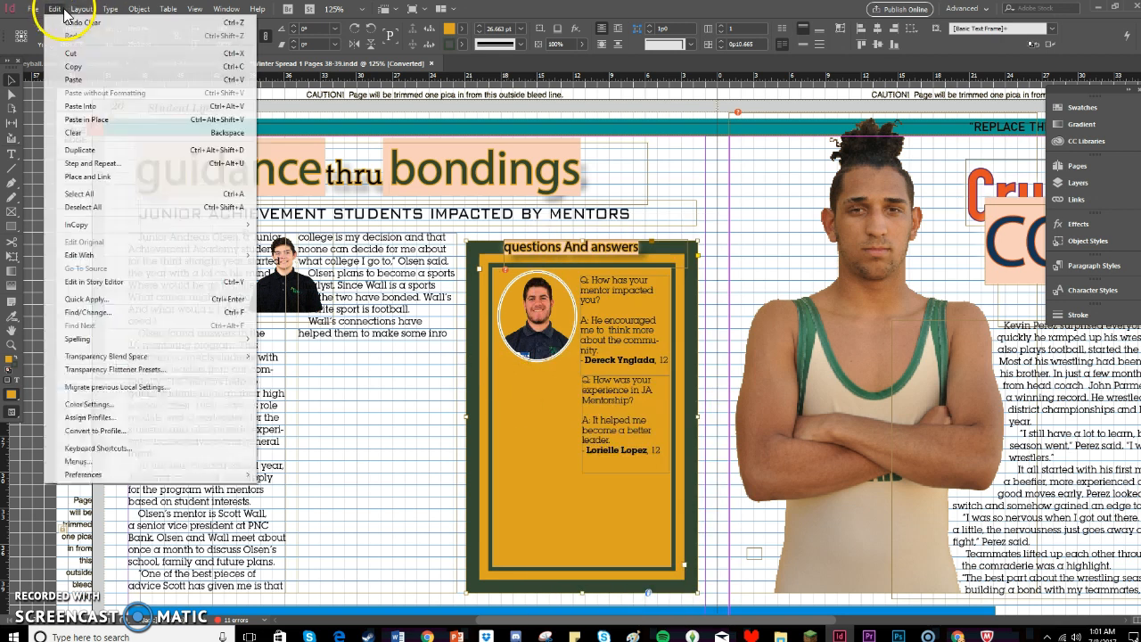
click(98, 120)
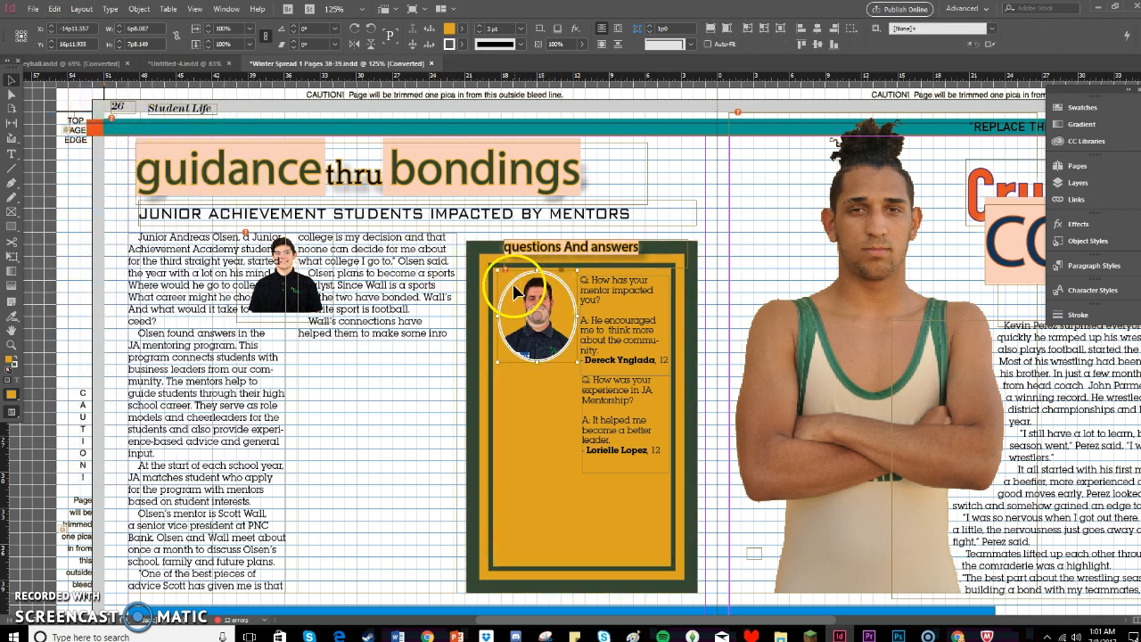
drag(539, 305, 557, 385)
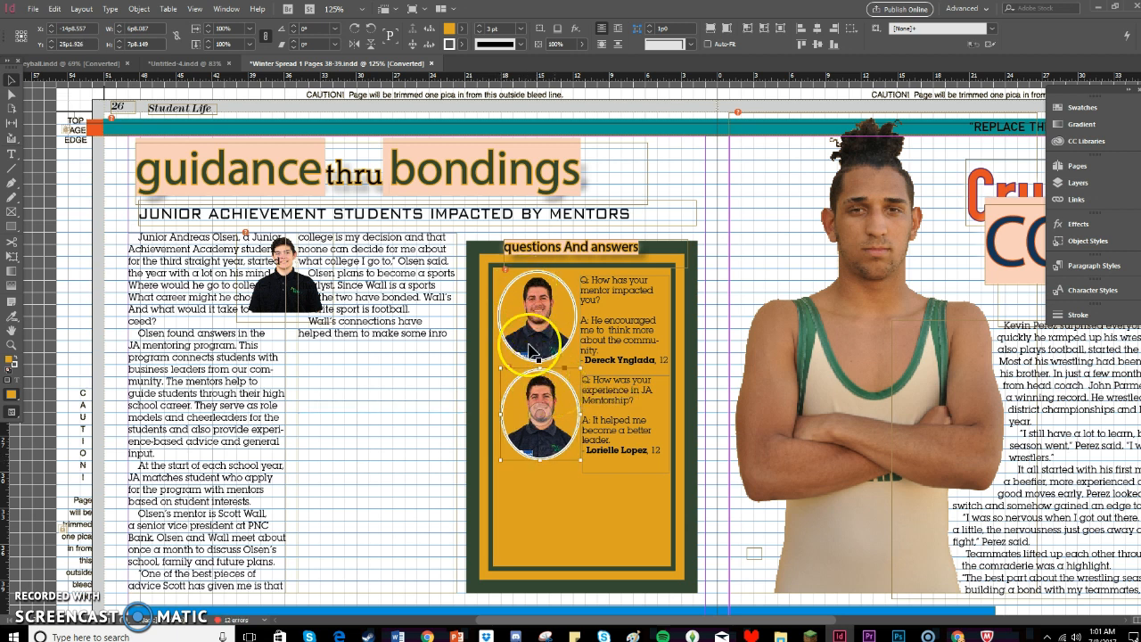
click(413, 397)
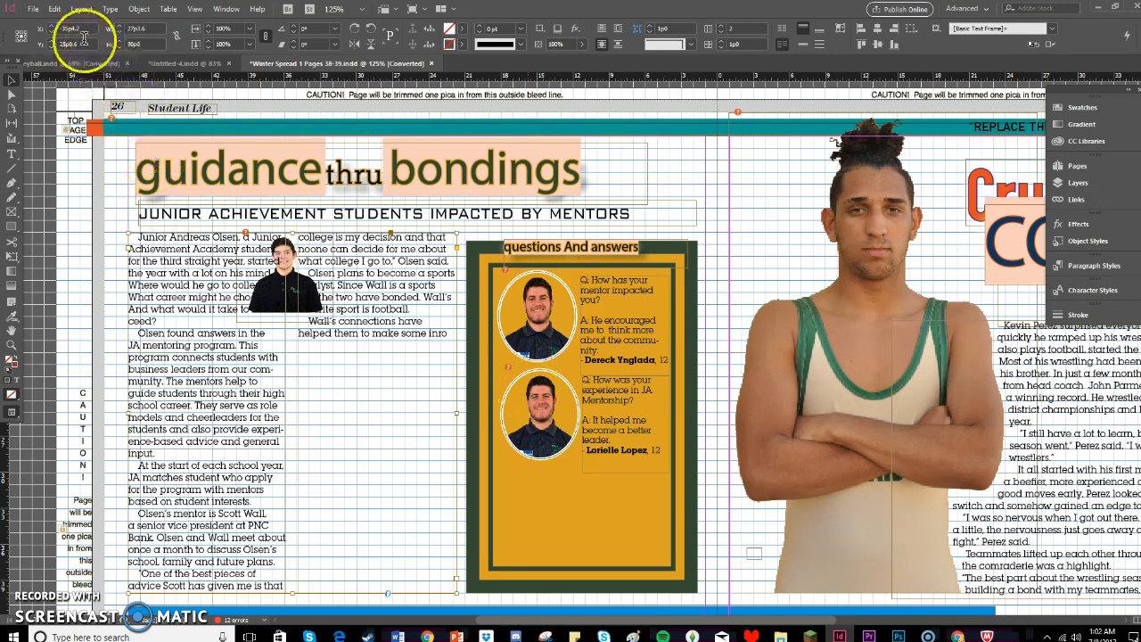
Copy the oval portrait, paste it and move the duplicate into the empty spot below the other two in the "questions And answers" box
click(55, 9)
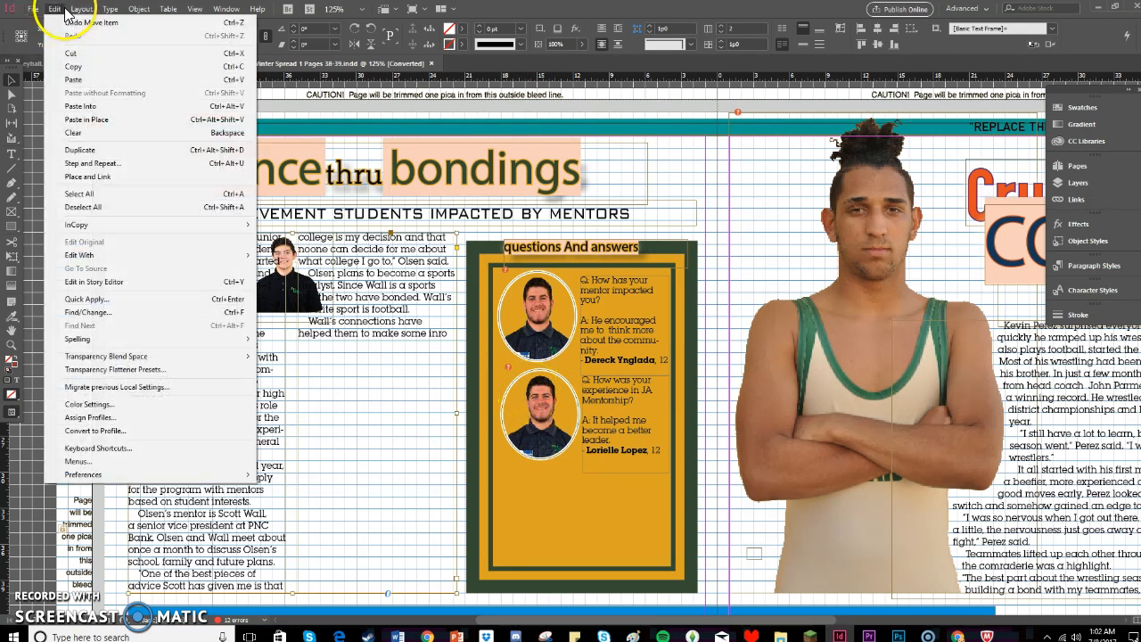
click(78, 66)
key(ctrl+v)
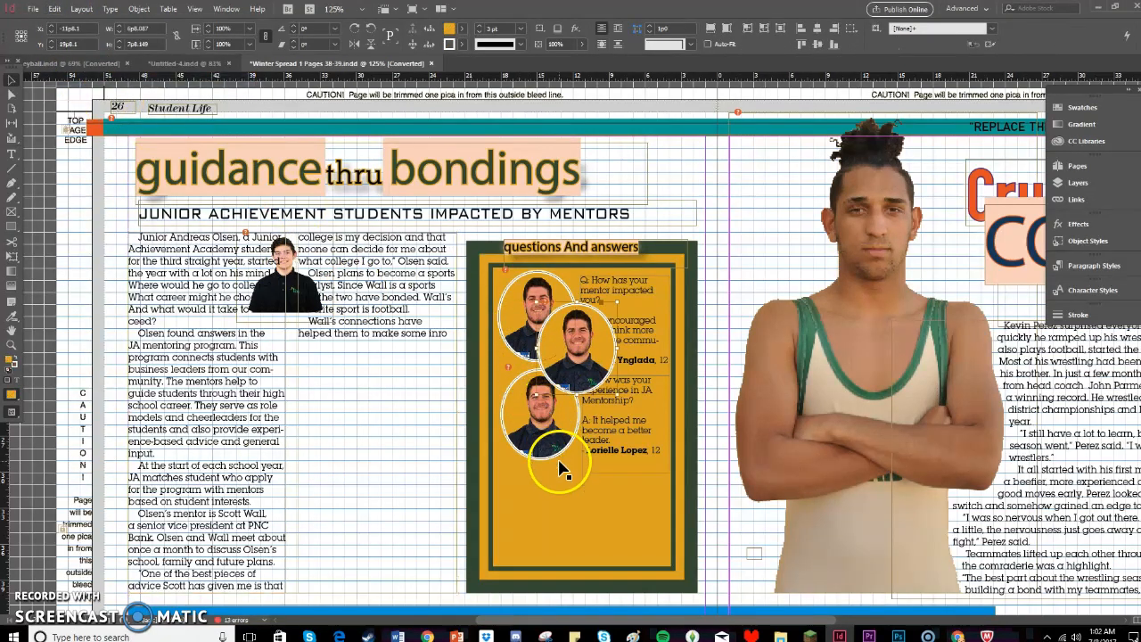
drag(595, 481, 560, 502)
click(400, 484)
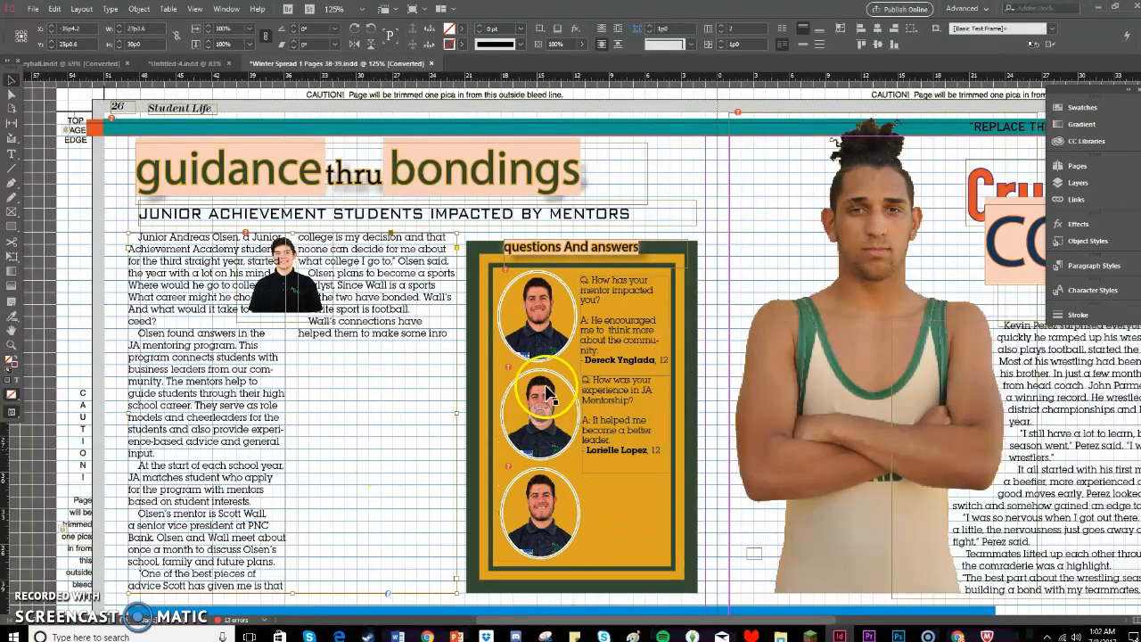
click(552, 506)
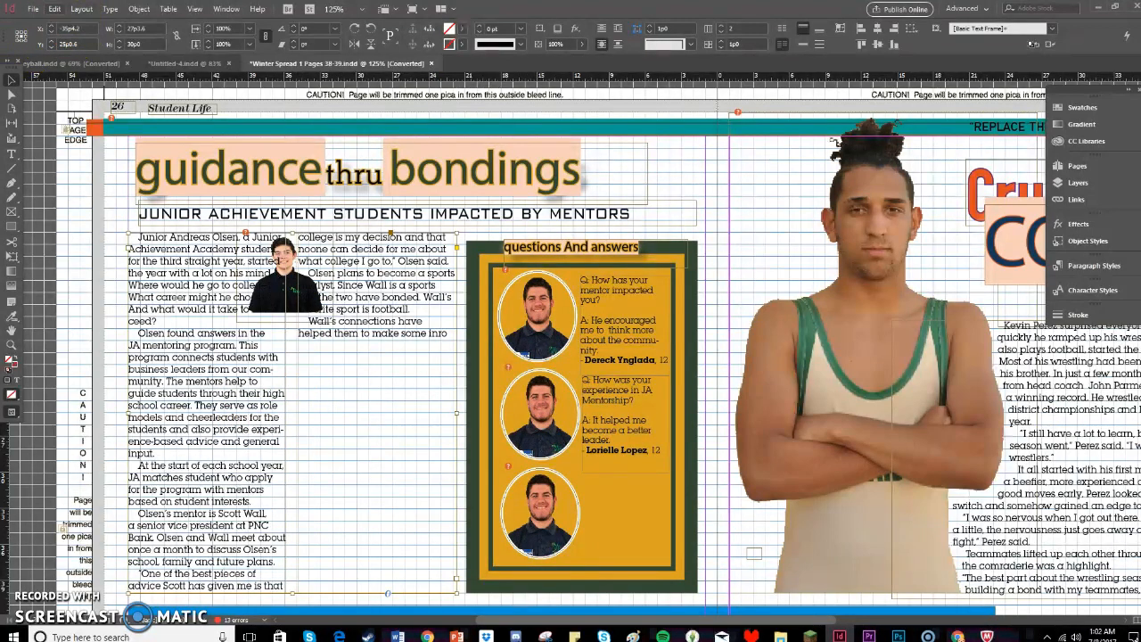
click(53, 9)
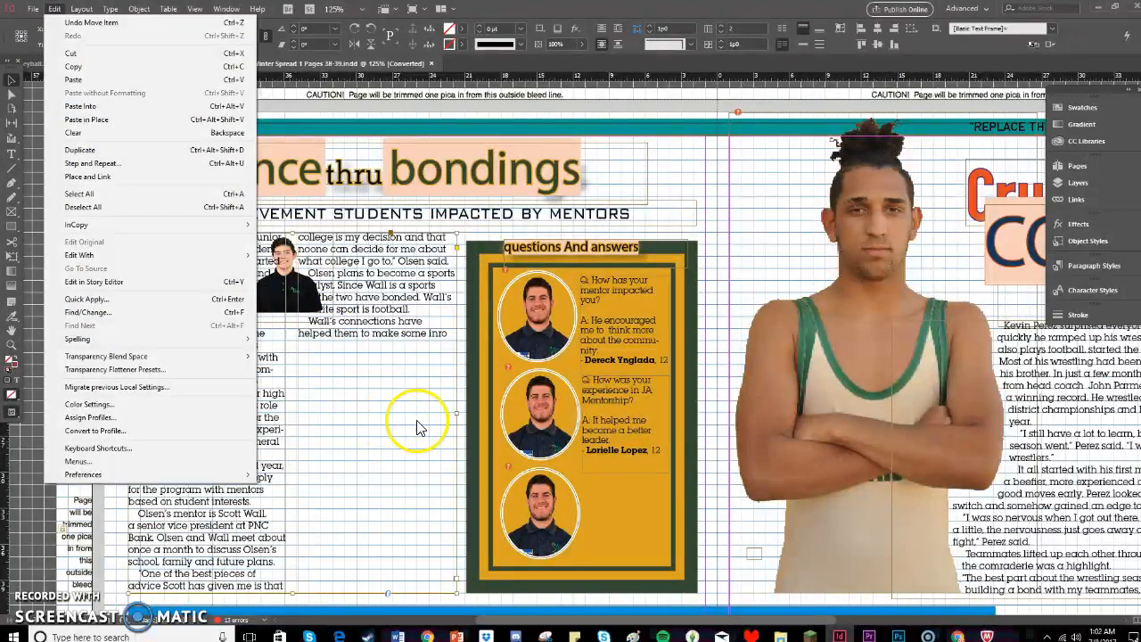
click(692, 176)
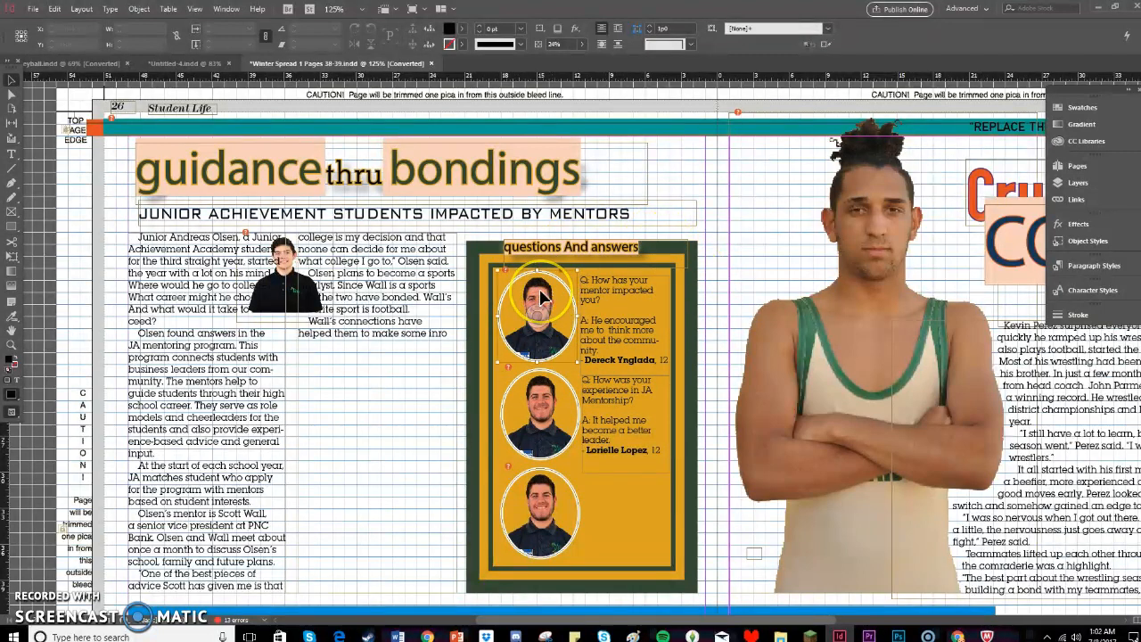
Cut all three oval portraits and both question text frames out of the "questions And answers" box
click(541, 300)
click(541, 411)
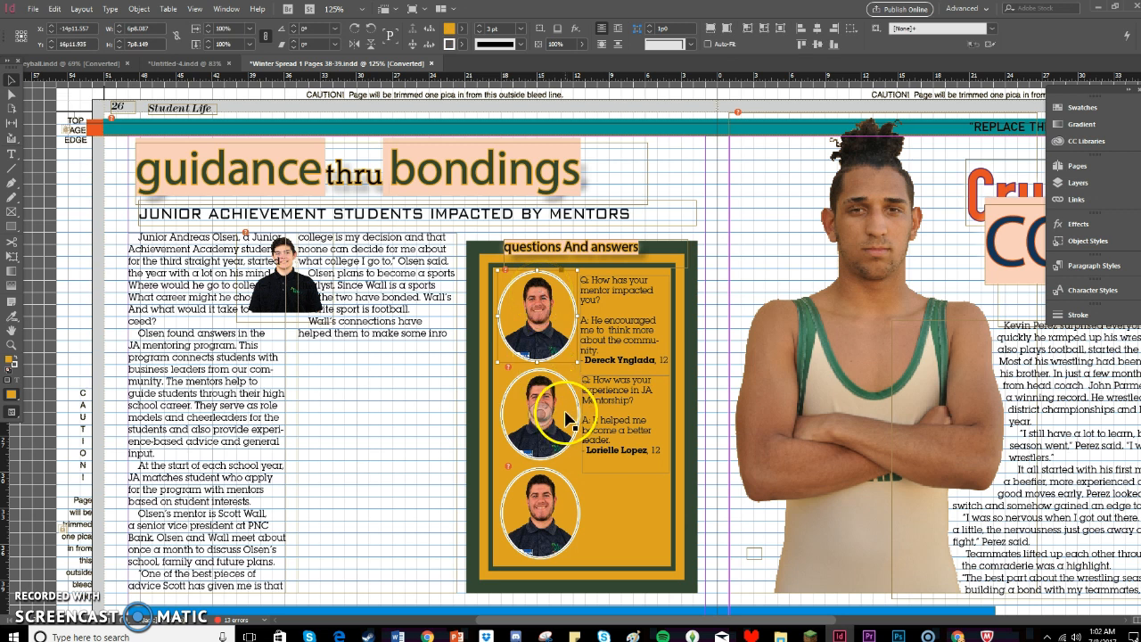
click(551, 488)
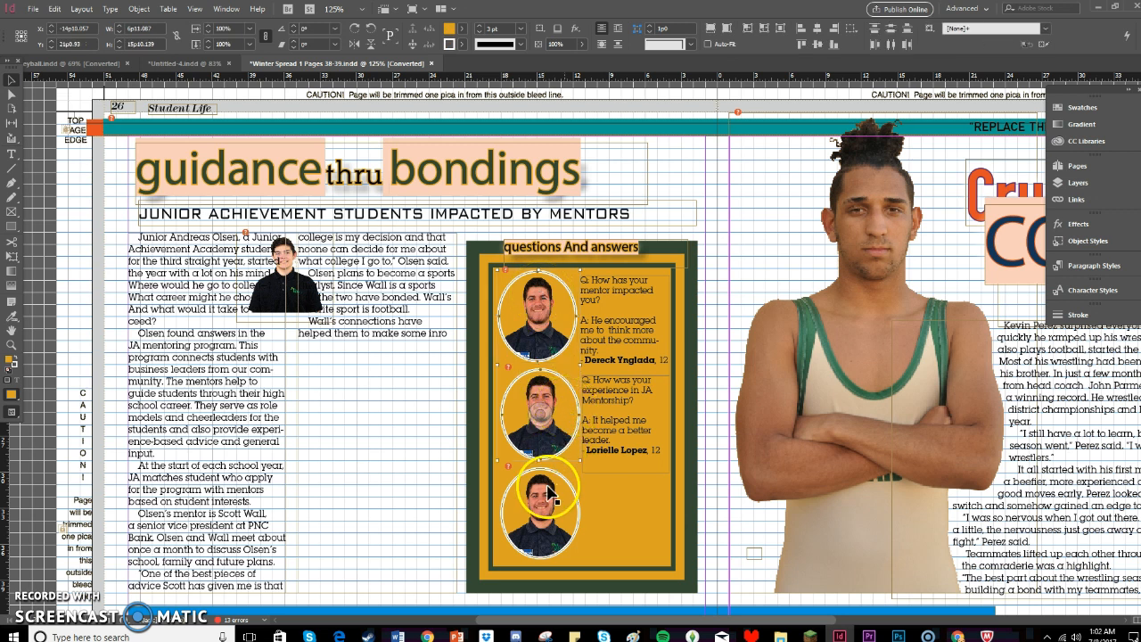
click(641, 330)
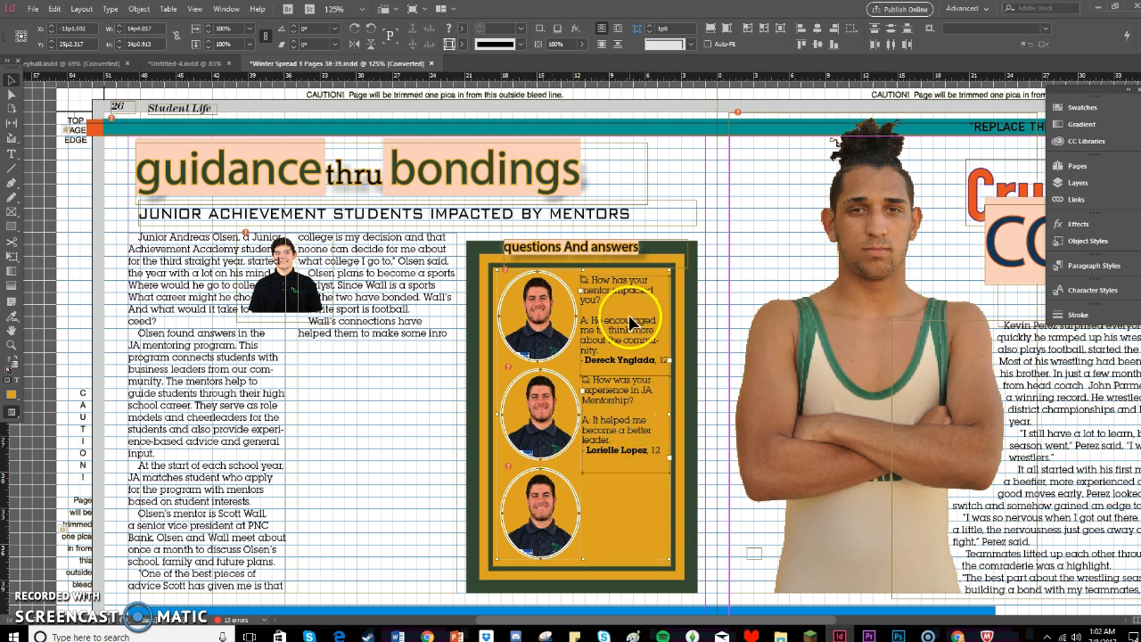
click(53, 9)
click(72, 53)
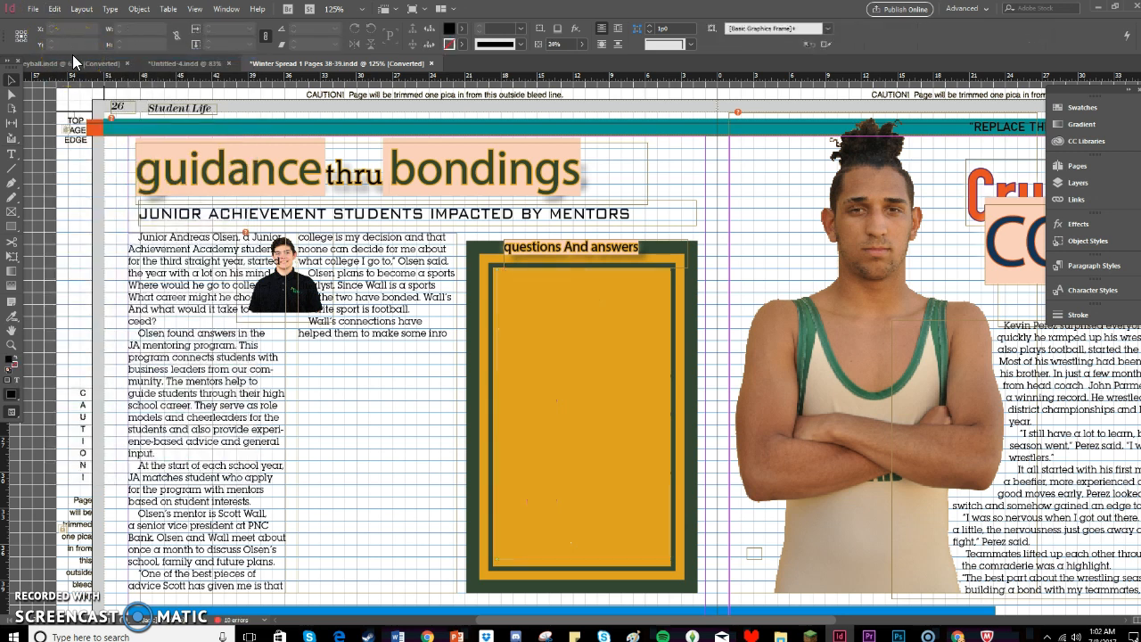
Delete the two caption text frames beside the wrestling article on page 27
drag(509, 619, 697, 621)
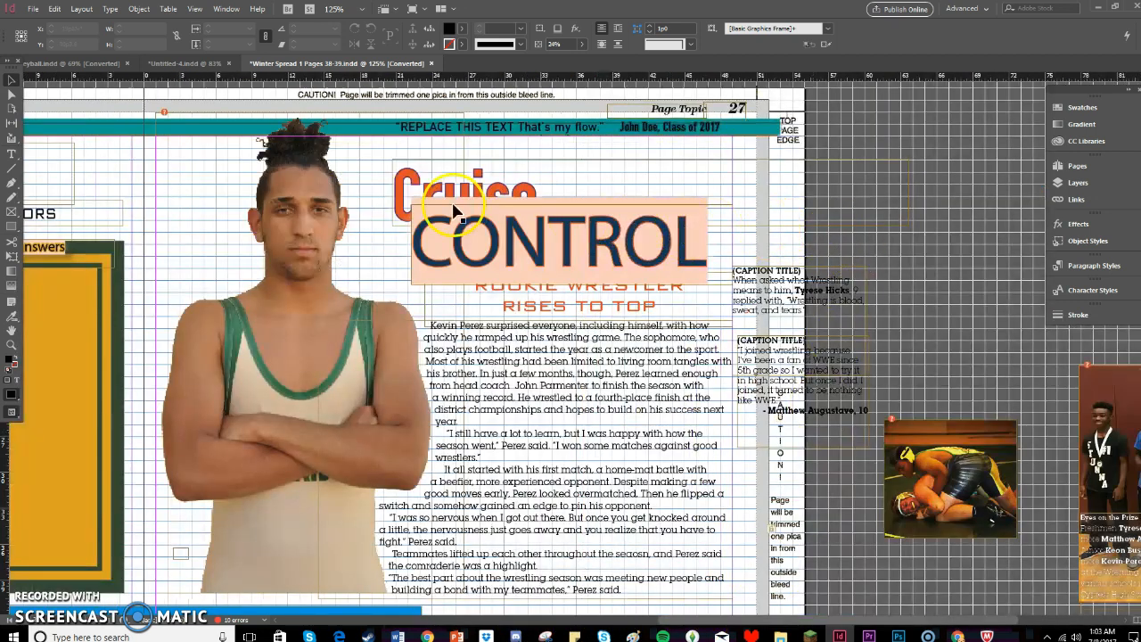
click(764, 285)
key(Delete)
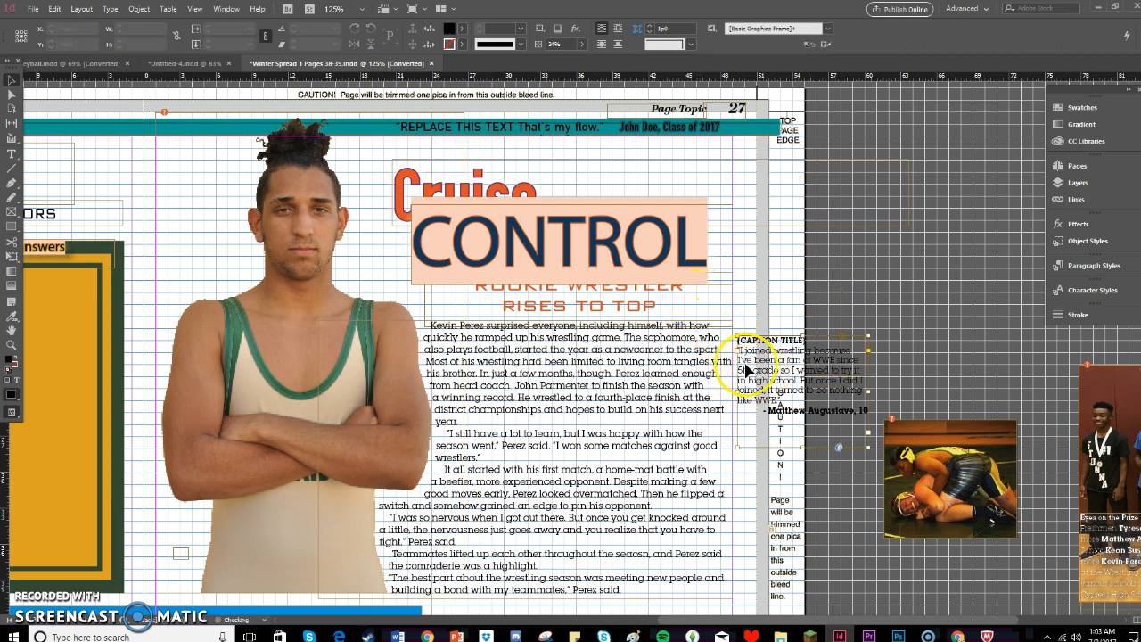
key(Delete)
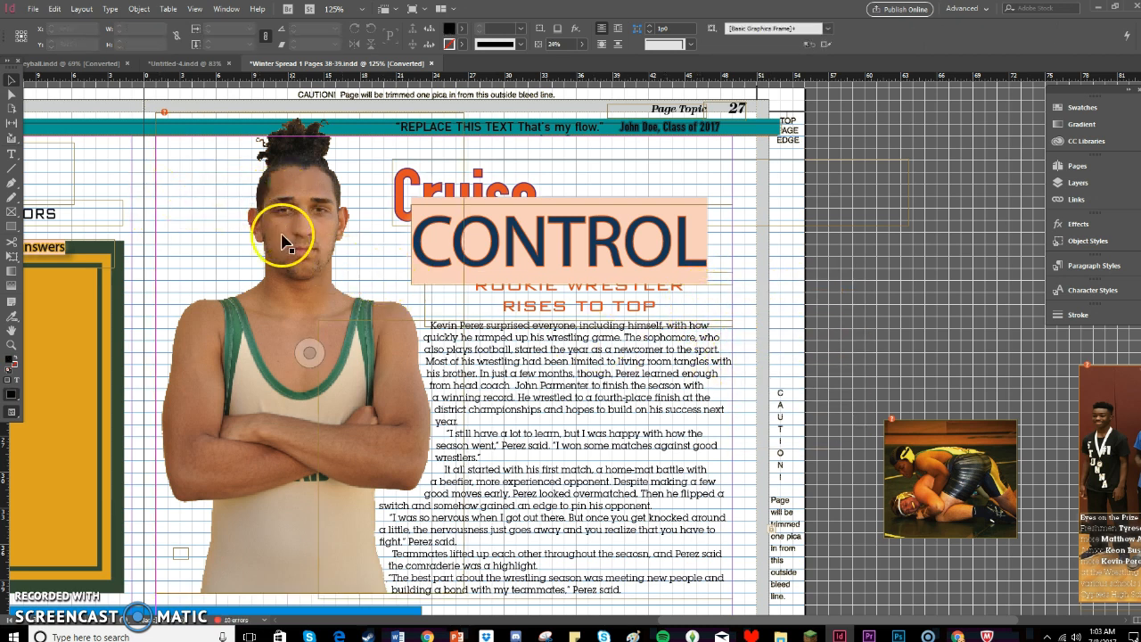
Paste the cut portraits and question text onto page 27 and move them over the left side of the large wrestler cutout
right_click(221, 182)
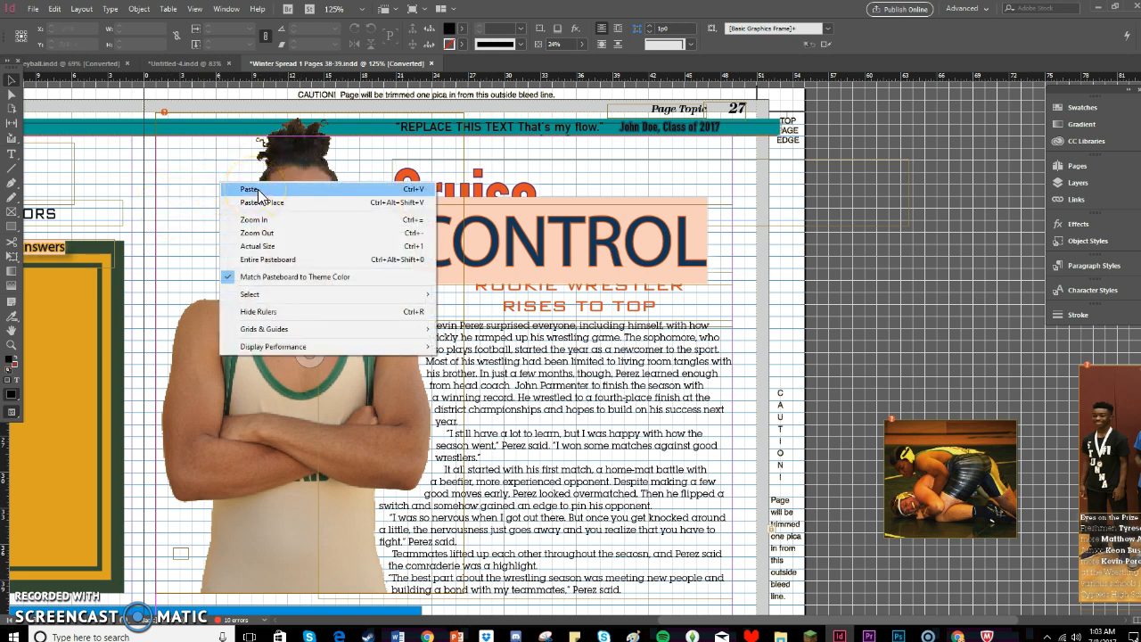
click(248, 189)
click(252, 198)
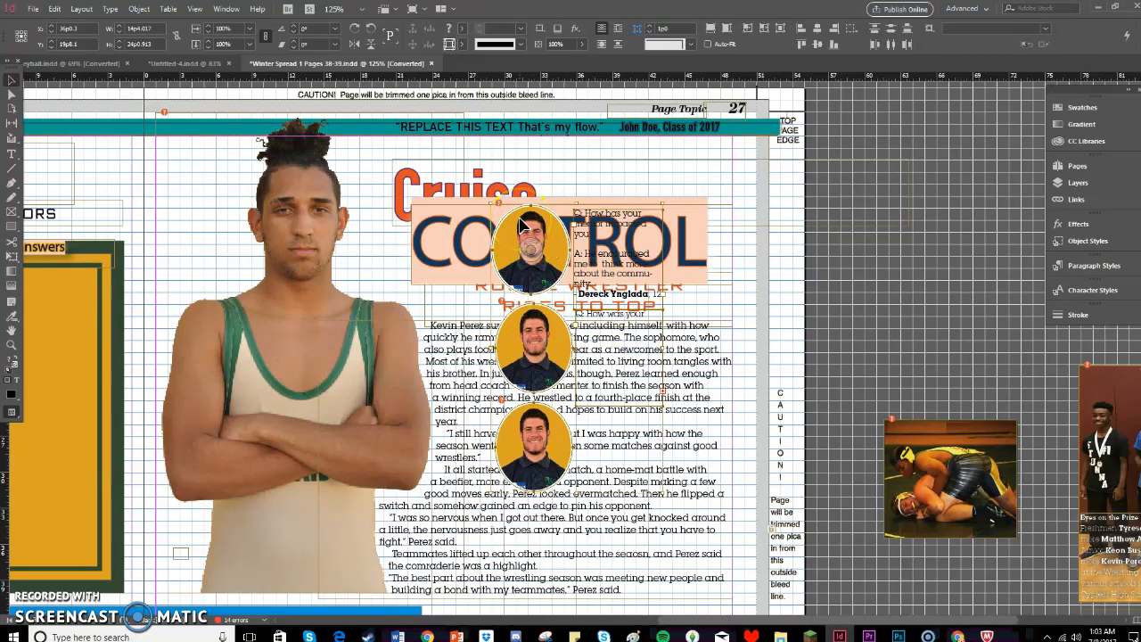
drag(519, 217, 223, 187)
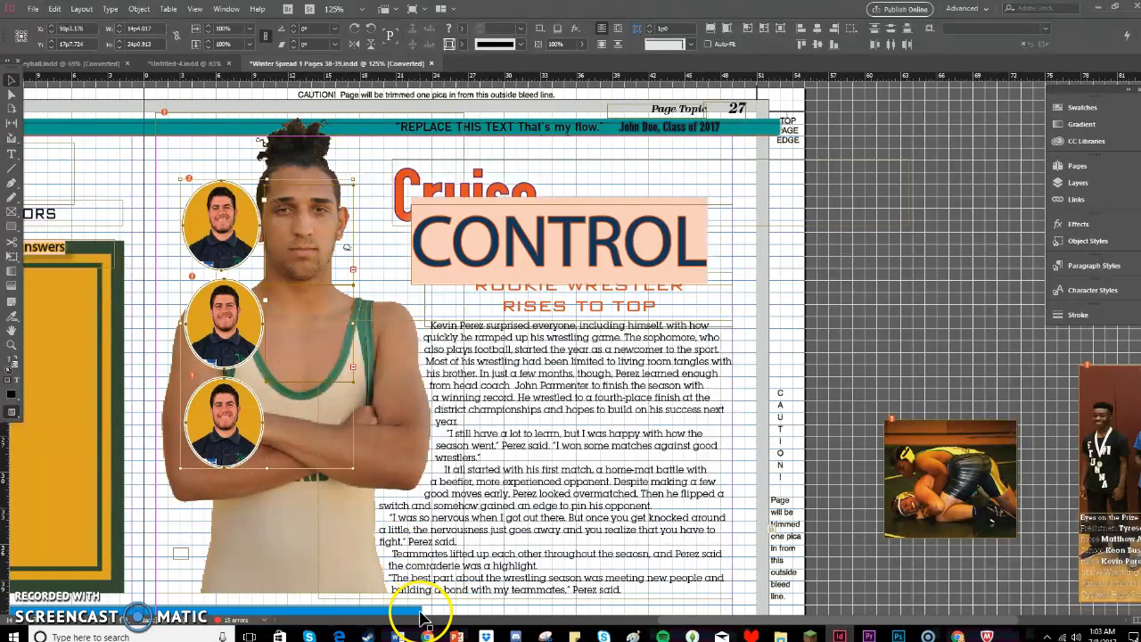
Duplicate only the topmost of the three oval portraits on page 27
drag(726, 624, 624, 621)
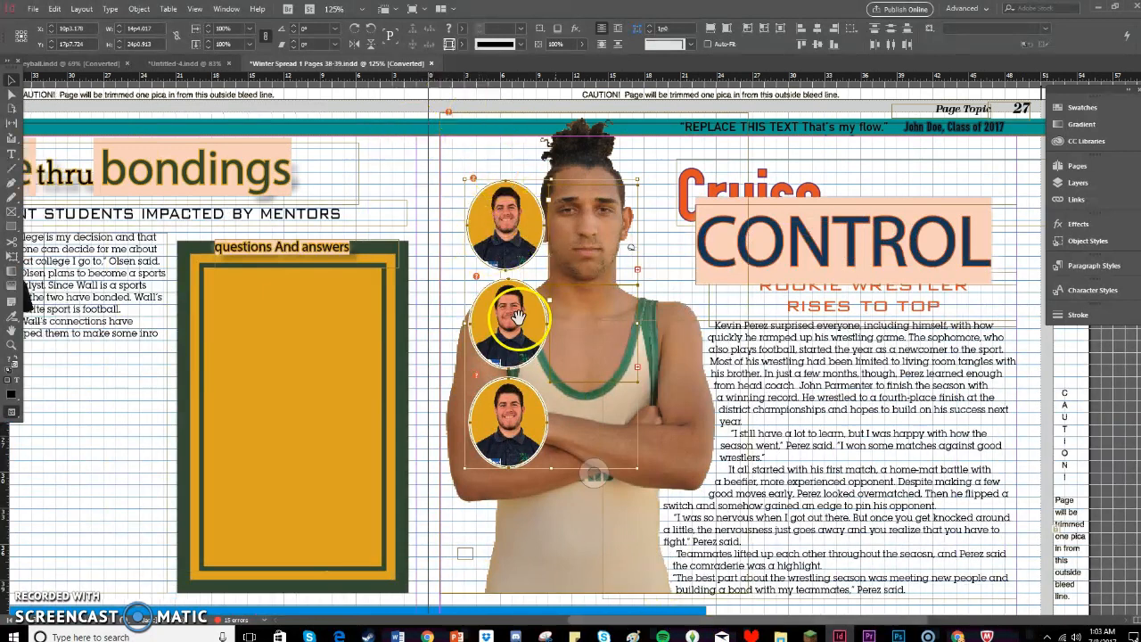
click(54, 9)
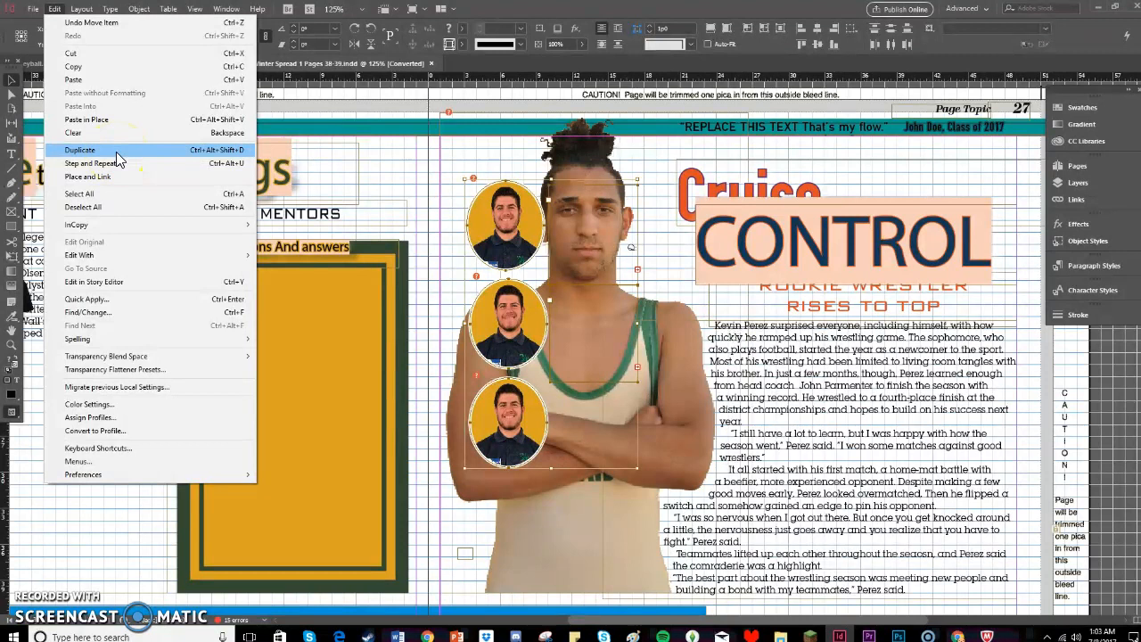
click(402, 157)
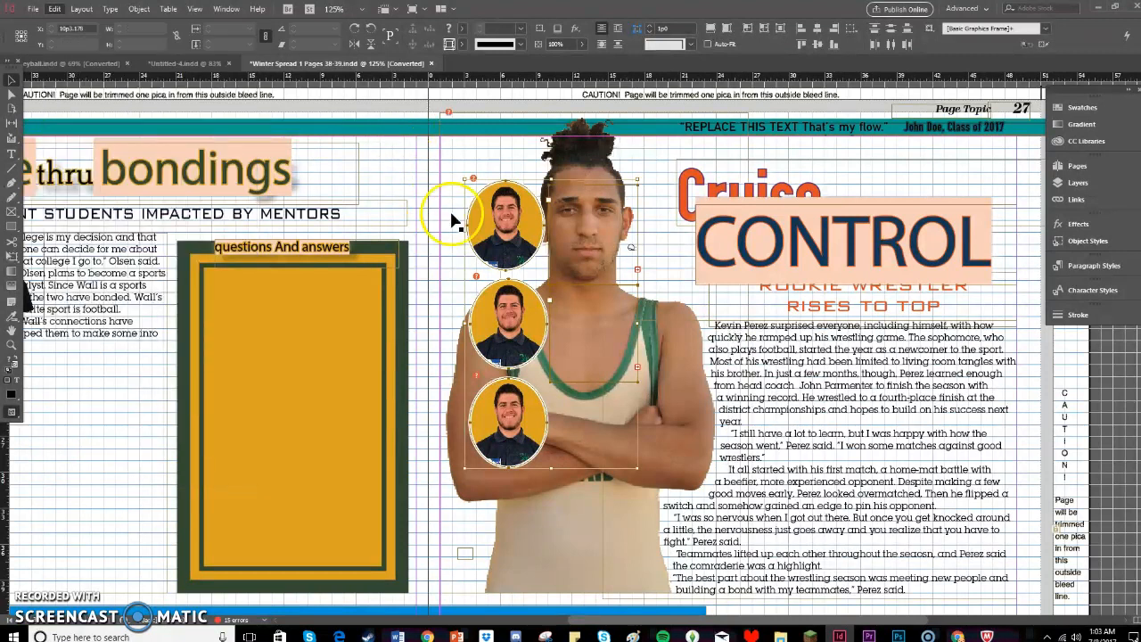
click(492, 214)
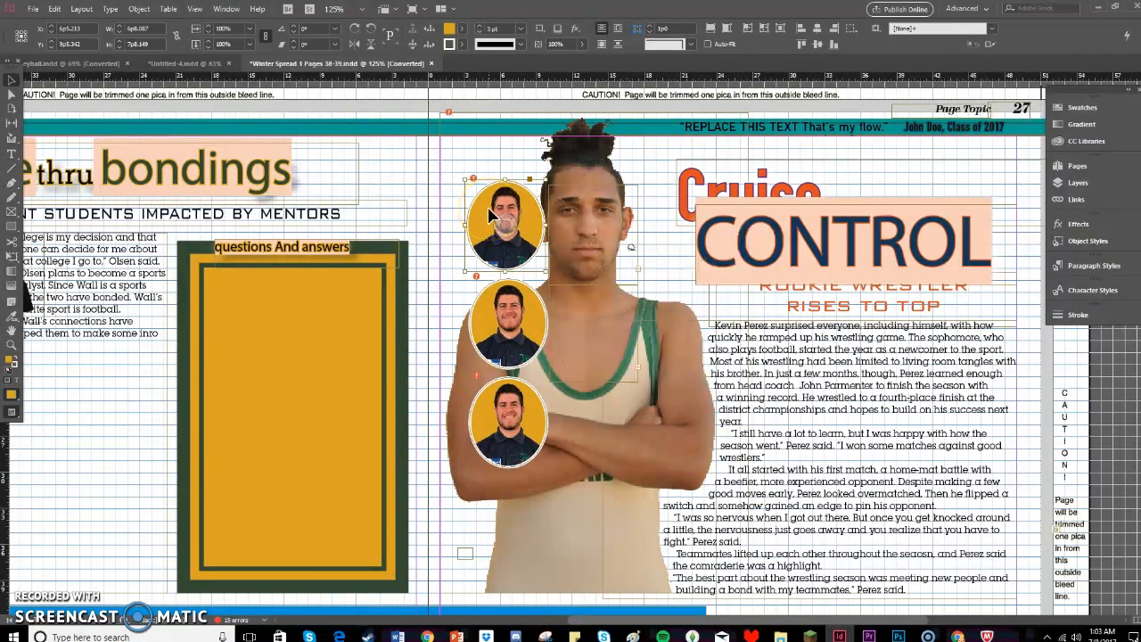
click(491, 213)
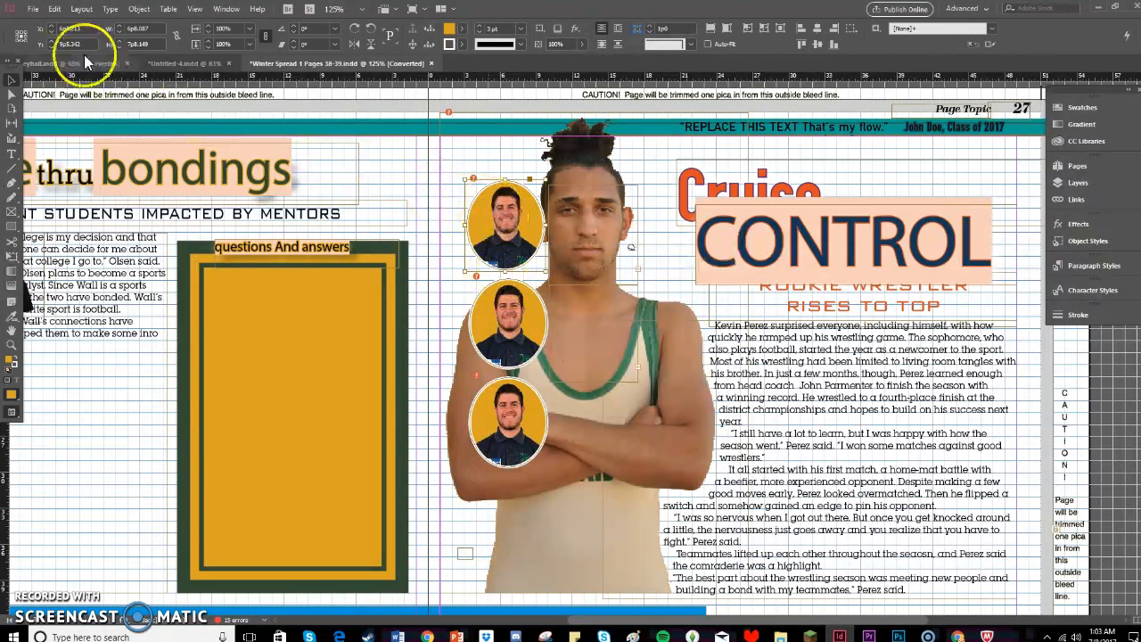
click(55, 9)
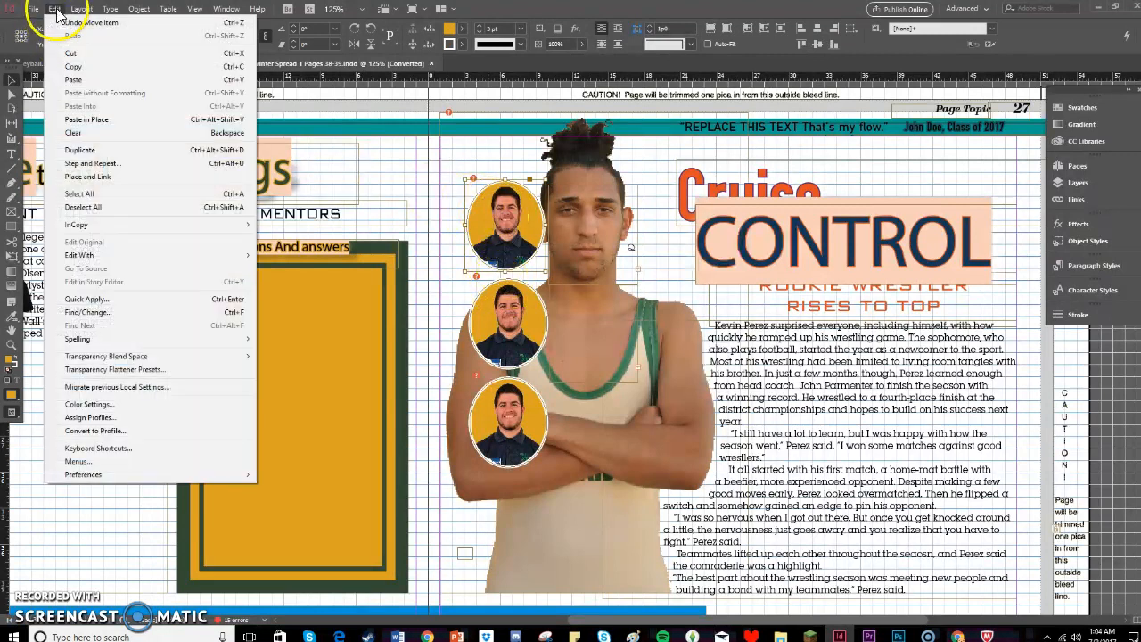
click(117, 153)
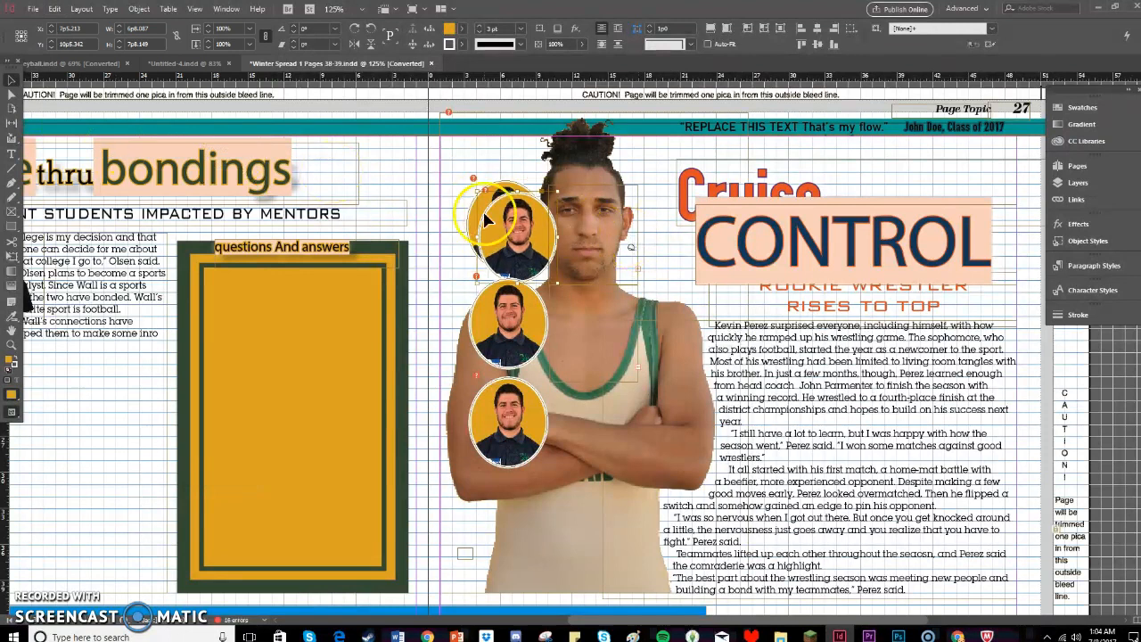
Step and Repeat the duplicated portrait seven times with vertical and horizontal offsets of 1p0
click(50, 9)
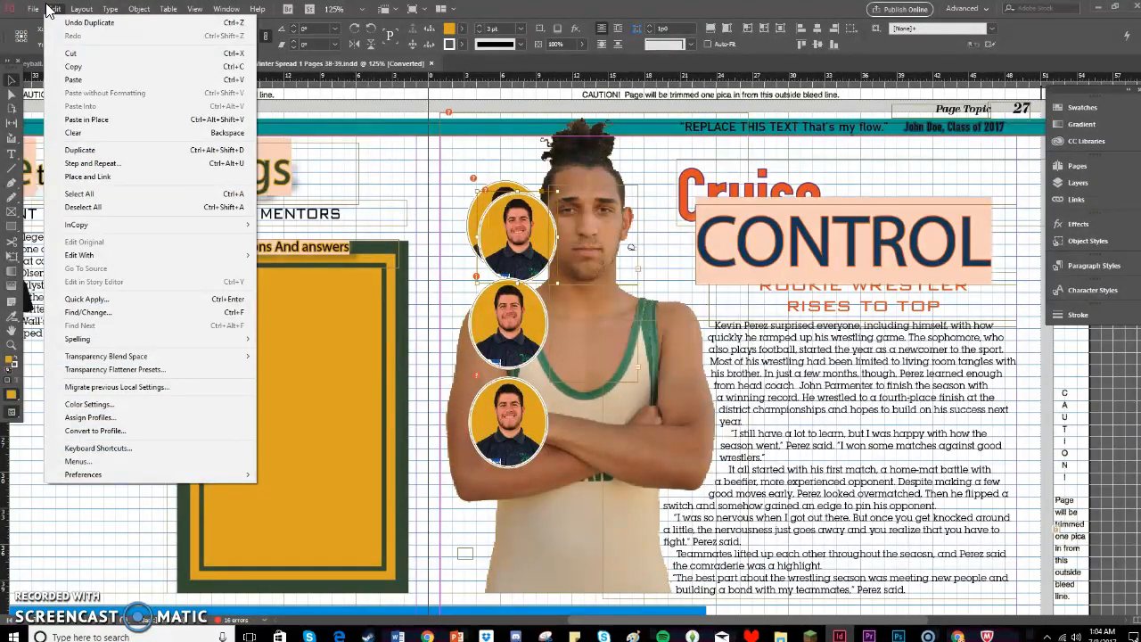
click(155, 164)
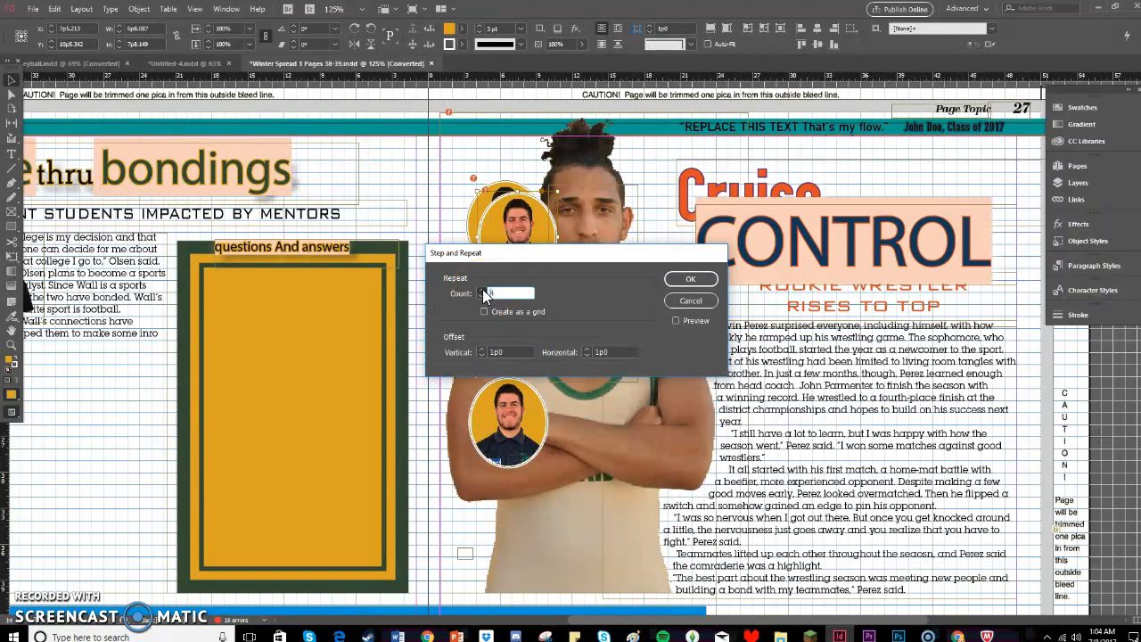
click(689, 278)
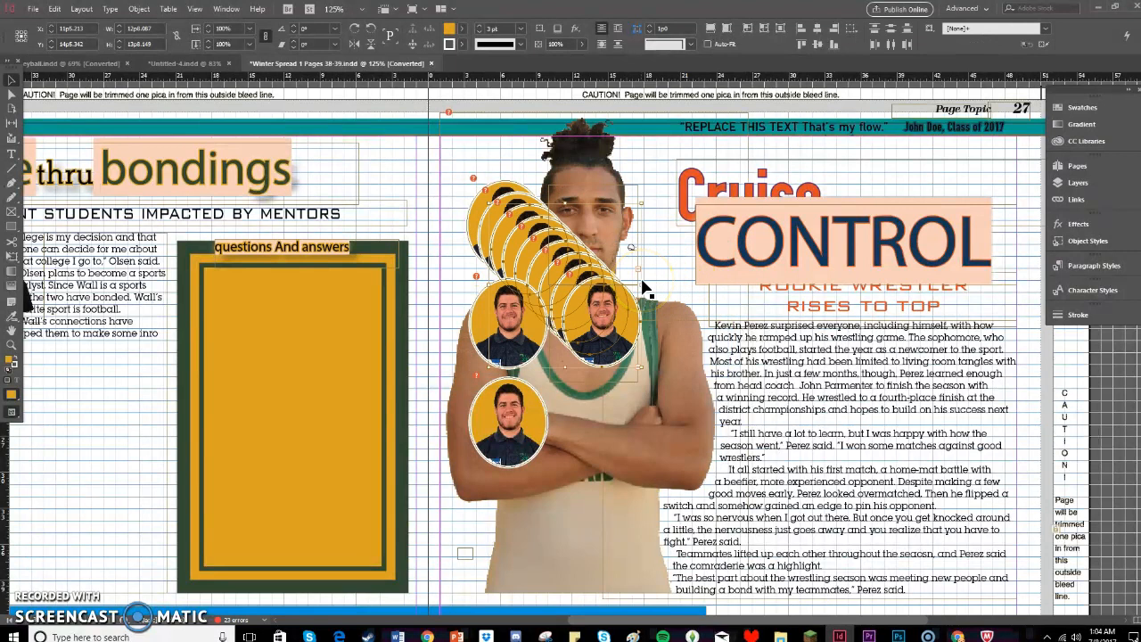
click(491, 316)
click(467, 315)
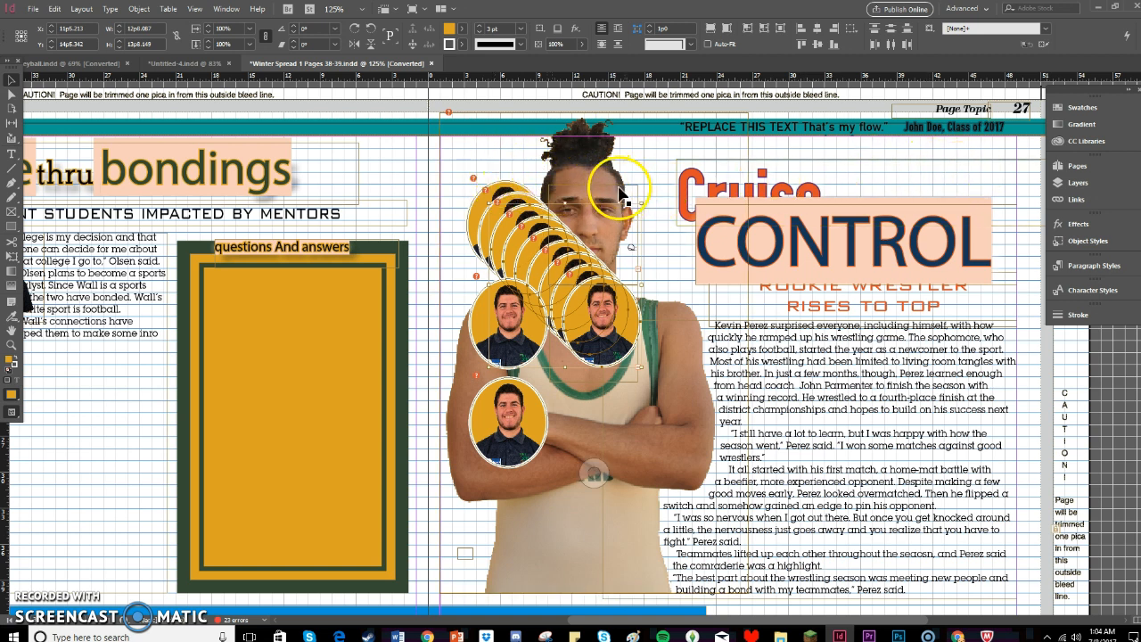
Place and Link the row of repeated portraits into the upper part of the "questions And answers" box
click(54, 9)
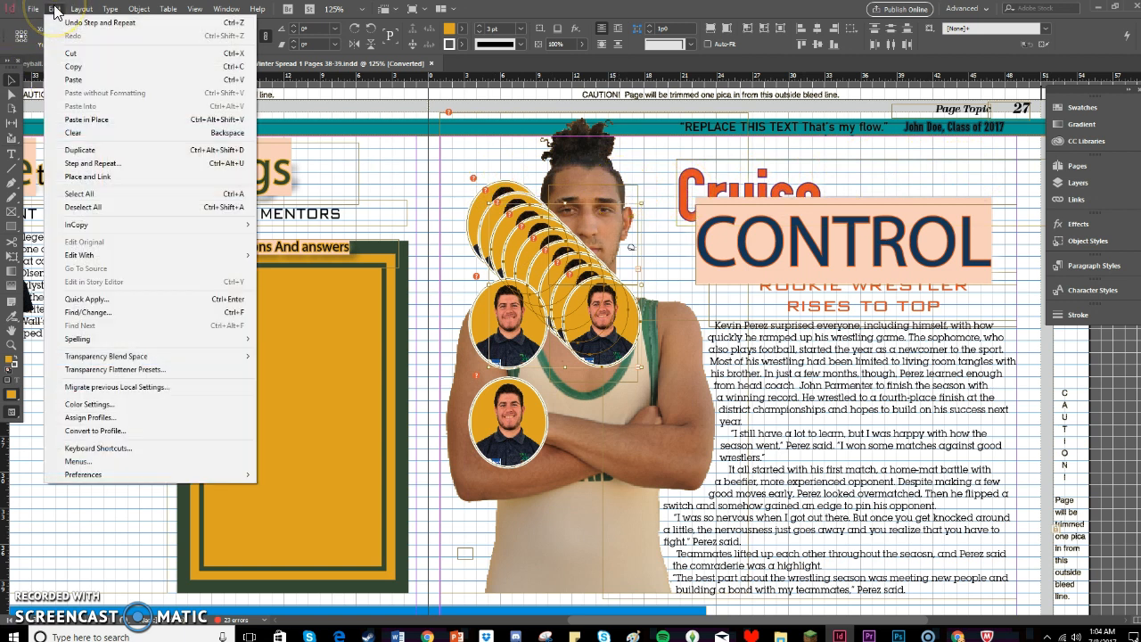
click(118, 182)
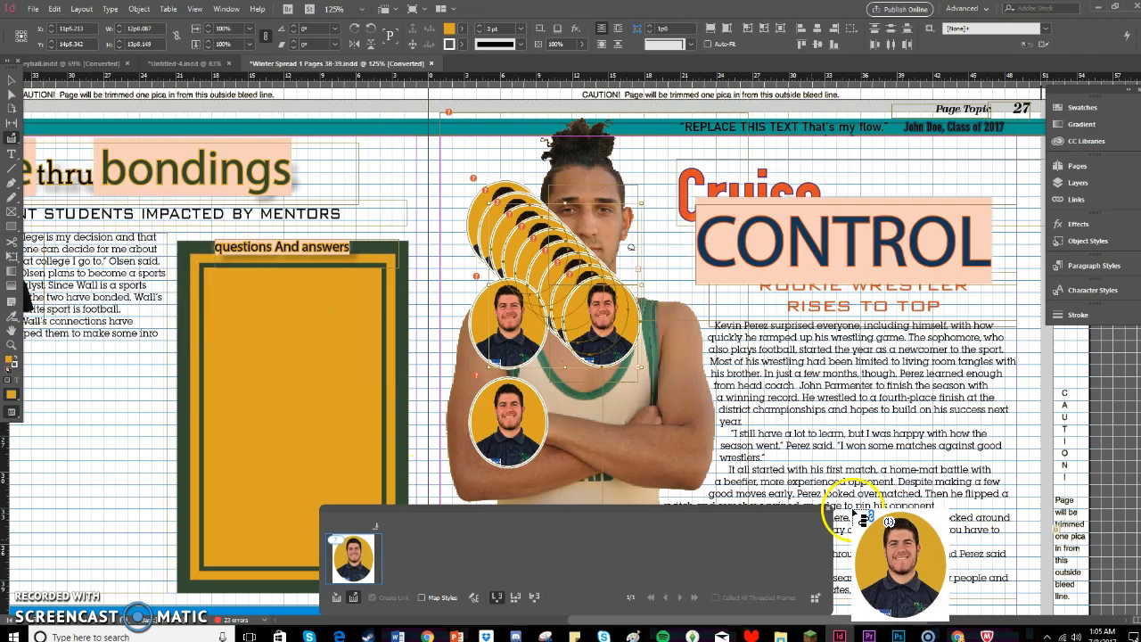
click(827, 508)
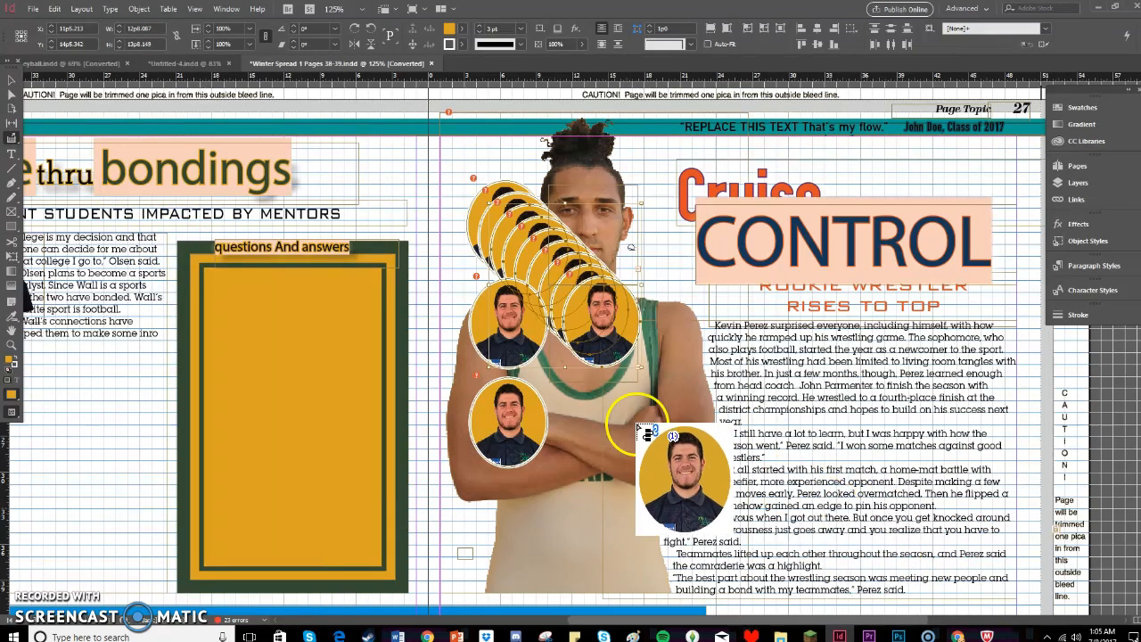
drag(278, 256, 283, 261)
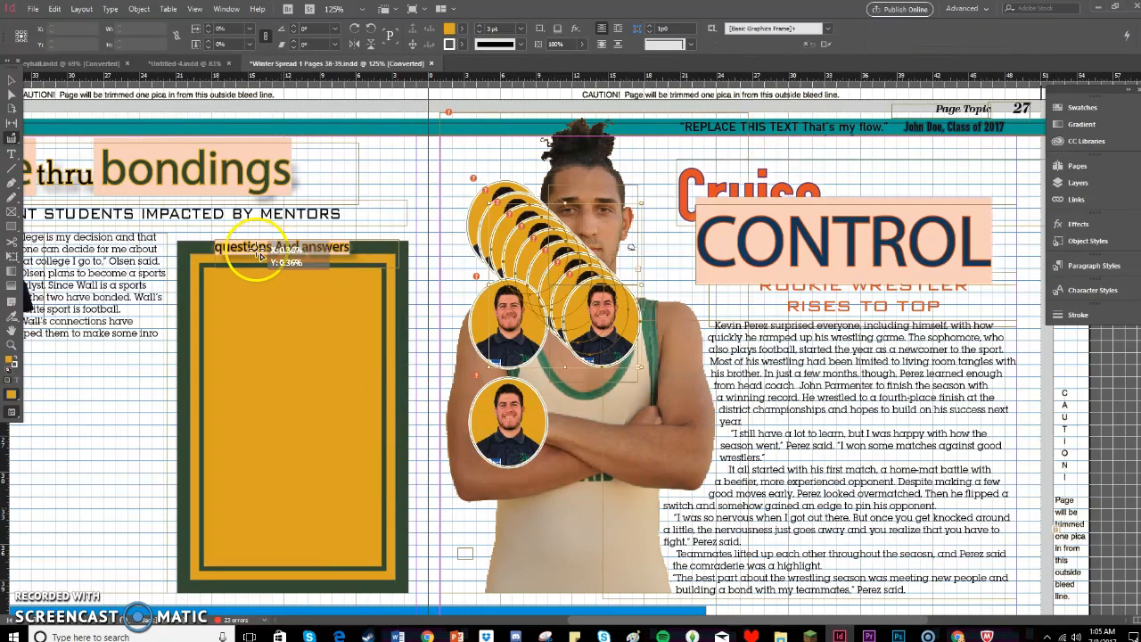
click(55, 9)
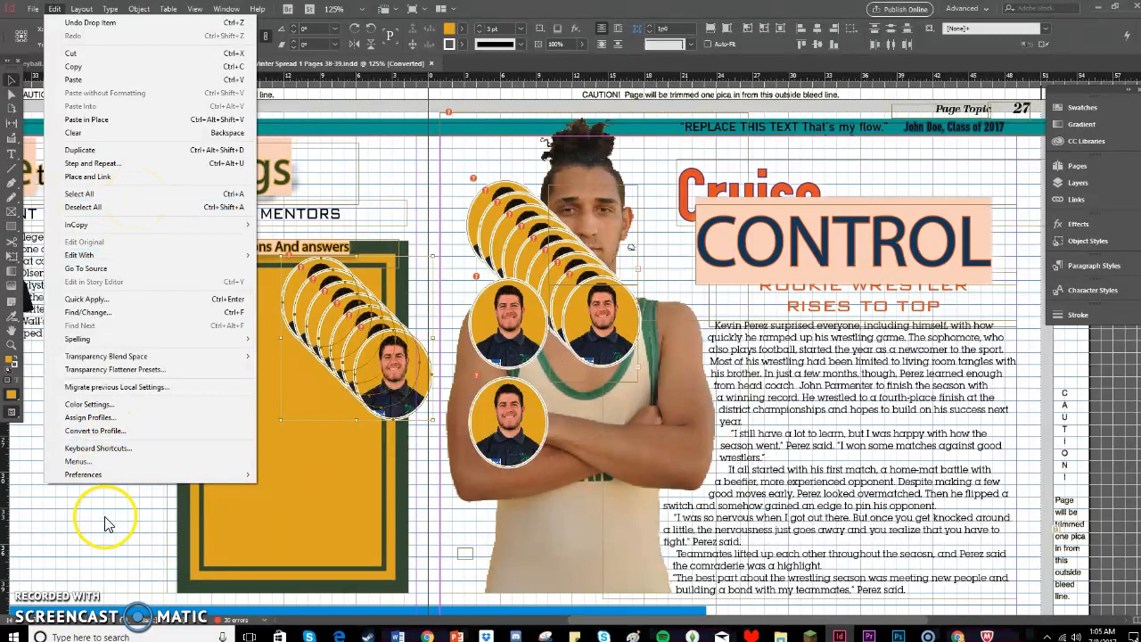
click(125, 481)
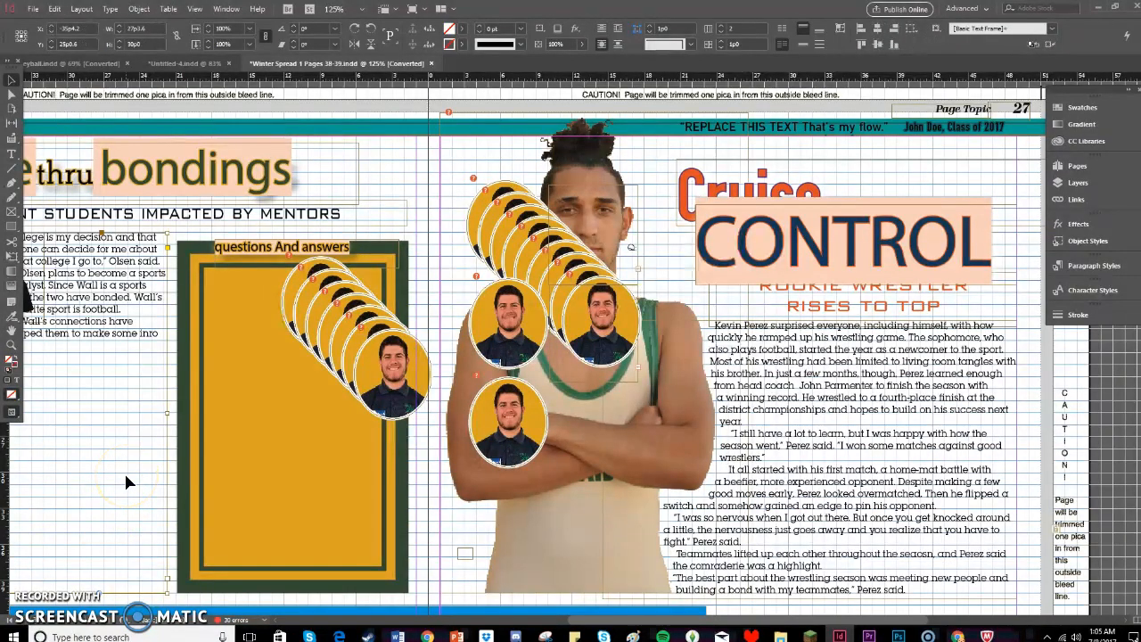
click(55, 9)
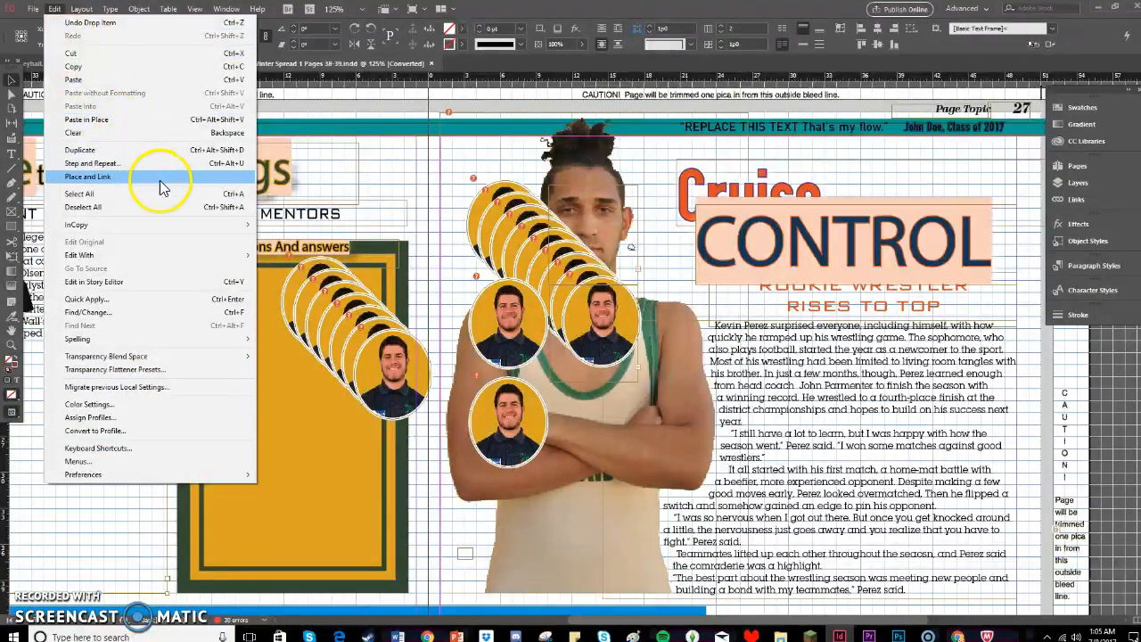
click(132, 504)
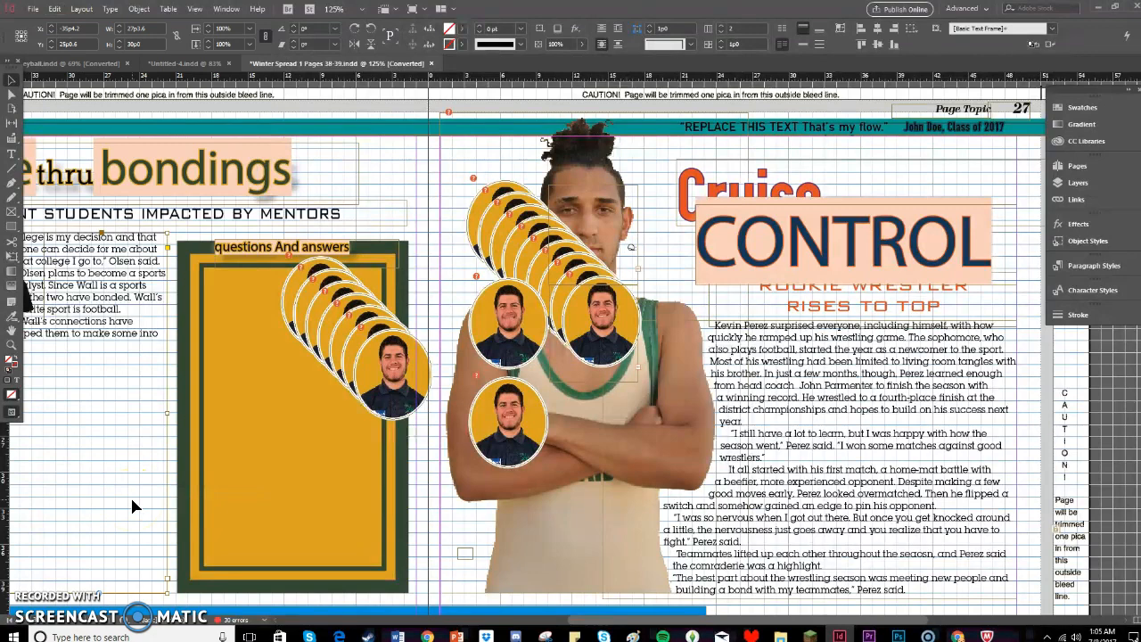
Select all objects on the spread, shift them together down and to the right, and deselect them
key(ctrl+a)
click(203, 439)
drag(204, 439, 227, 433)
drag(521, 468, 297, 473)
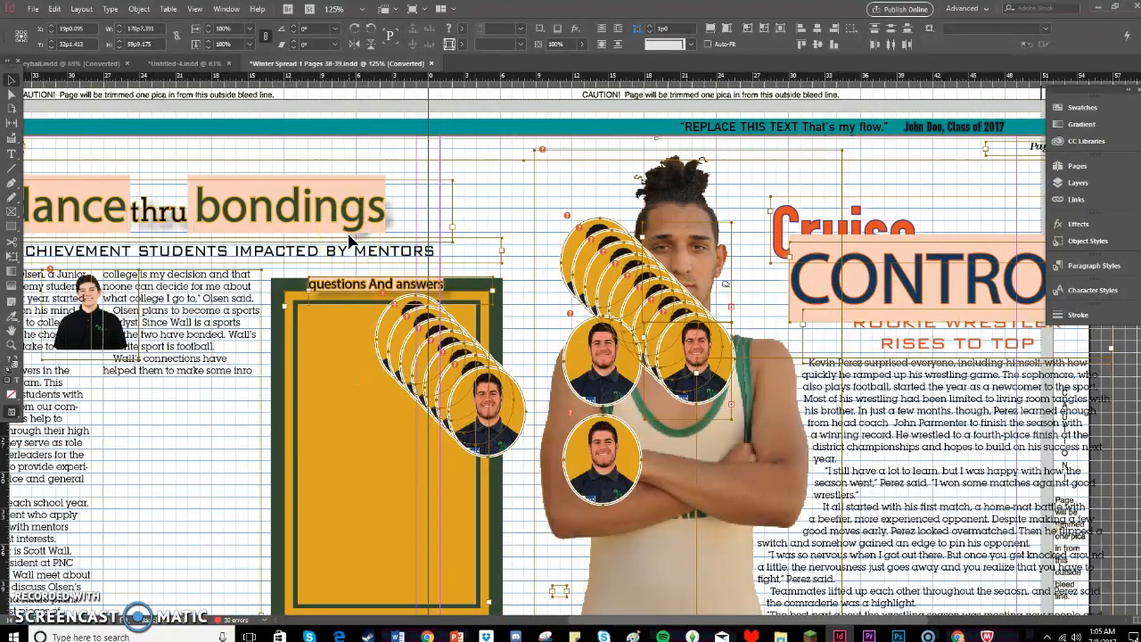
click(311, 159)
click(642, 613)
drag(641, 613, 591, 615)
click(277, 378)
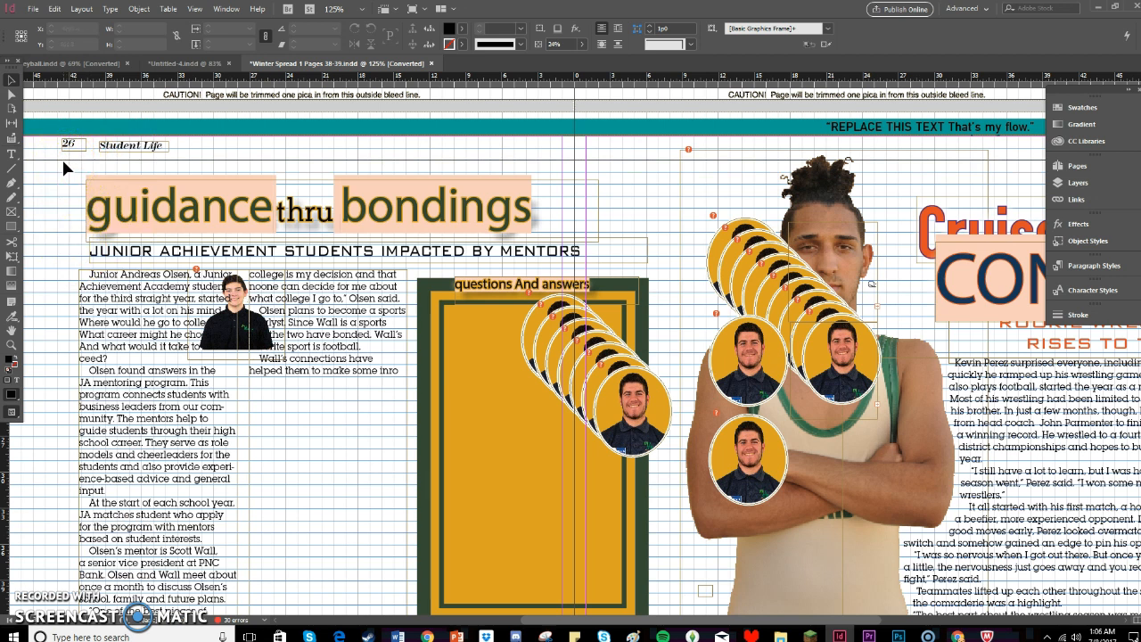
Select page 26's headline, subheadline, story, student photo and question box together and move them right toward page 27
drag(65, 174, 507, 528)
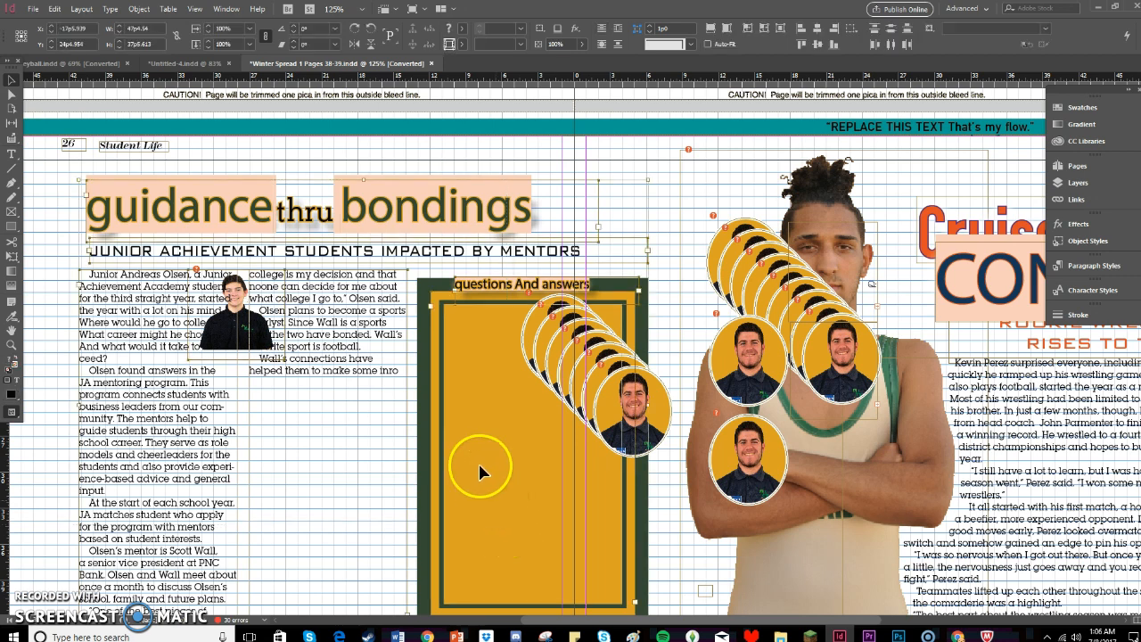
drag(472, 327, 398, 327)
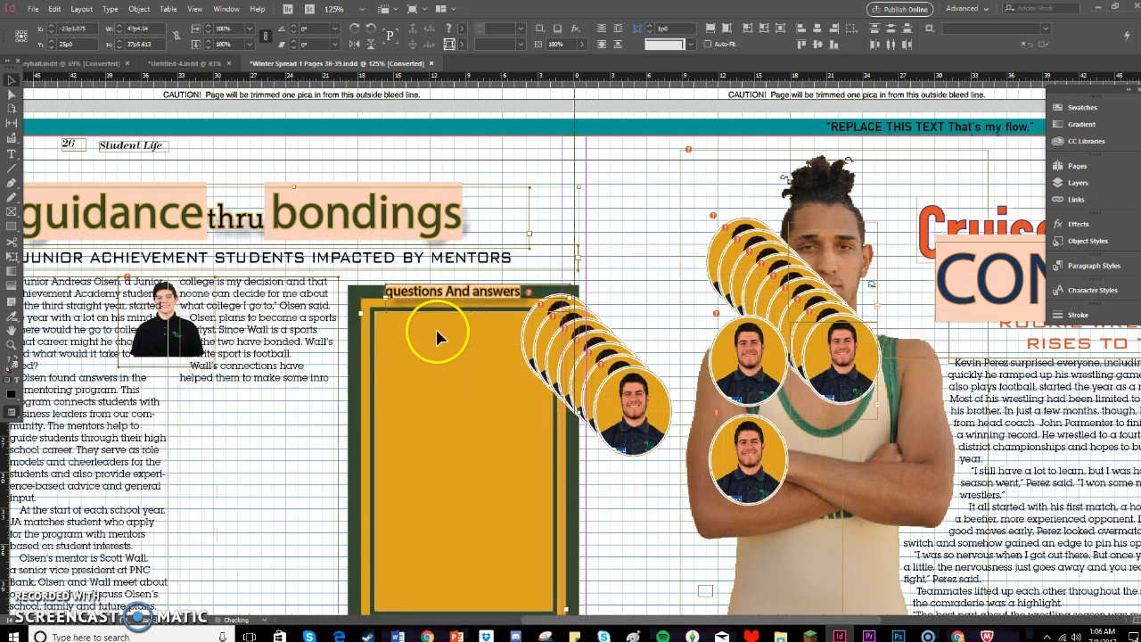
key(ctrl+z)
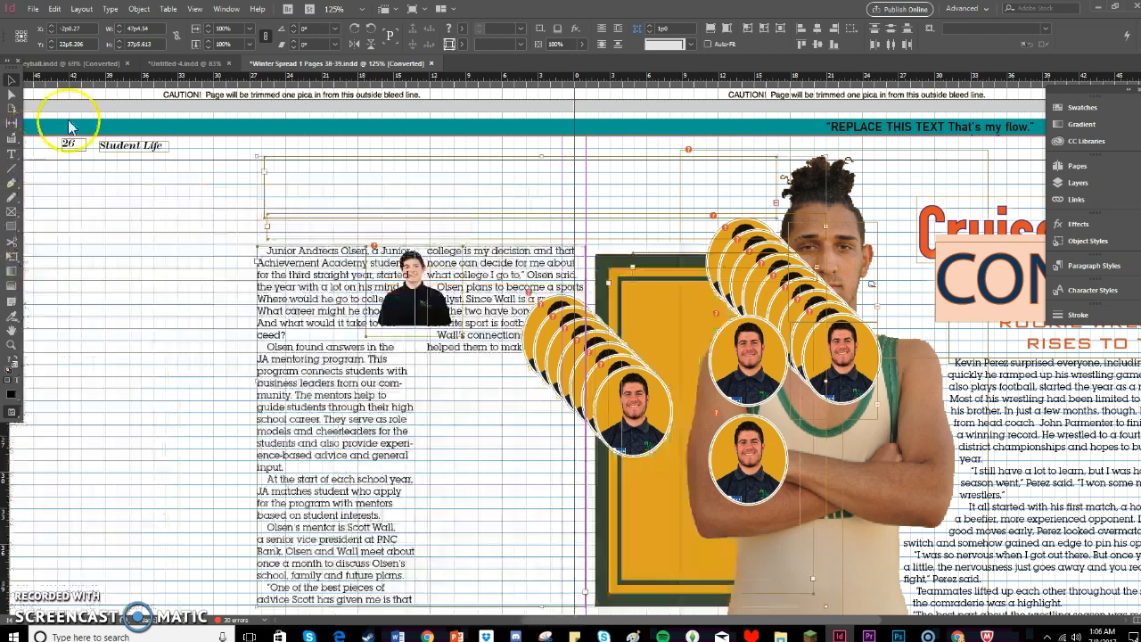
Open Find/Change and place the text cursor at the start of the Junior Achievement story on page 26
click(56, 10)
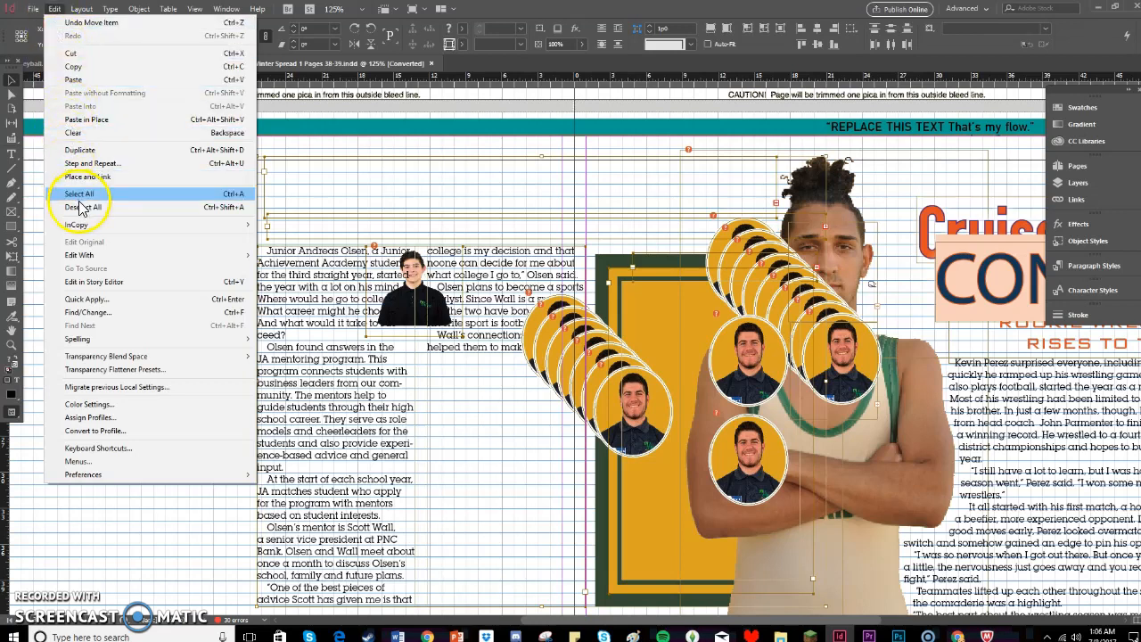
mouse_move(104, 232)
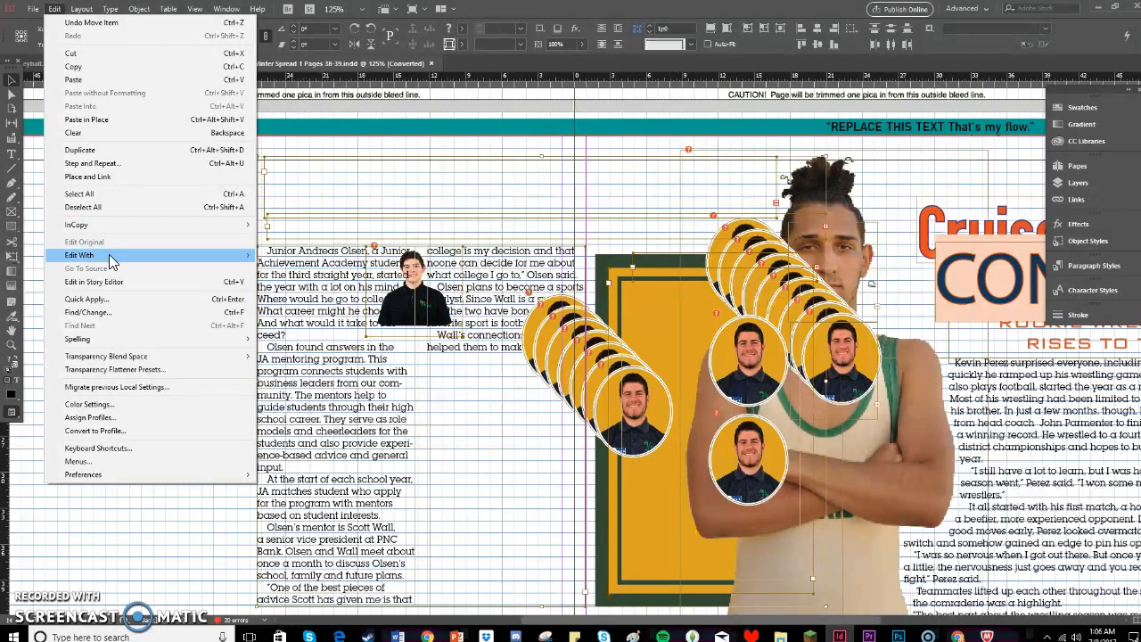
mouse_move(109, 257)
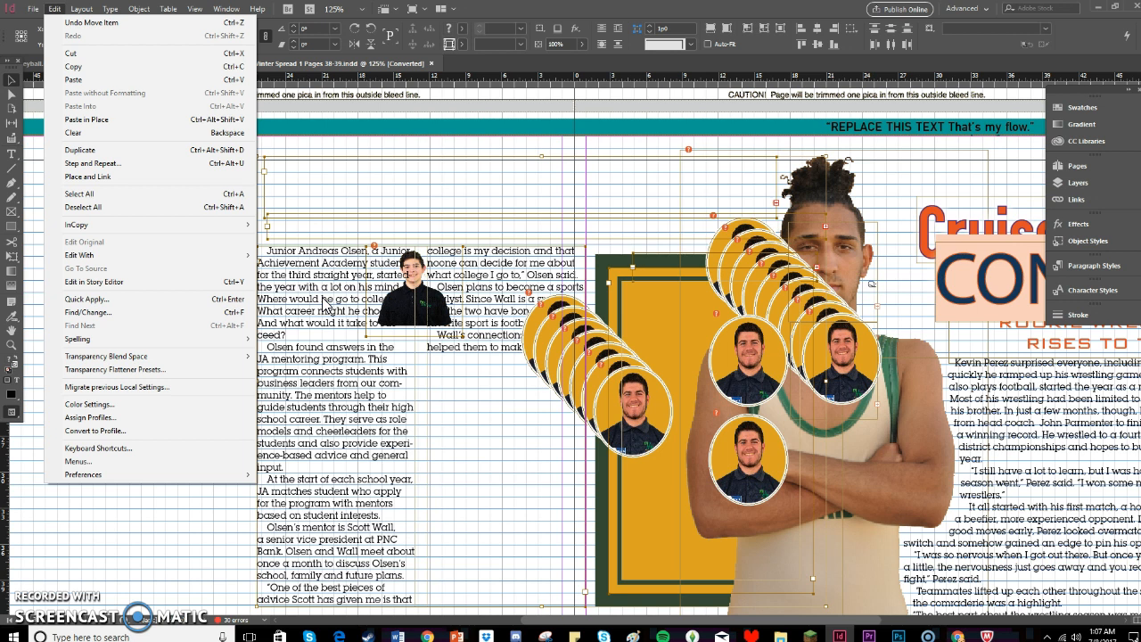
click(113, 321)
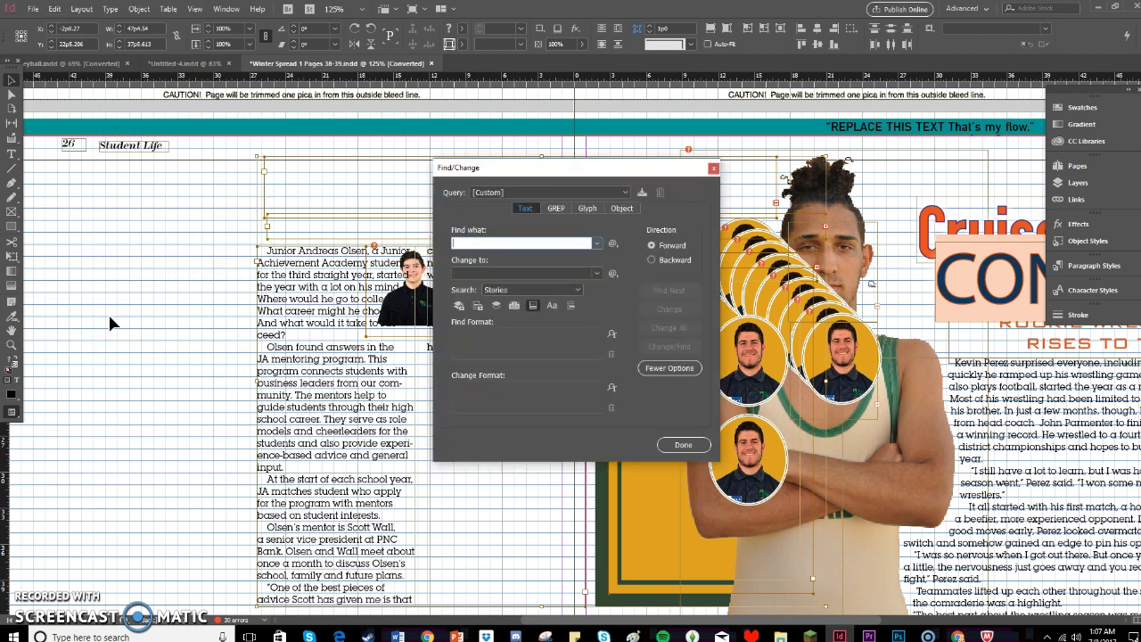
click(481, 239)
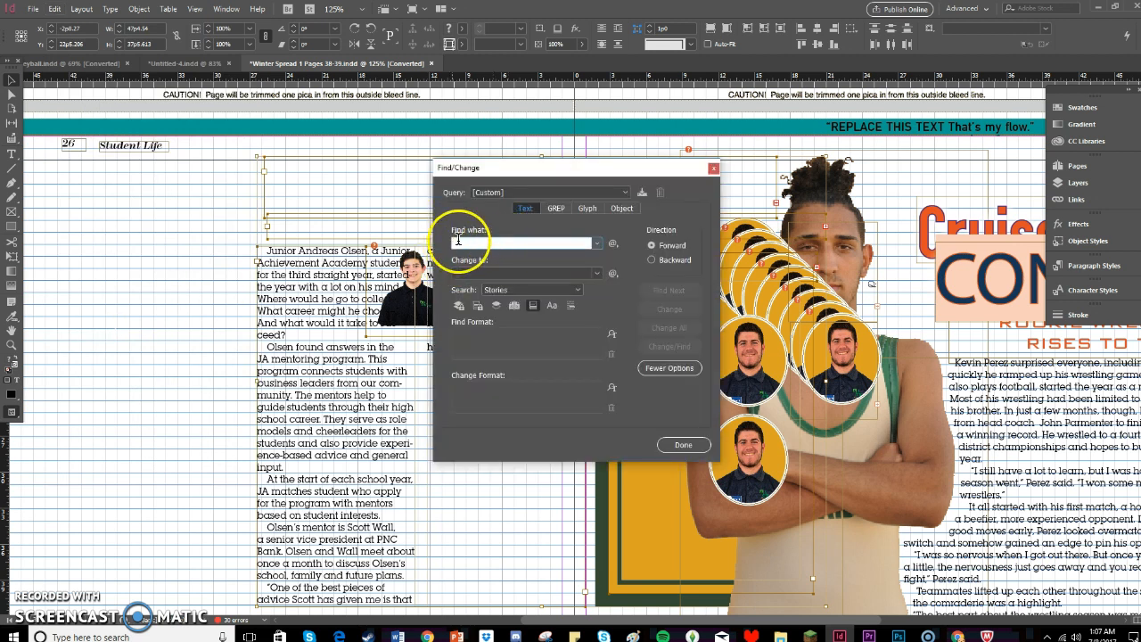
drag(492, 170, 253, 192)
click(234, 256)
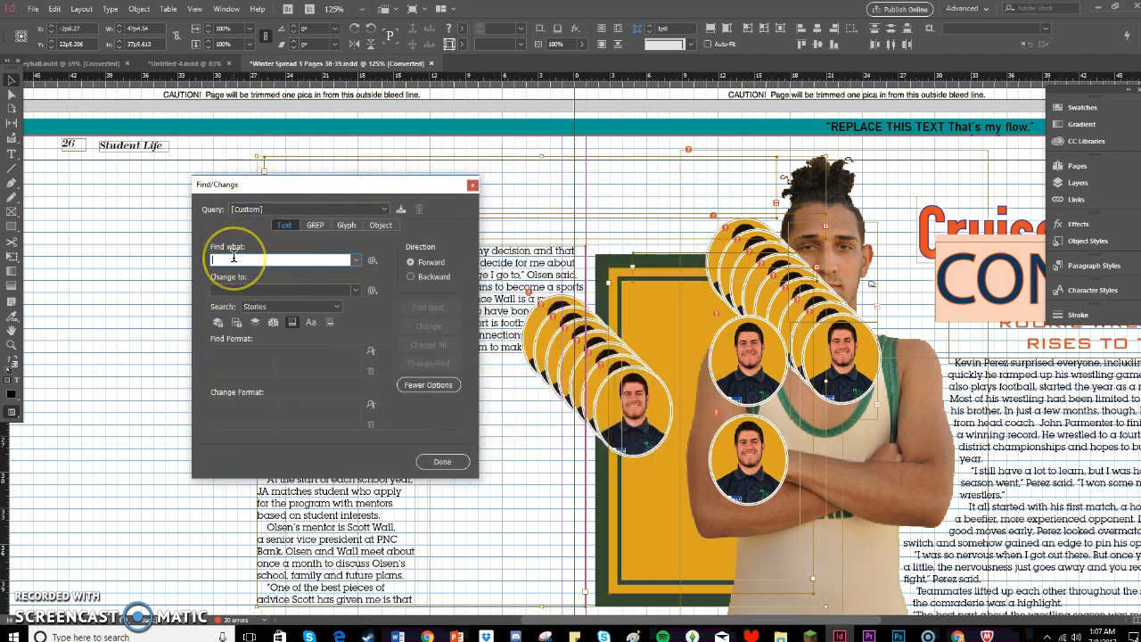
drag(329, 187, 94, 189)
click(300, 287)
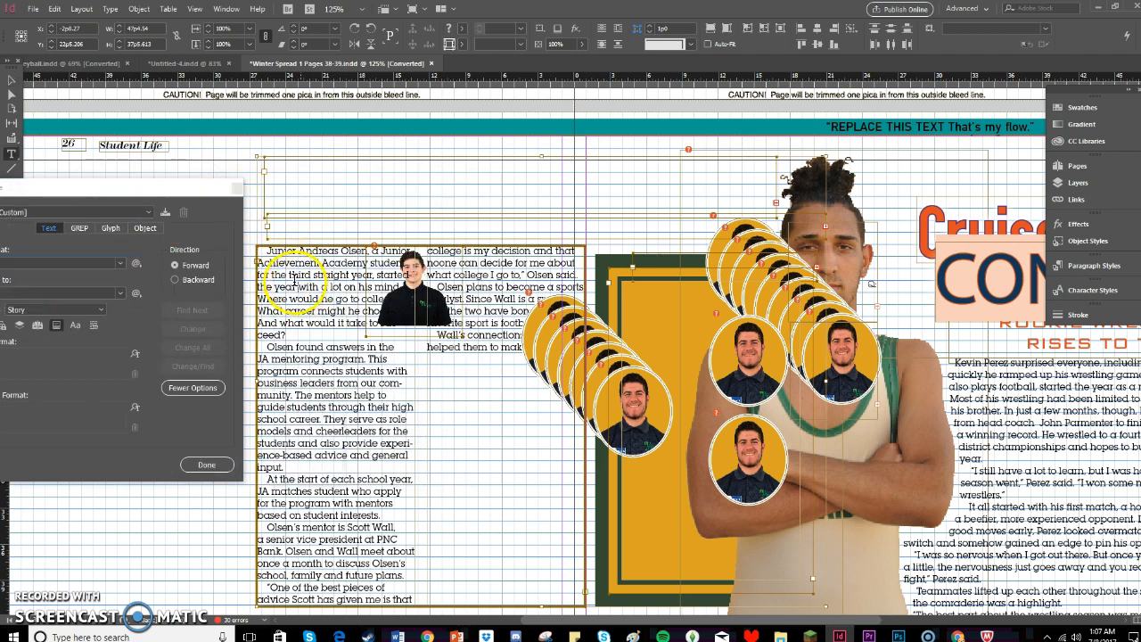
double_click(301, 287)
click(260, 252)
drag(172, 185, 376, 283)
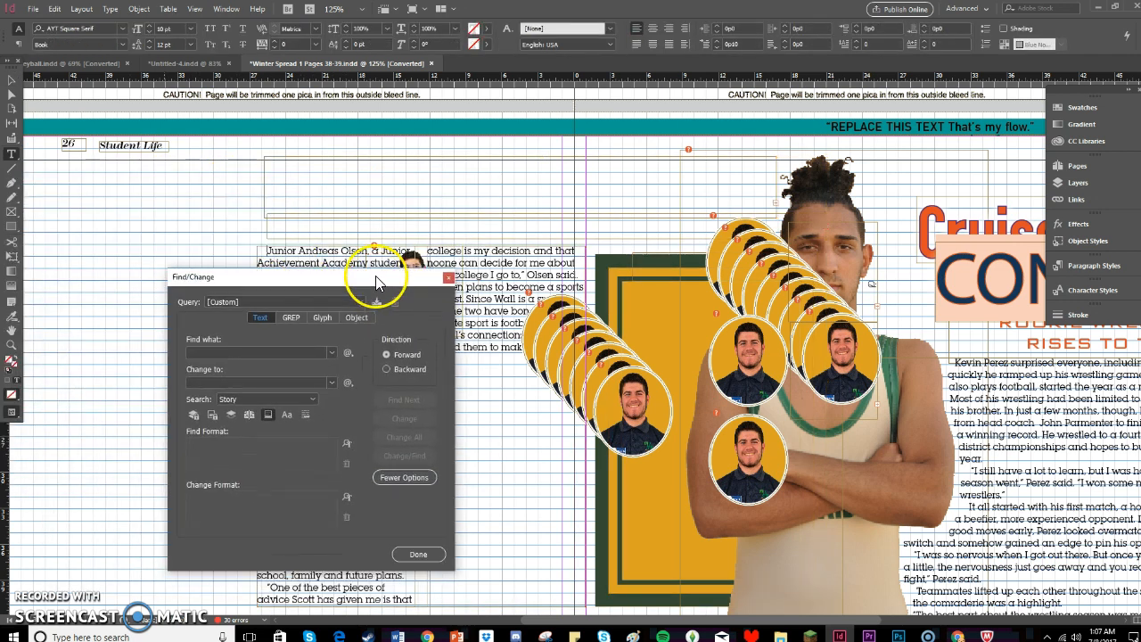
Enter the student's surname spelled with "-on" as the text to find and the "-en" spelling as its replacement
click(229, 351)
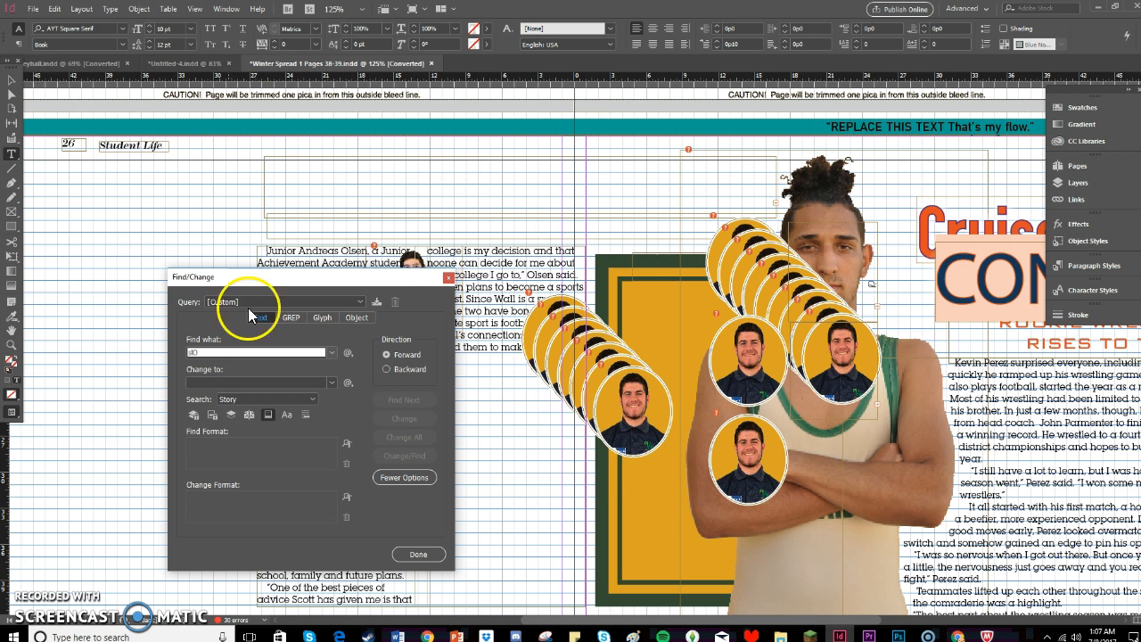
click(248, 303)
click(201, 352)
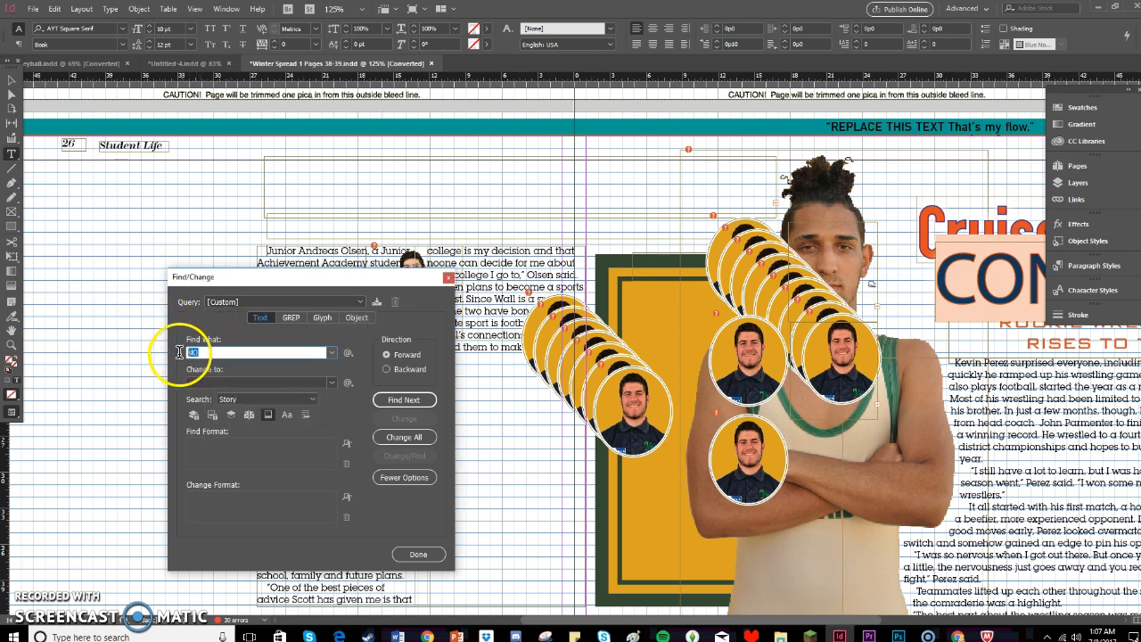
key(BackSpace)
text(Olson)
click(210, 380)
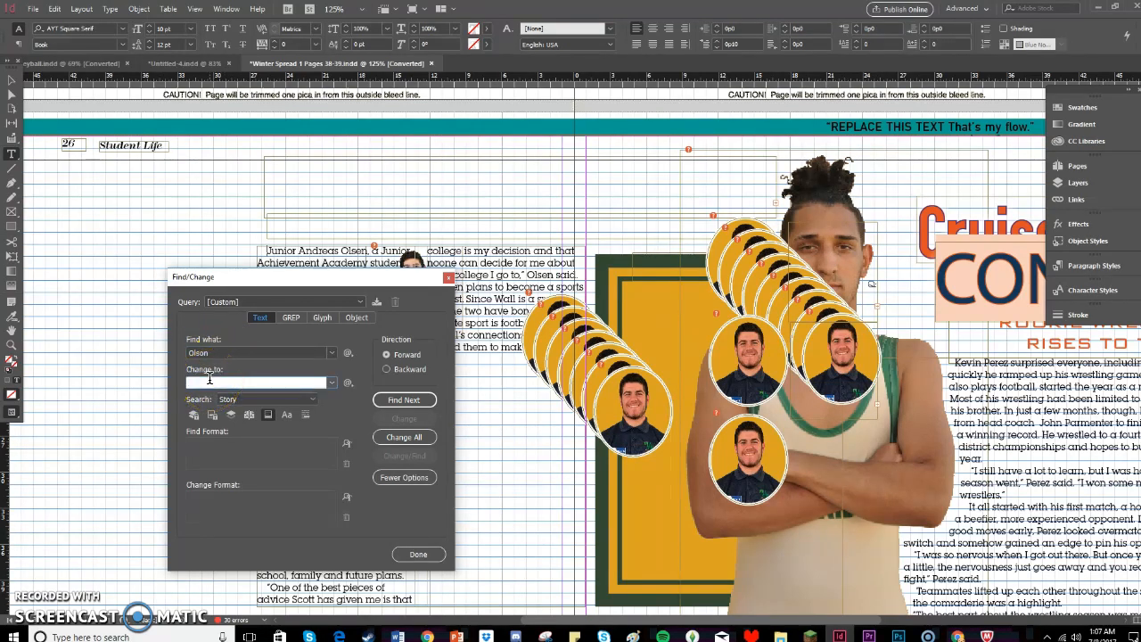
text(Olsen)
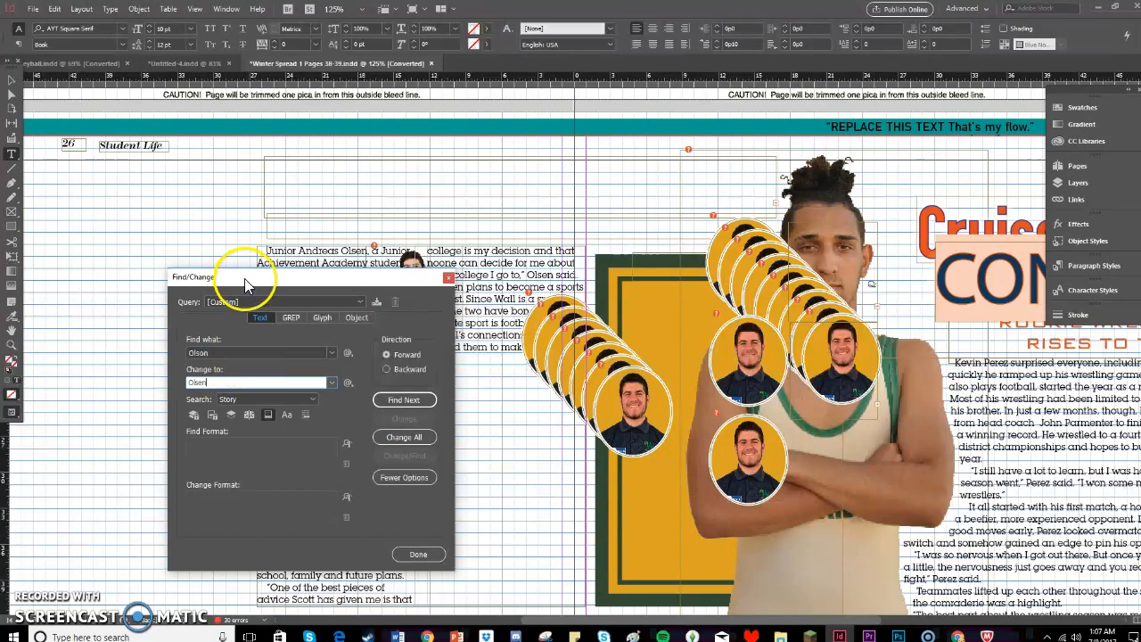
Set the Find/Change search scope to Document
drag(247, 285, 219, 238)
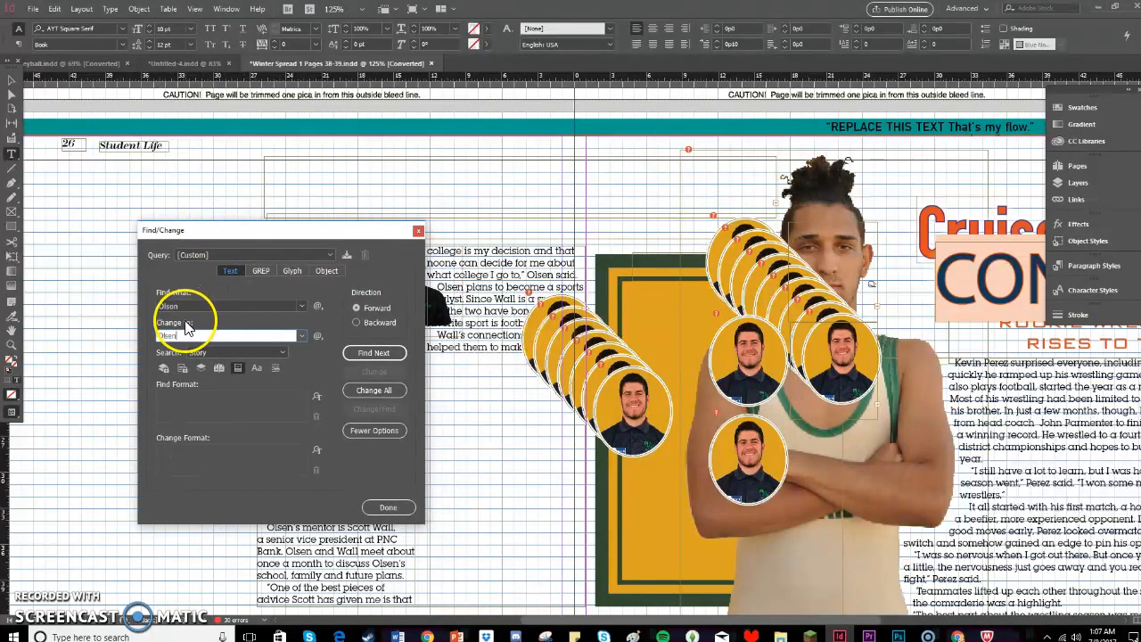
click(238, 352)
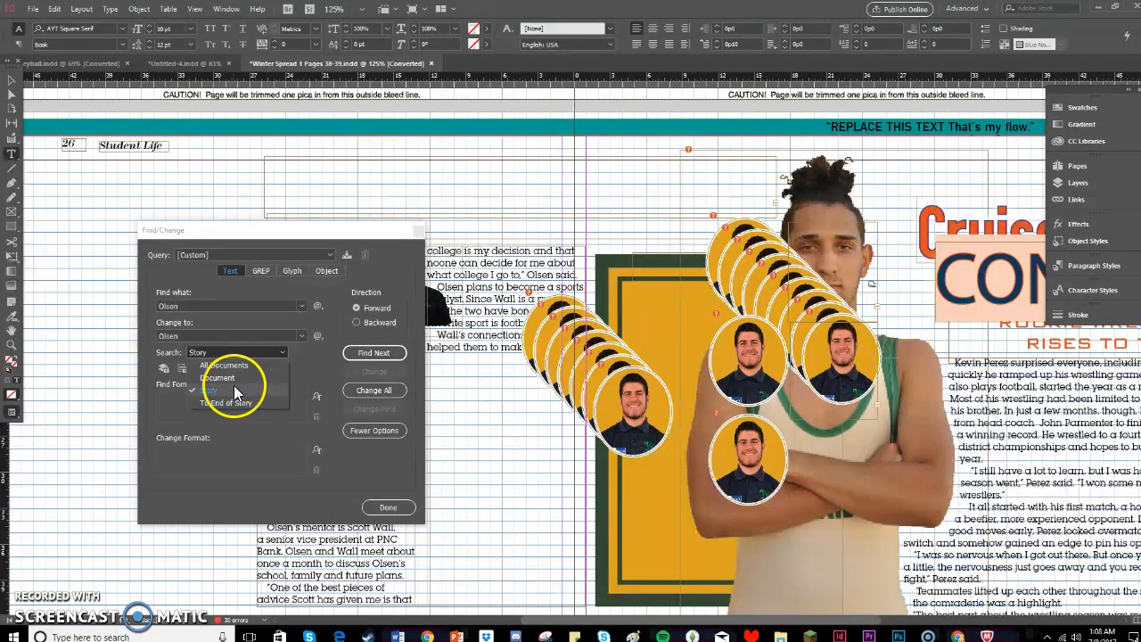
click(234, 374)
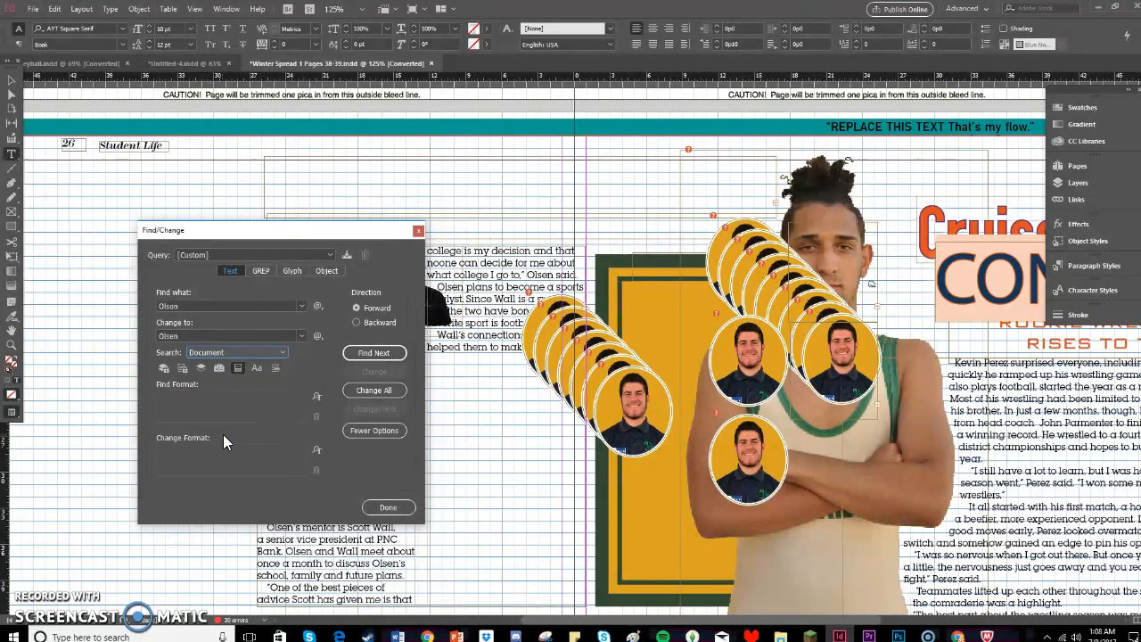
Swap the two surname spellings so that the "-en" form is searched for and replaced with the "-on" form
click(187, 304)
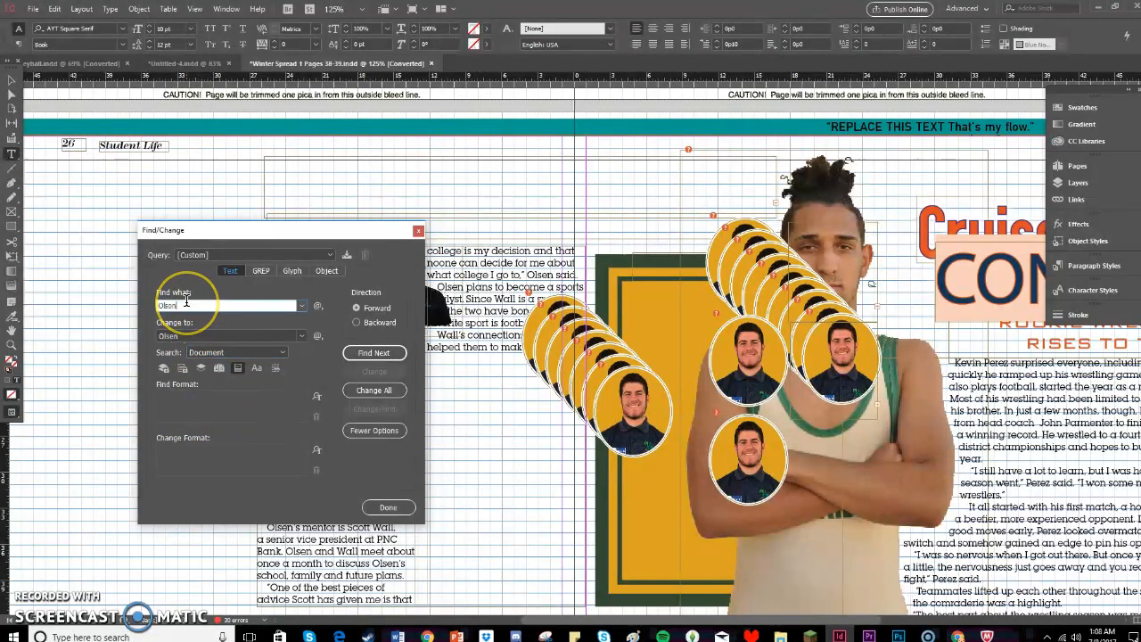
text(=)
key(BackSpace)
key(BackSpace)
key(BackSpace)
text(en)
click(194, 335)
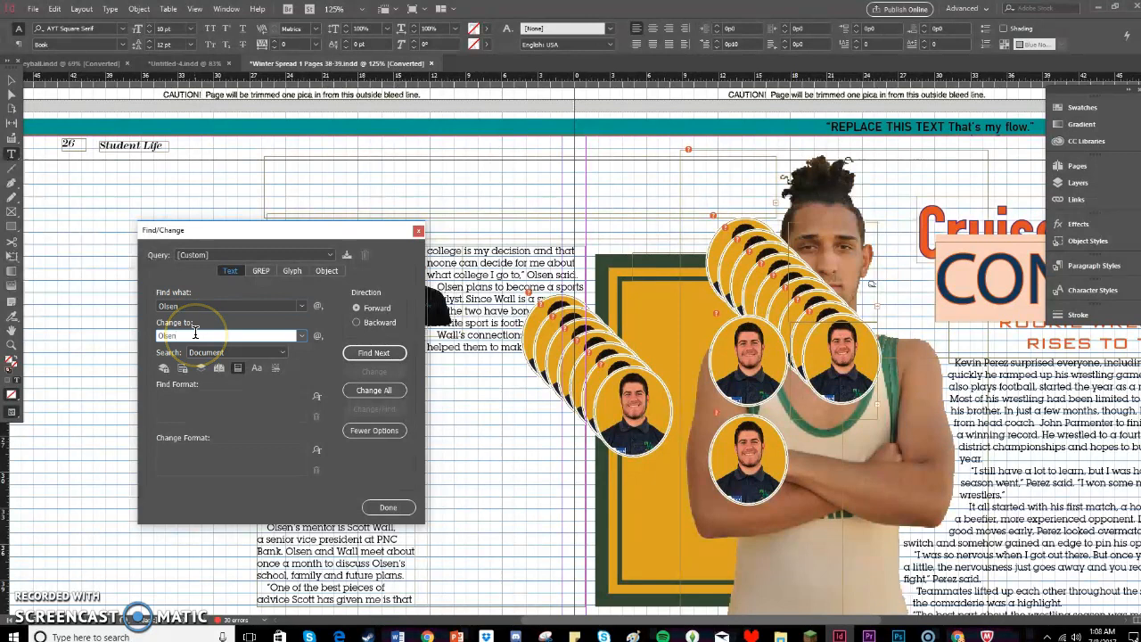
key(BackSpace)
key(BackSpace)
text(en)
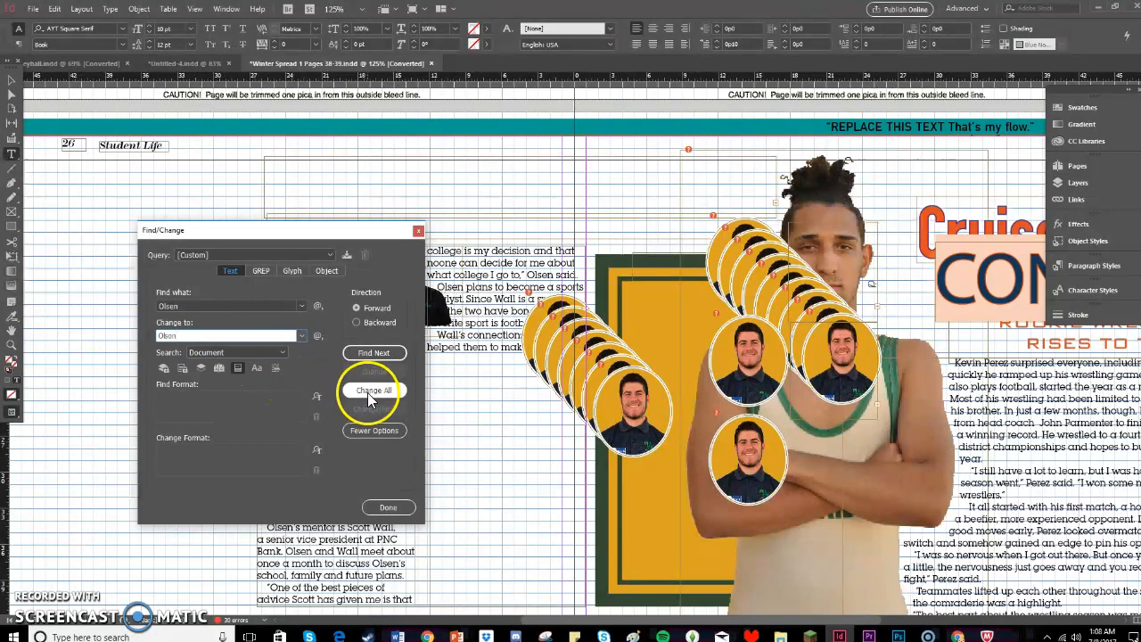
Find and replace the student's surname one occurrence at a time, starting with the first one in the story
click(378, 357)
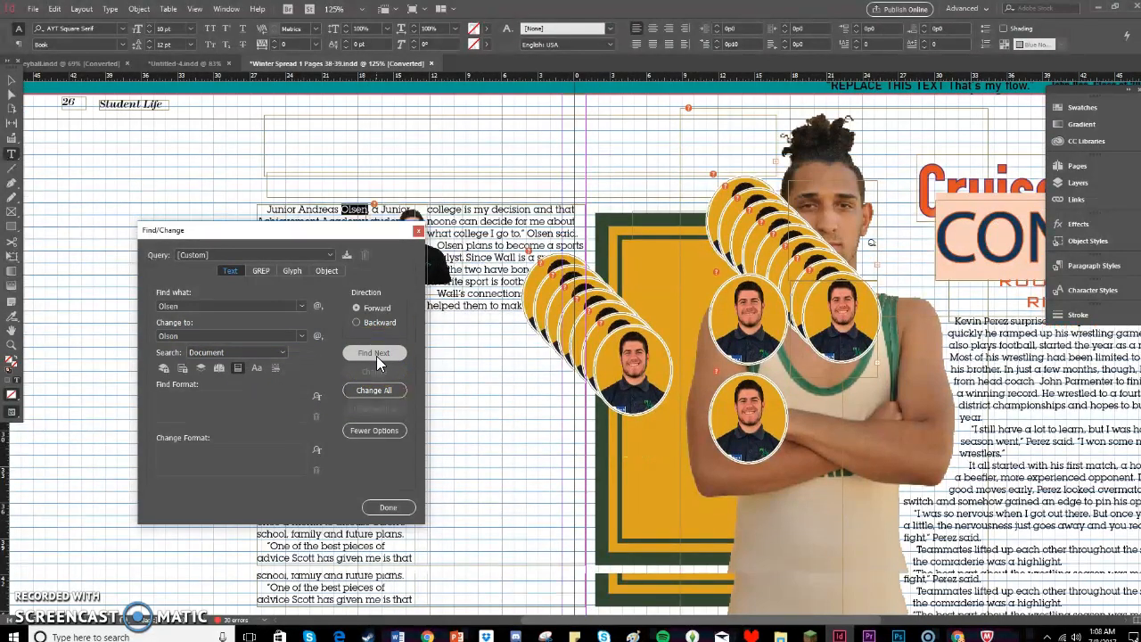
drag(352, 234, 262, 211)
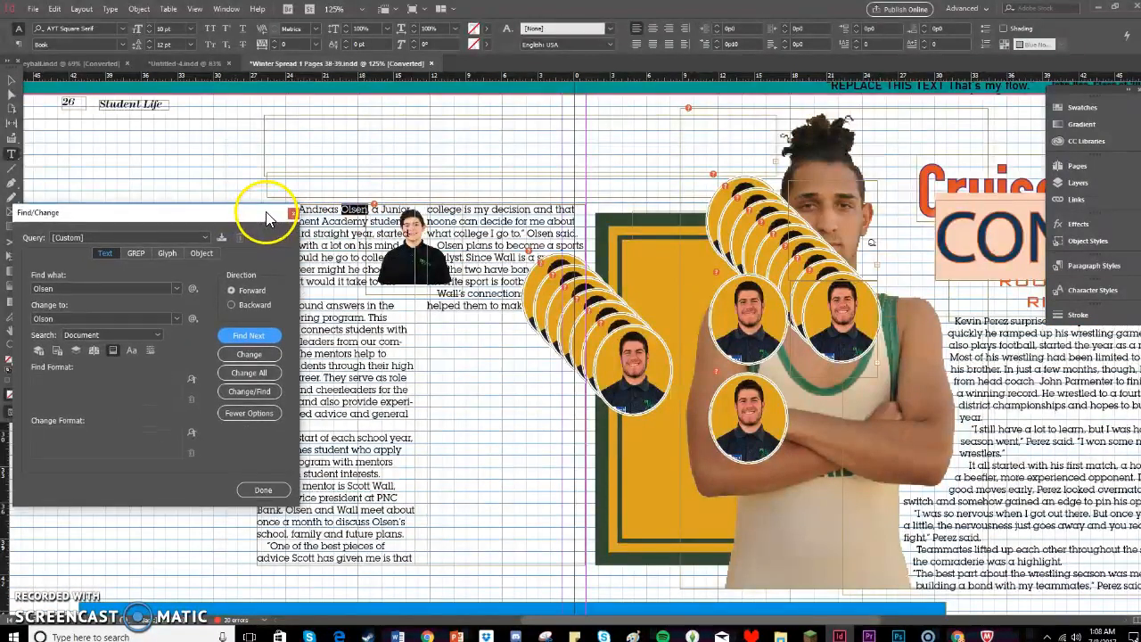
click(247, 355)
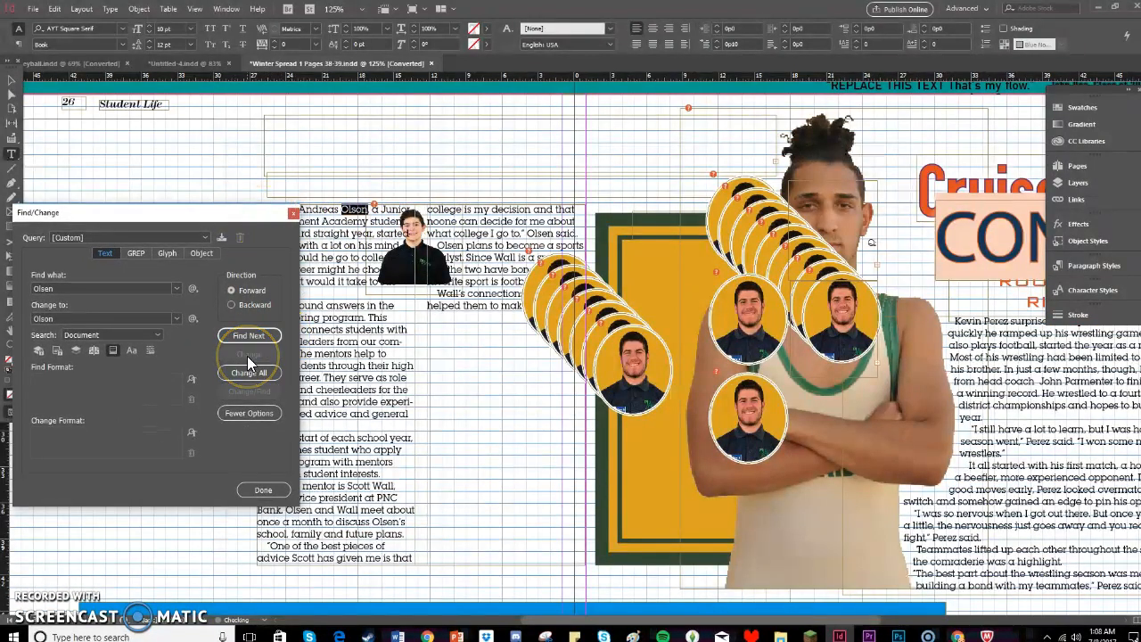
click(248, 335)
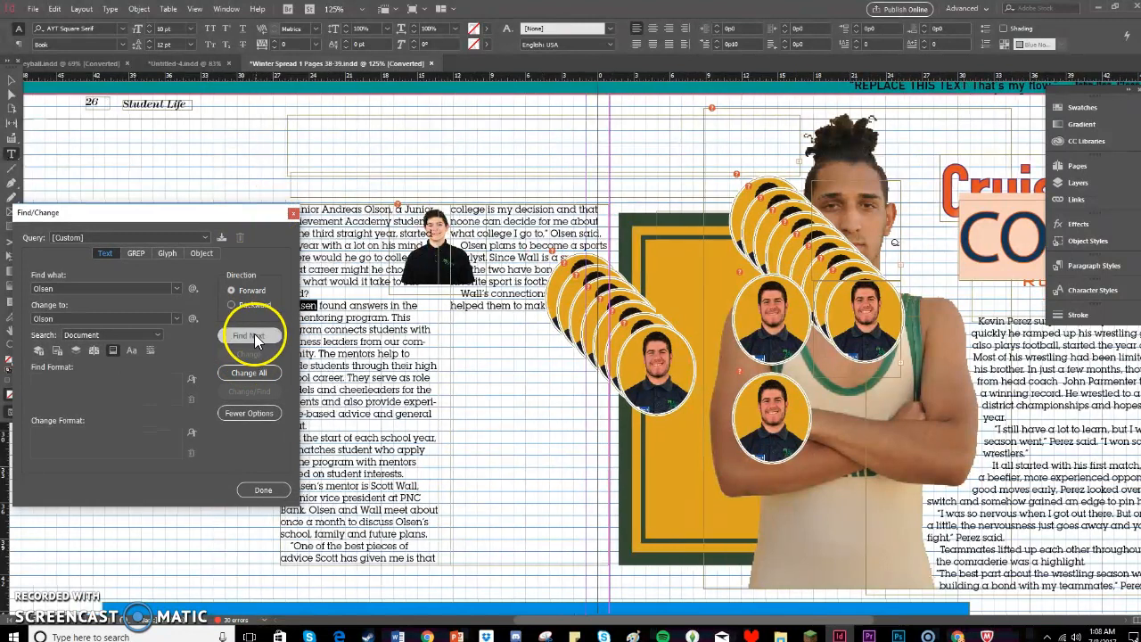
click(249, 354)
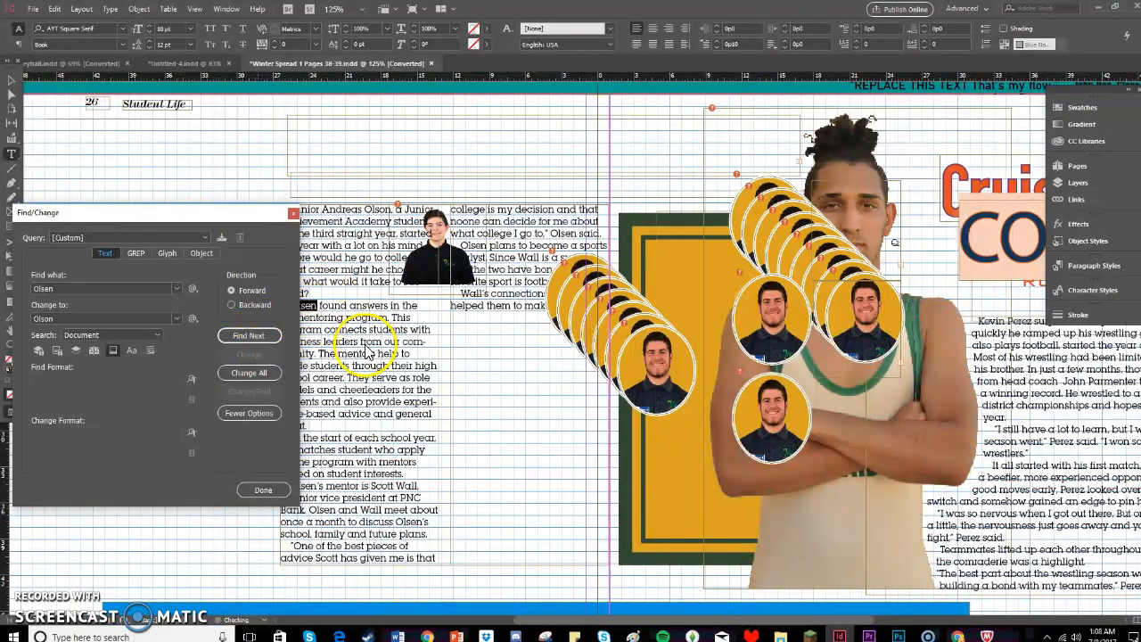
Replace all remaining occurrences of the surname in the document and close Find/Change
click(255, 374)
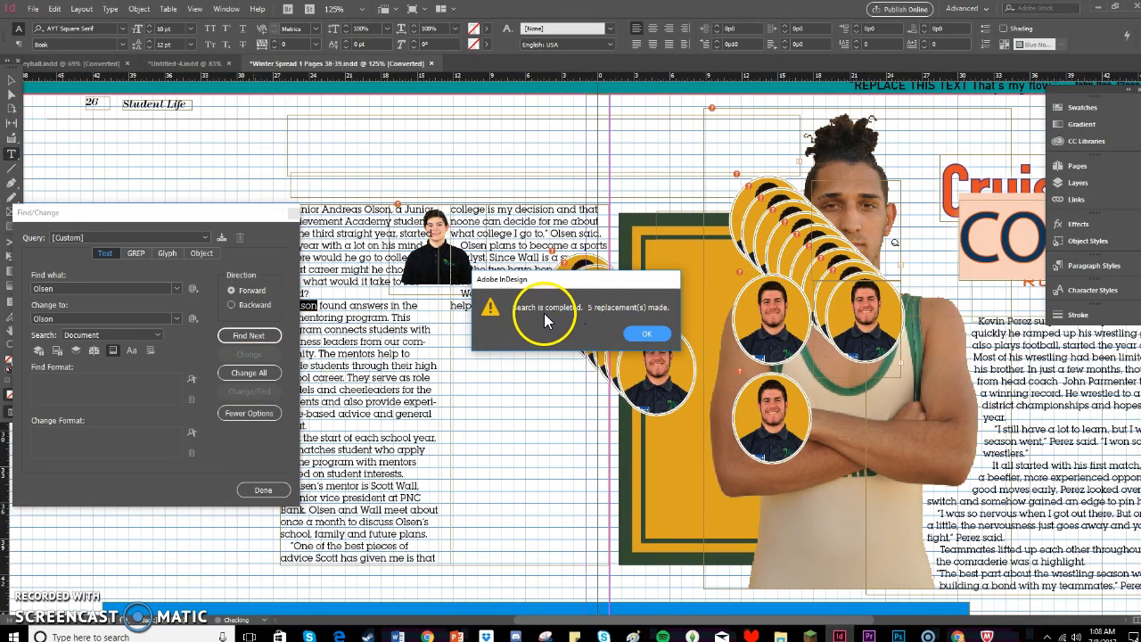
click(650, 333)
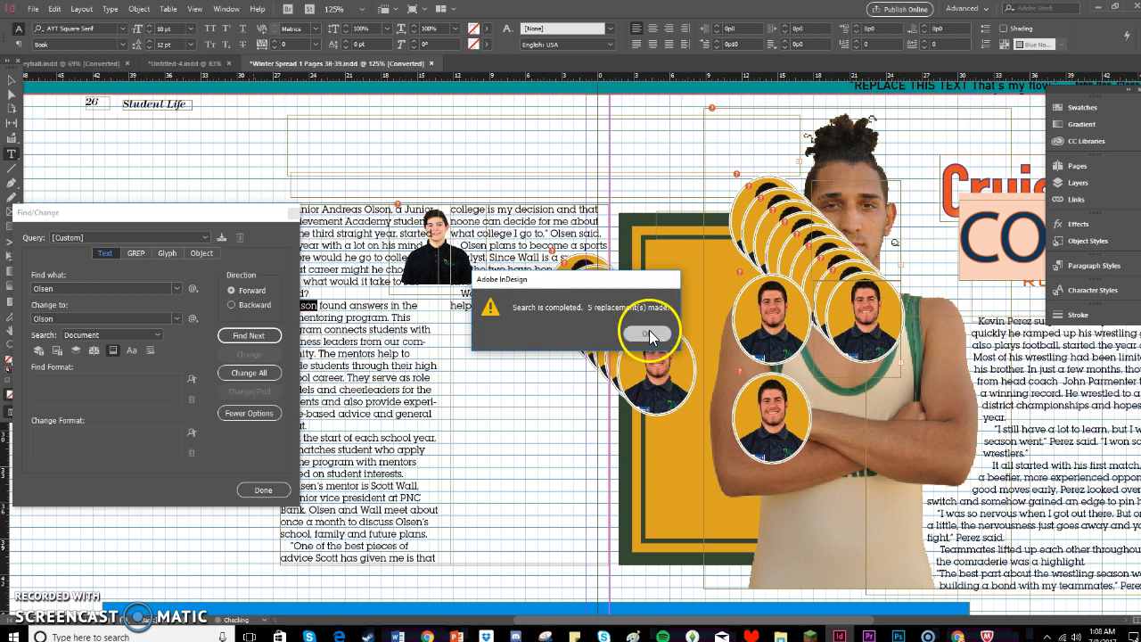
click(293, 214)
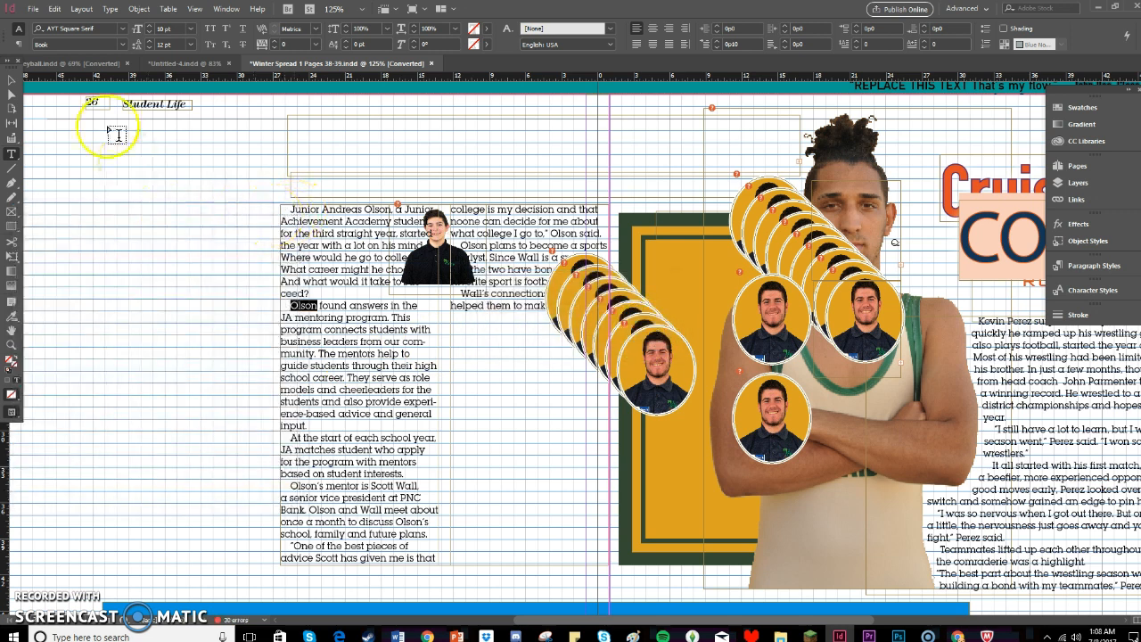
Find the next occurrence of the searched surname and dismiss the notice
click(54, 9)
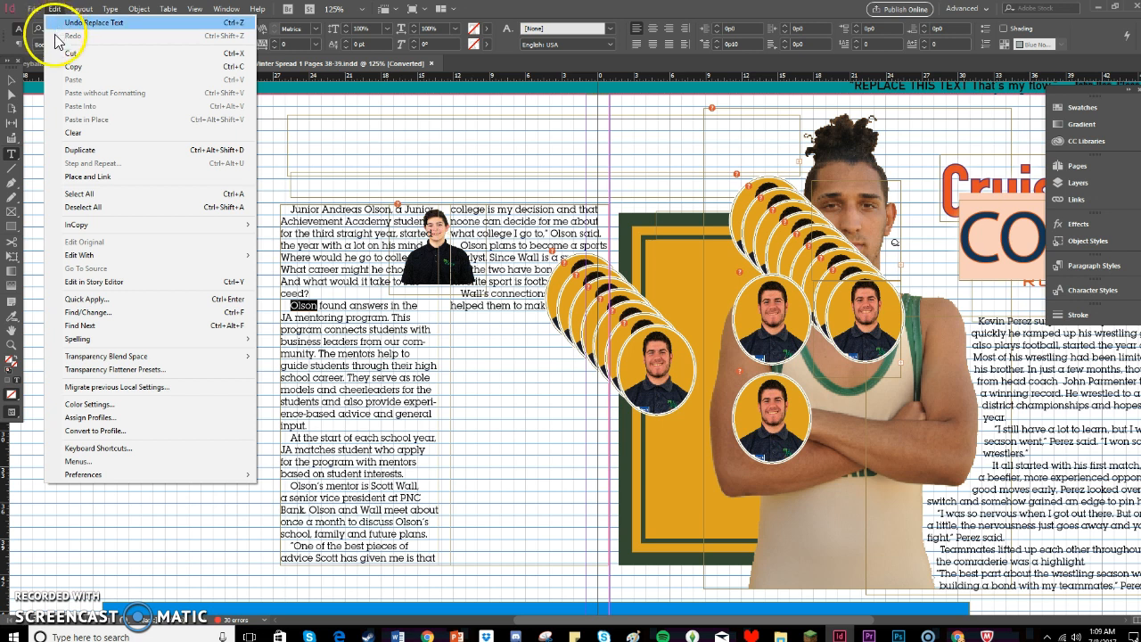
click(114, 326)
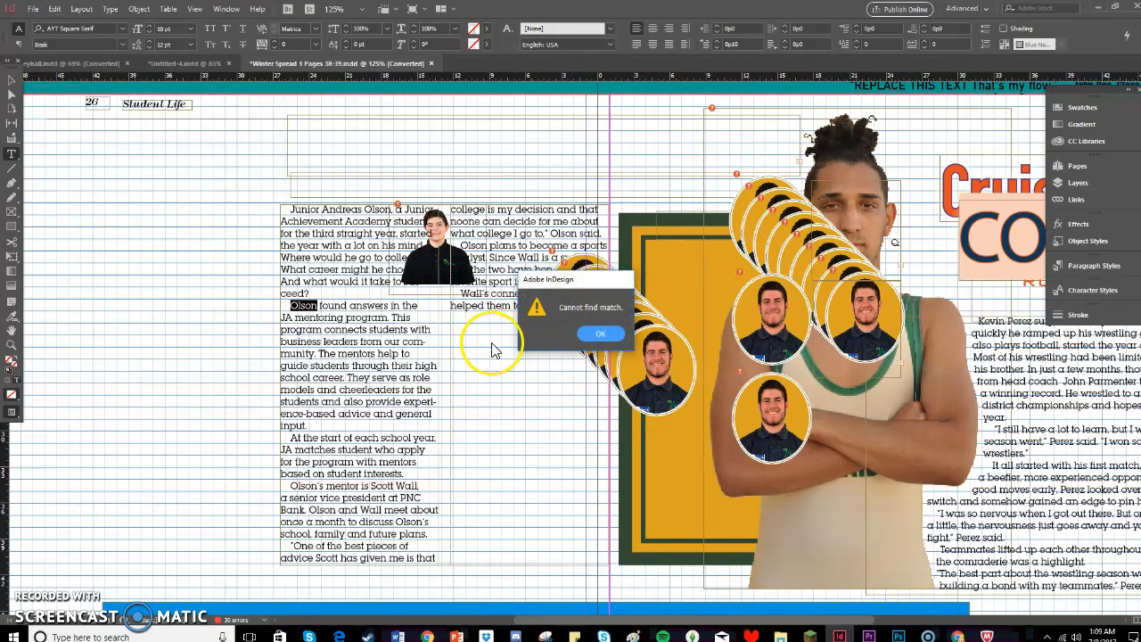
click(615, 336)
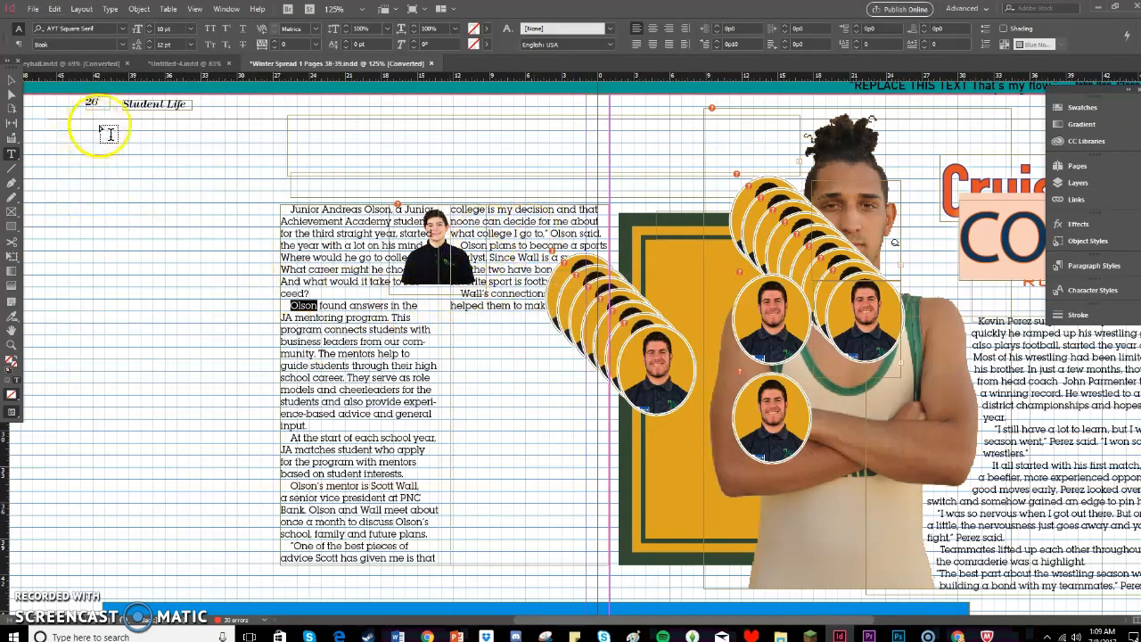
Turn on Autocorrect for spelling in the yearbook spread
click(55, 8)
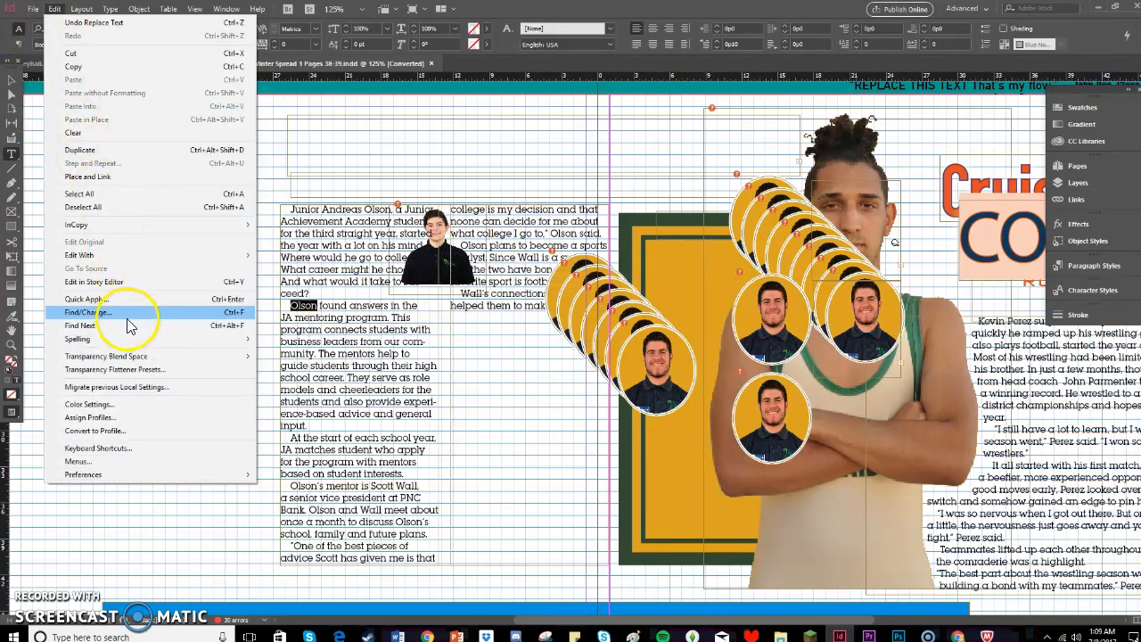
mouse_move(130, 342)
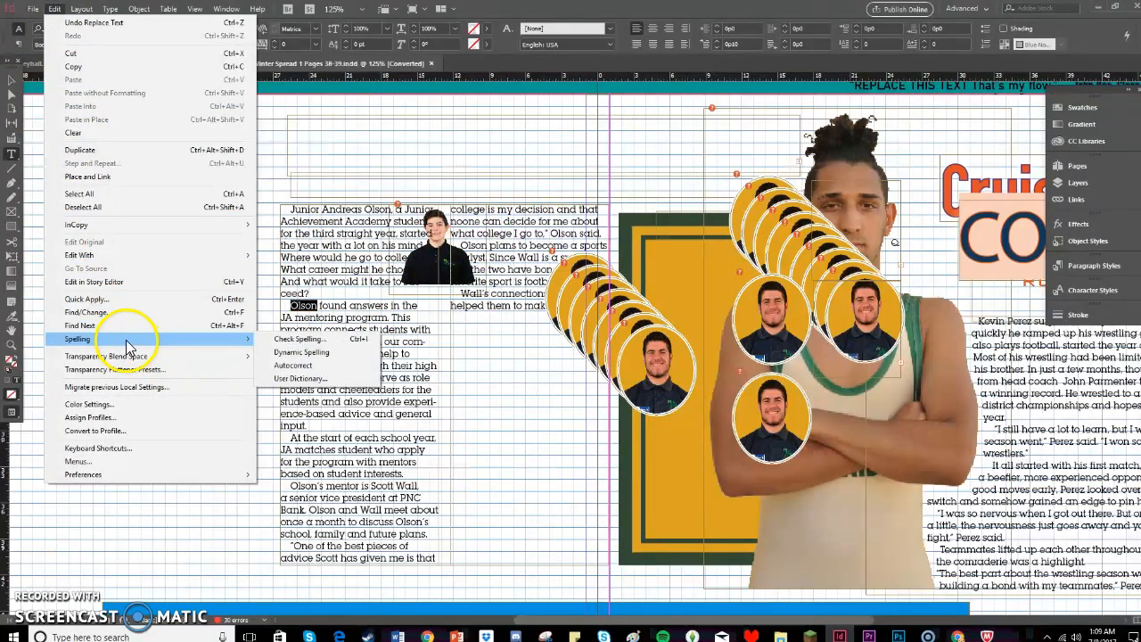
click(287, 363)
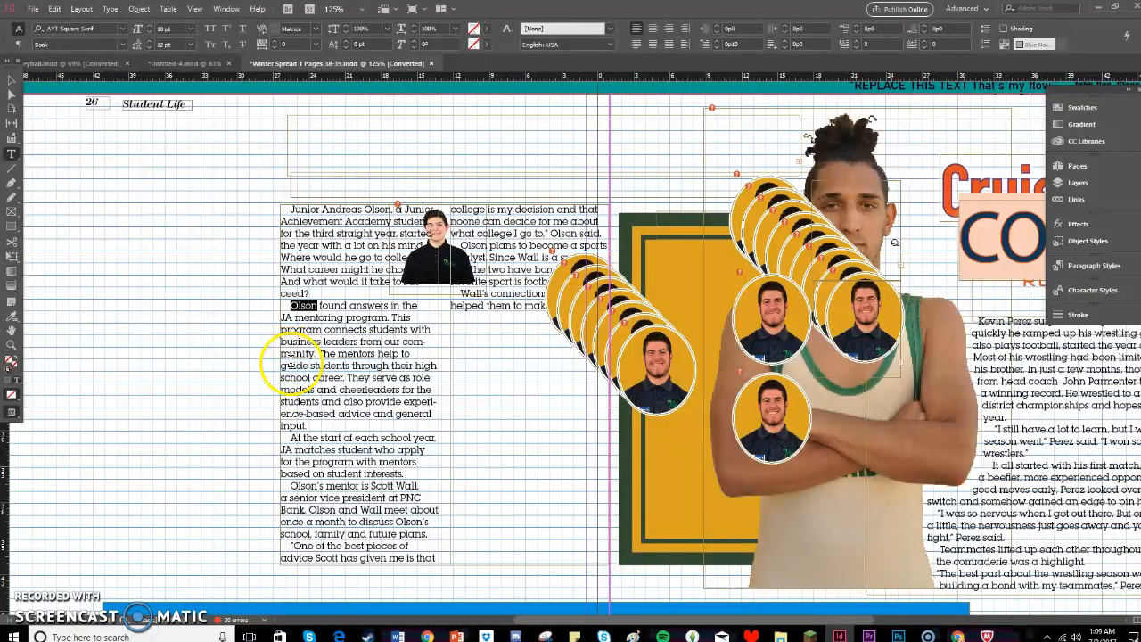
Run Check Spelling on the selected surname in the story and close the spelling check
click(54, 9)
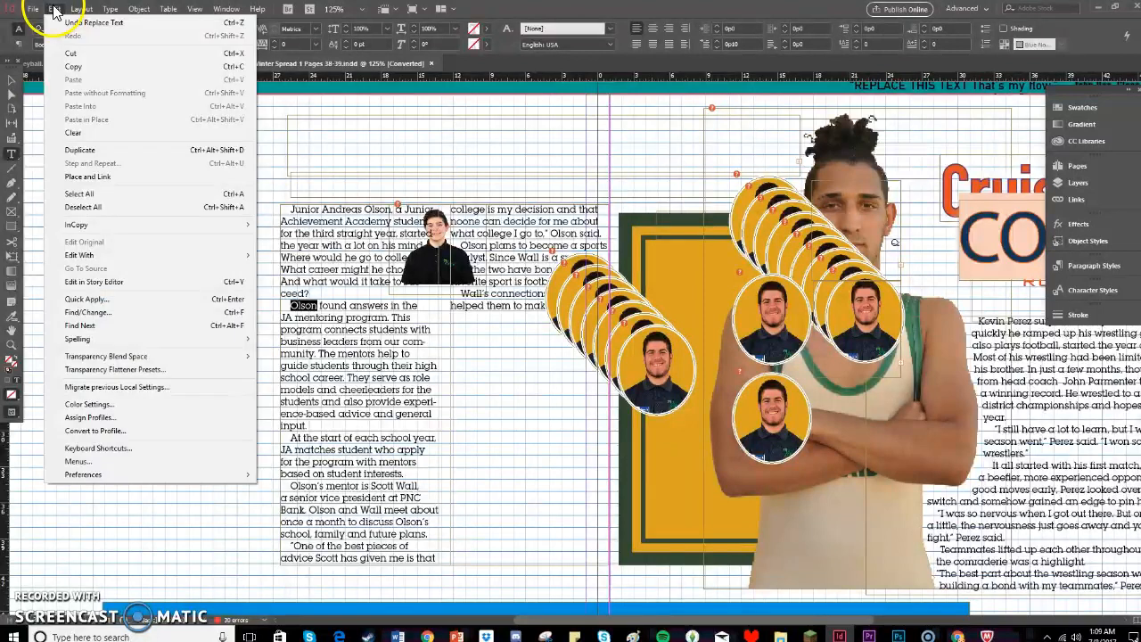
mouse_move(169, 337)
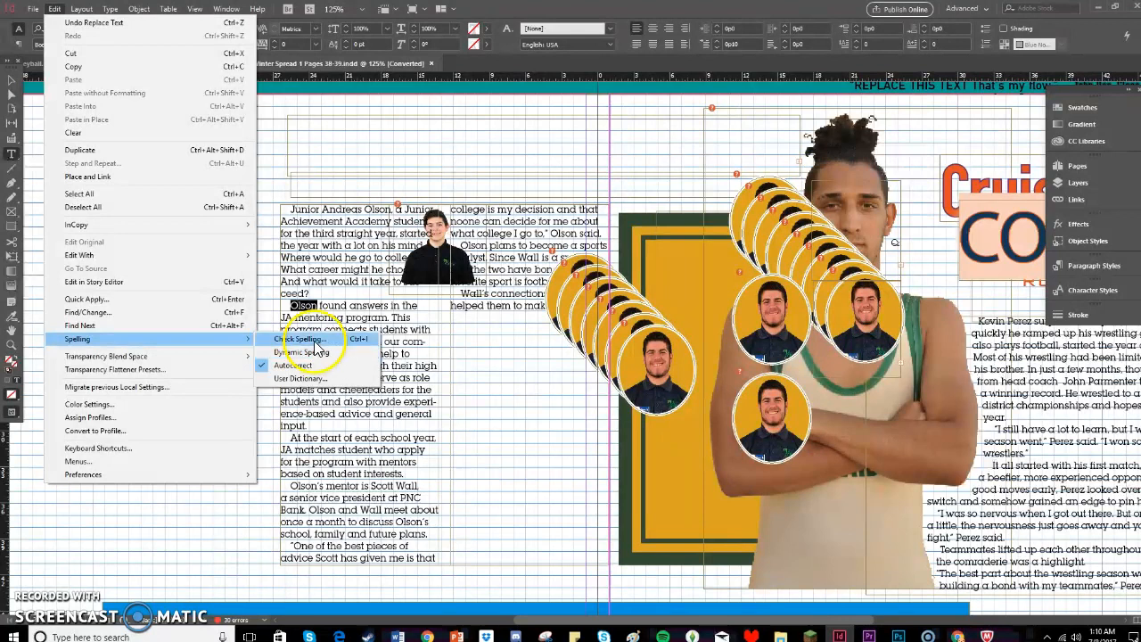
click(303, 340)
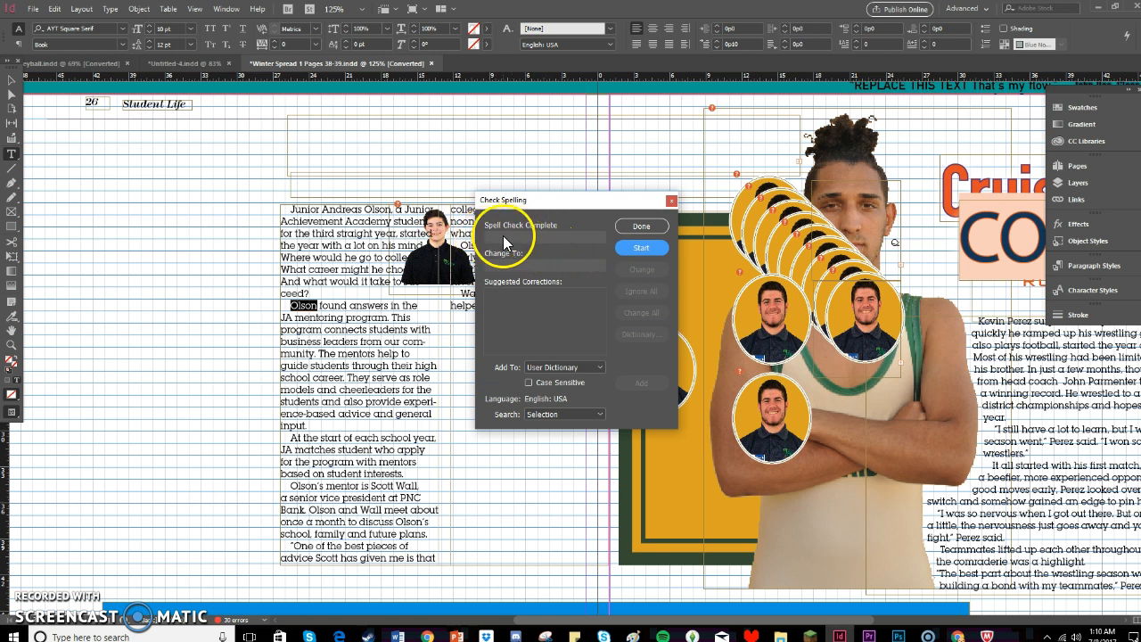
click(637, 226)
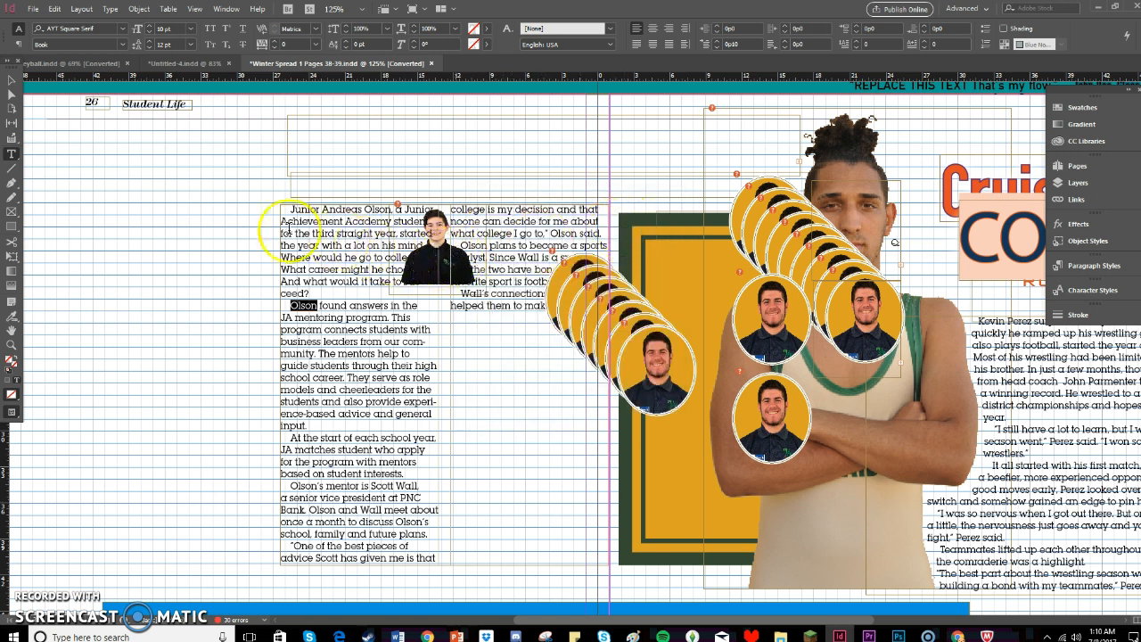
Bring up the Spelling commands again for the story text
click(54, 9)
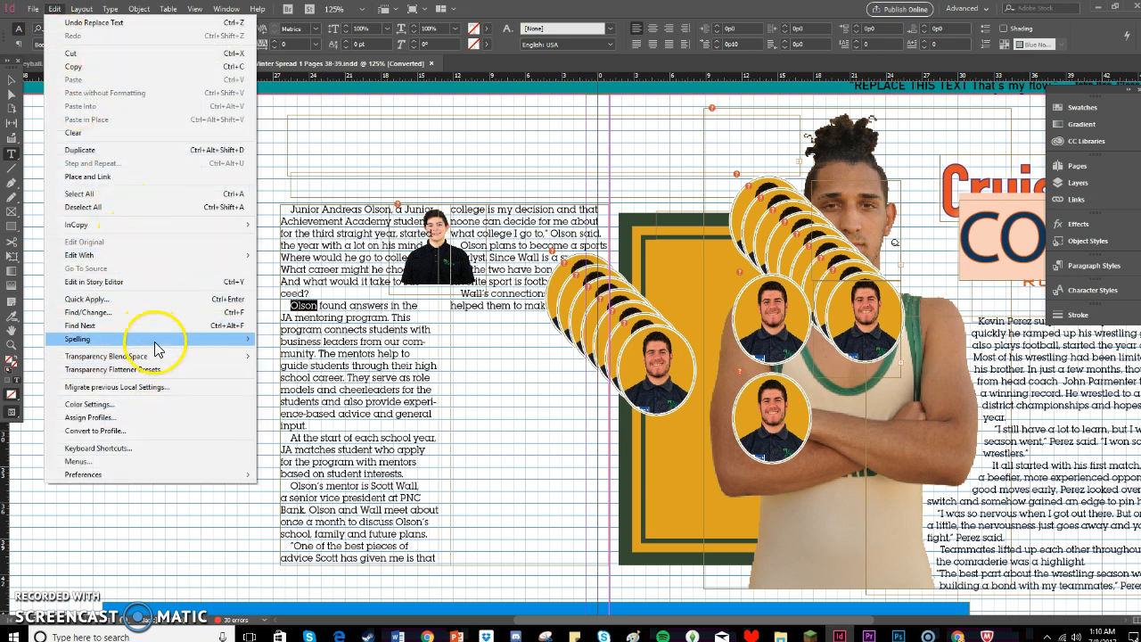